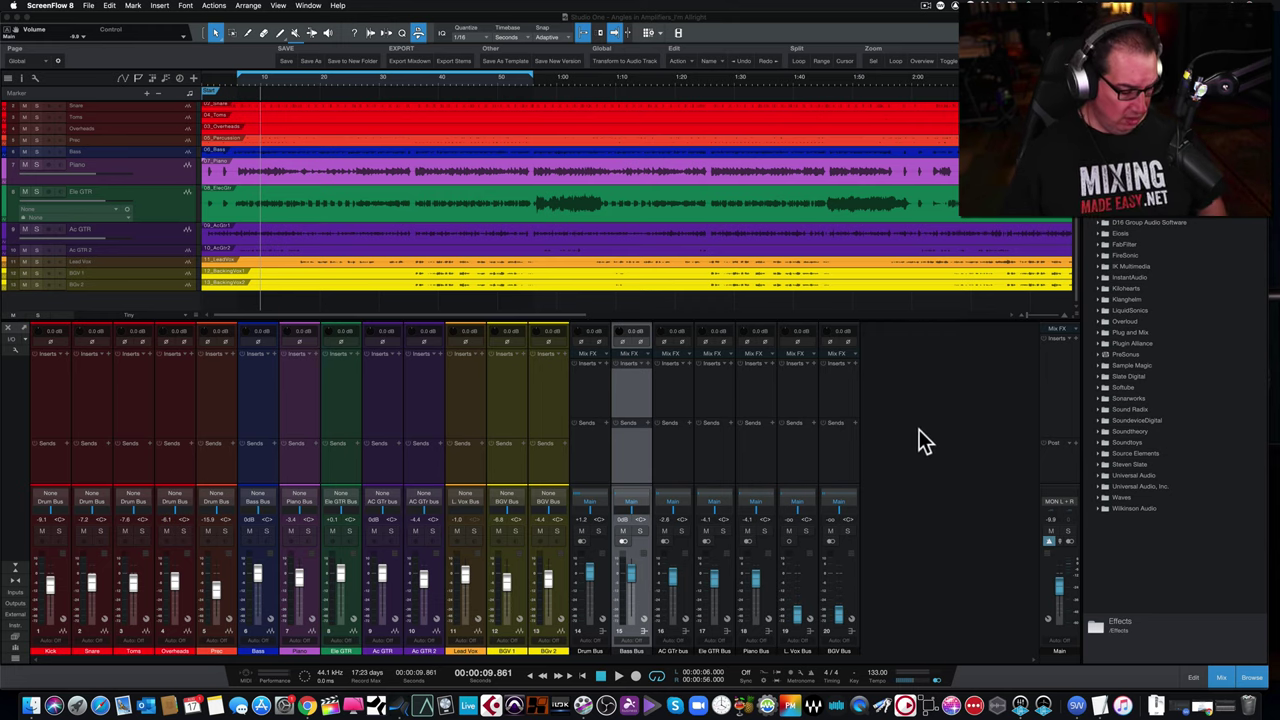
Play the song briefly from around 16 seconds, then stop.
{"action": "left_click", "coordinate": [302, 69]}
{"action": "key", "text": "space"}
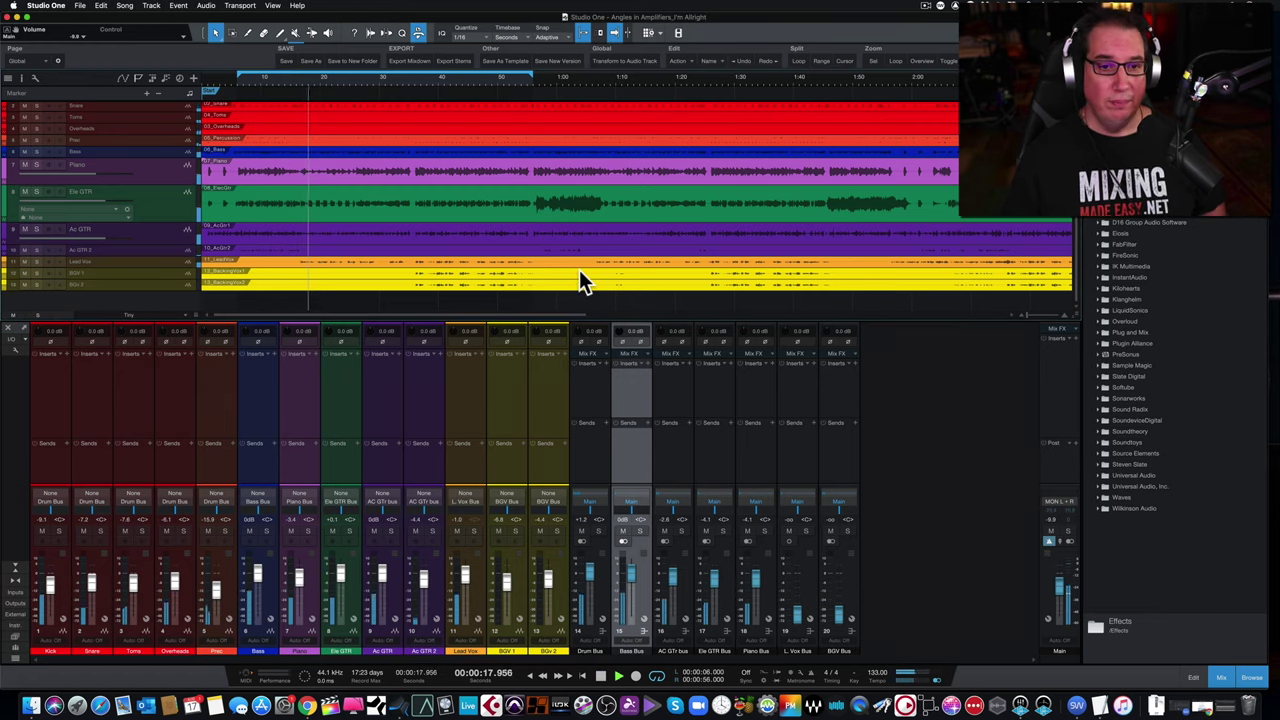
{"action": "key", "text": "space"}
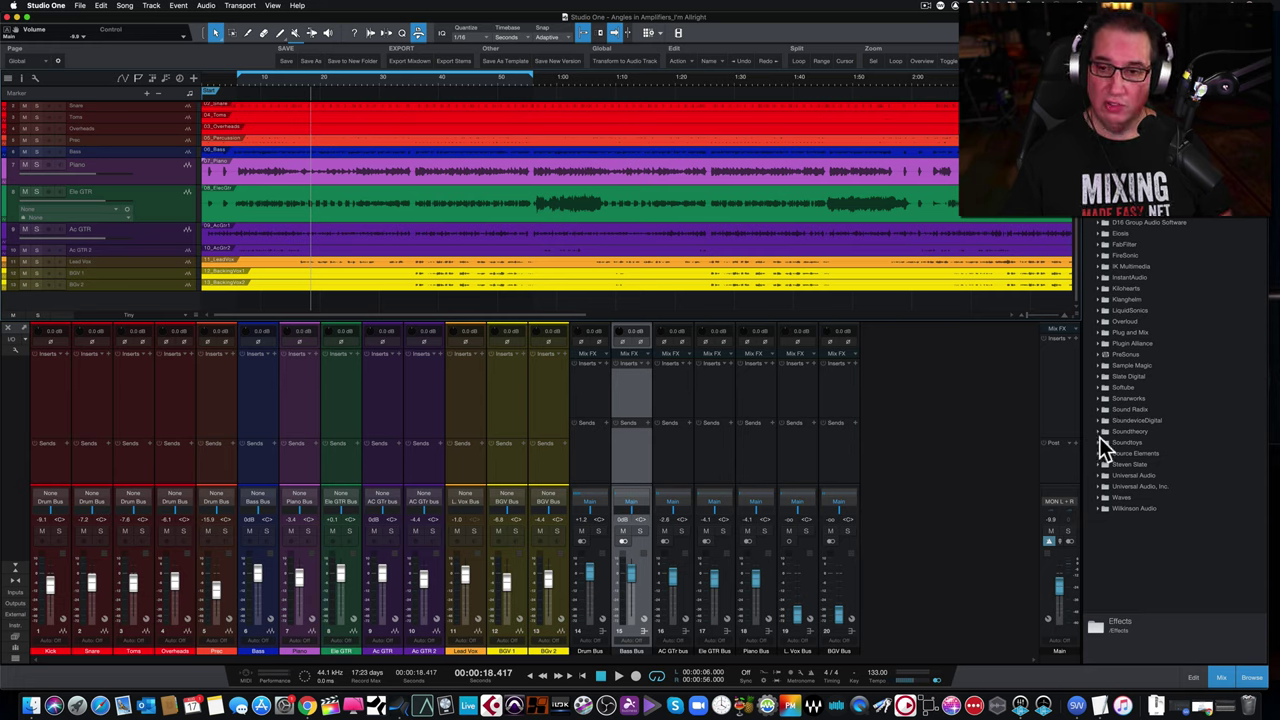
Expand the Waves effects folder and scroll through its plugin list.
{"action": "left_click", "coordinate": [1096, 496]}
{"action": "scroll", "coordinate": [1128, 463], "scroll_direction": "down", "scroll_amount": 3}
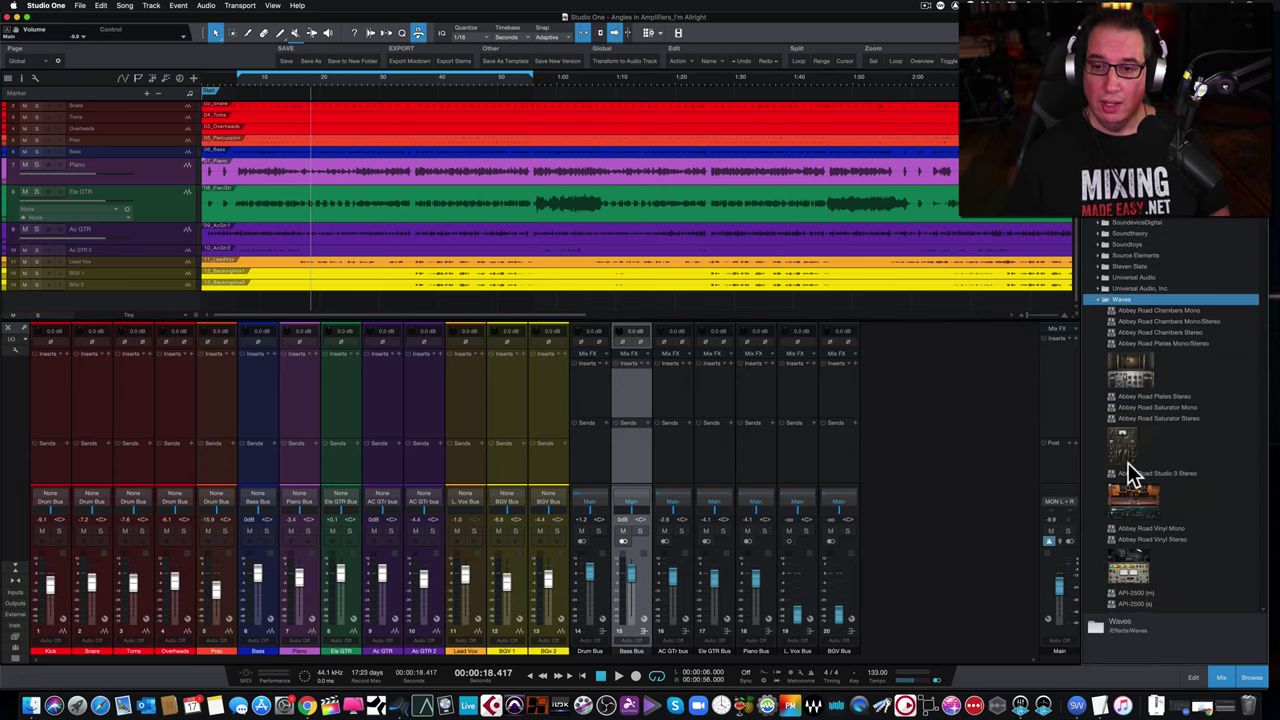
{"action": "scroll", "coordinate": [1128, 463], "scroll_direction": "down", "scroll_amount": 2}
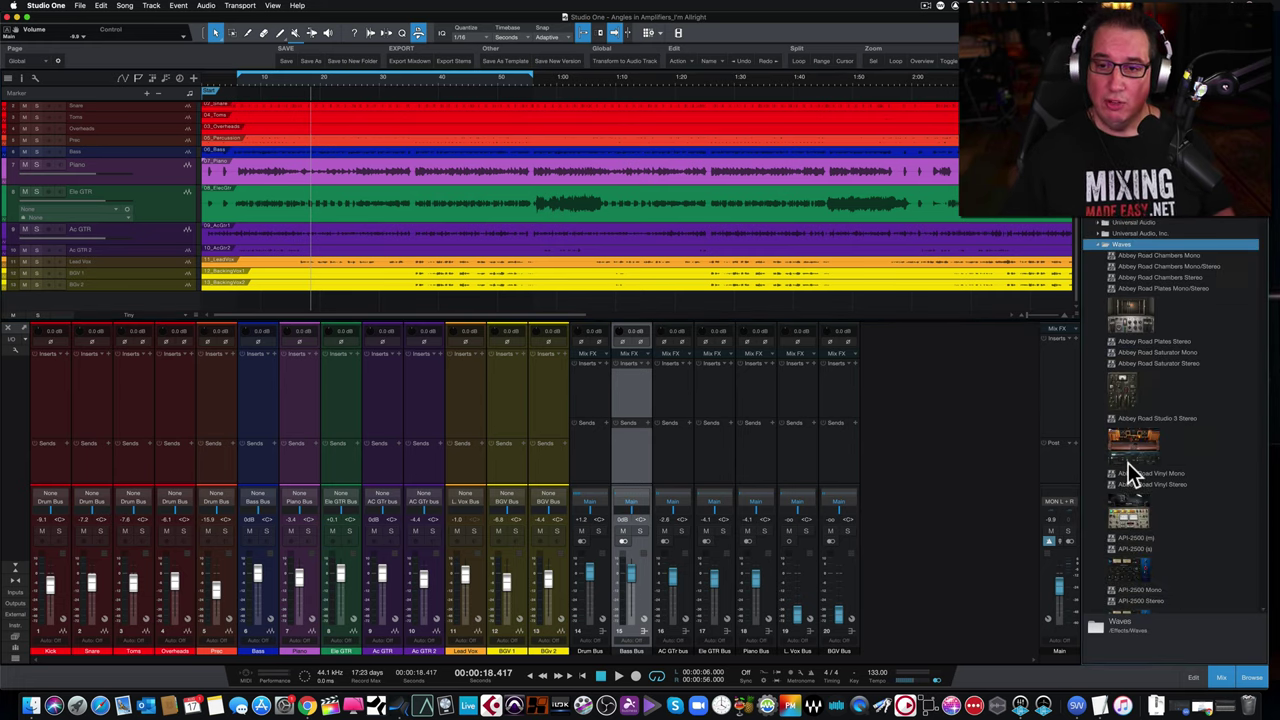
Drop Abbey Road Plates Mono/Stereo onto the Bass Bus inserts and position its plugin window.
{"action": "left_click", "coordinate": [1133, 318]}
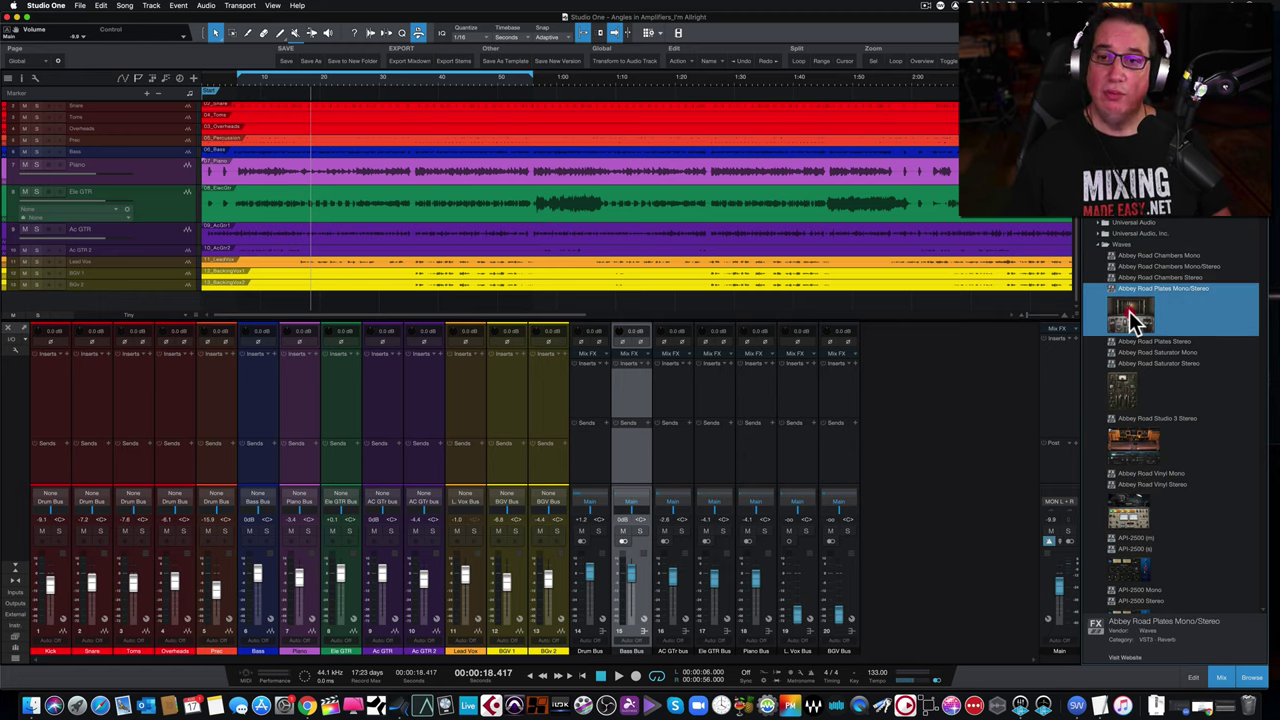
{"action": "left_click_drag", "start_coordinate": [1133, 318], "coordinate": [632, 380]}
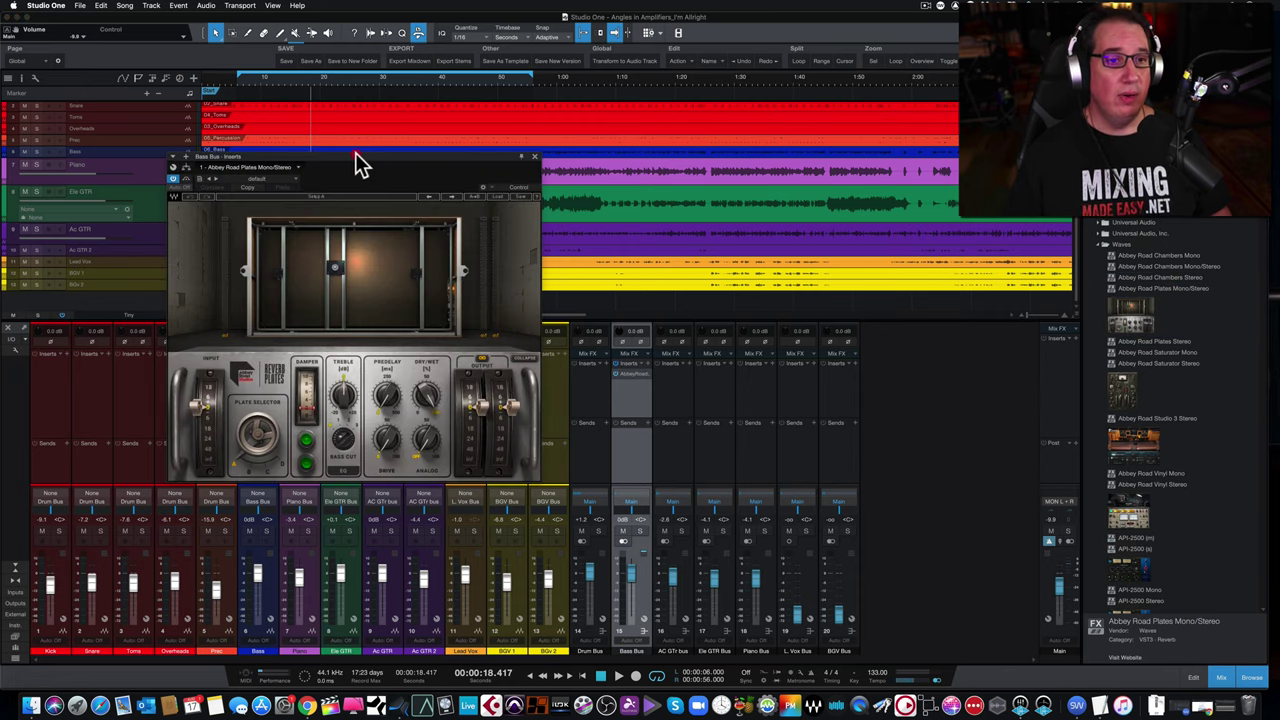
{"action": "left_click_drag", "start_coordinate": [360, 154], "coordinate": [523, 128]}
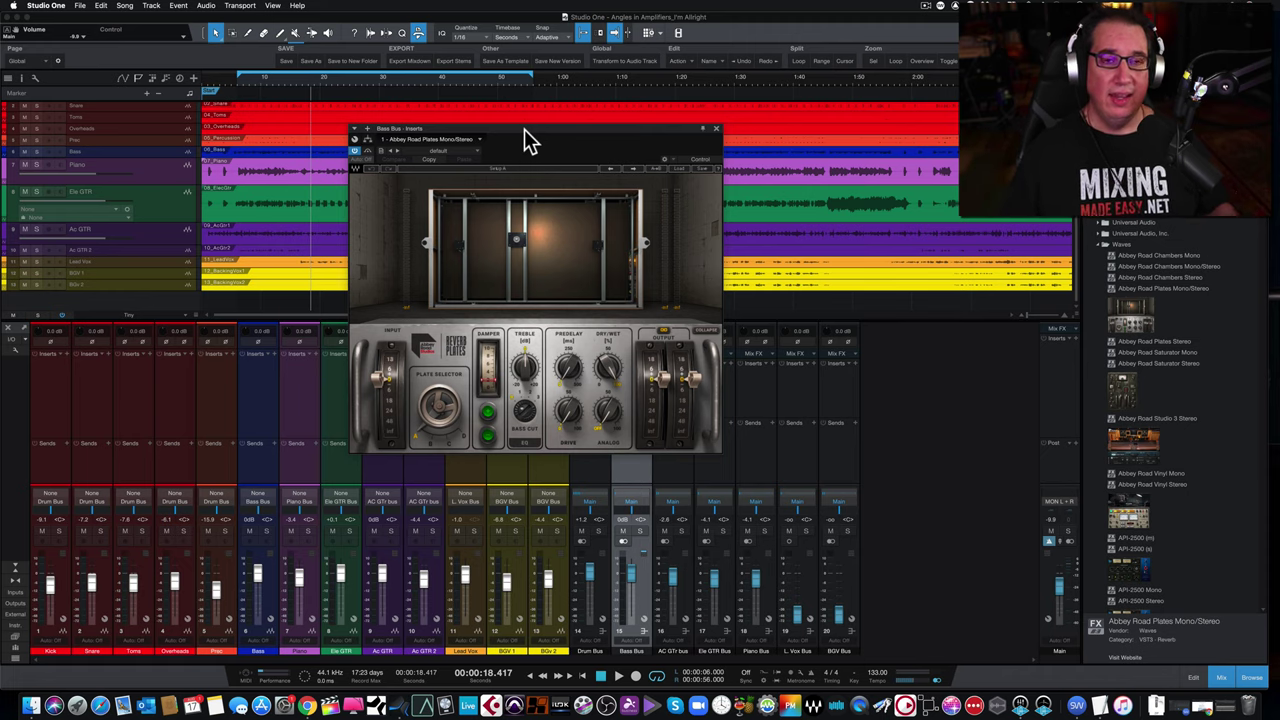
{"action": "left_click_drag", "start_coordinate": [524, 128], "coordinate": [491, 124]}
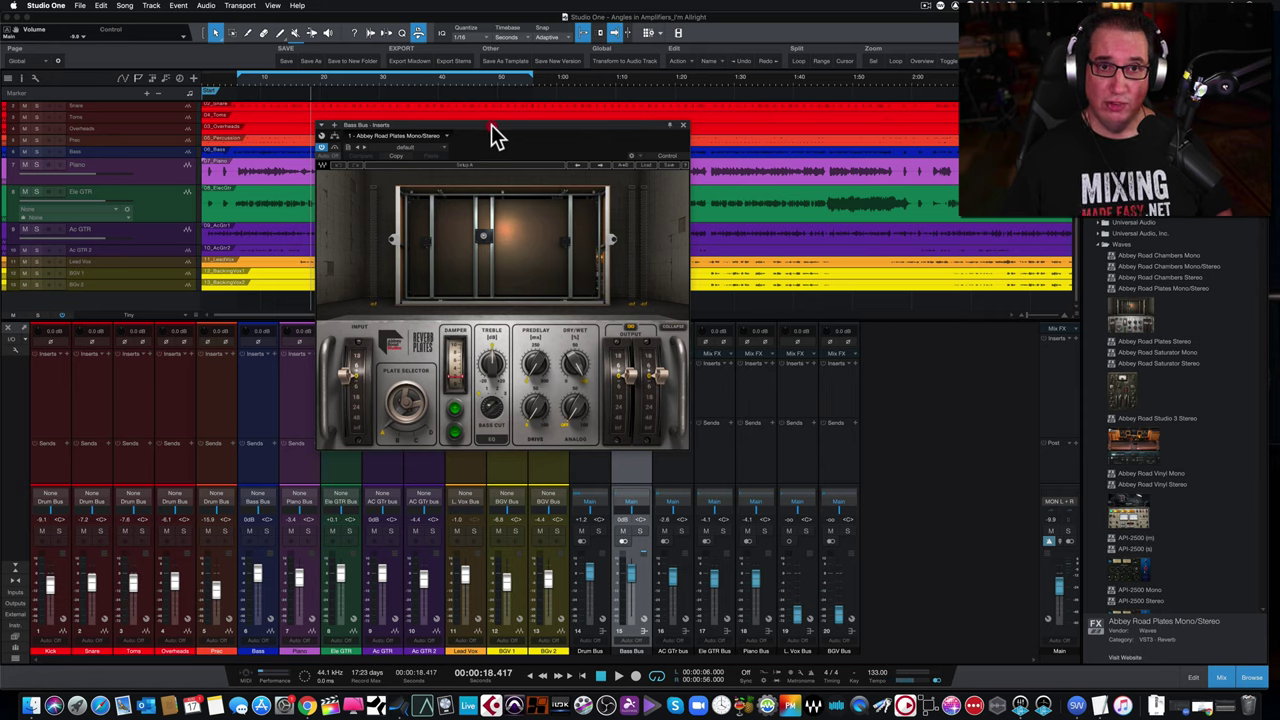
{"action": "left_click_drag", "start_coordinate": [491, 124], "coordinate": [522, 130]}
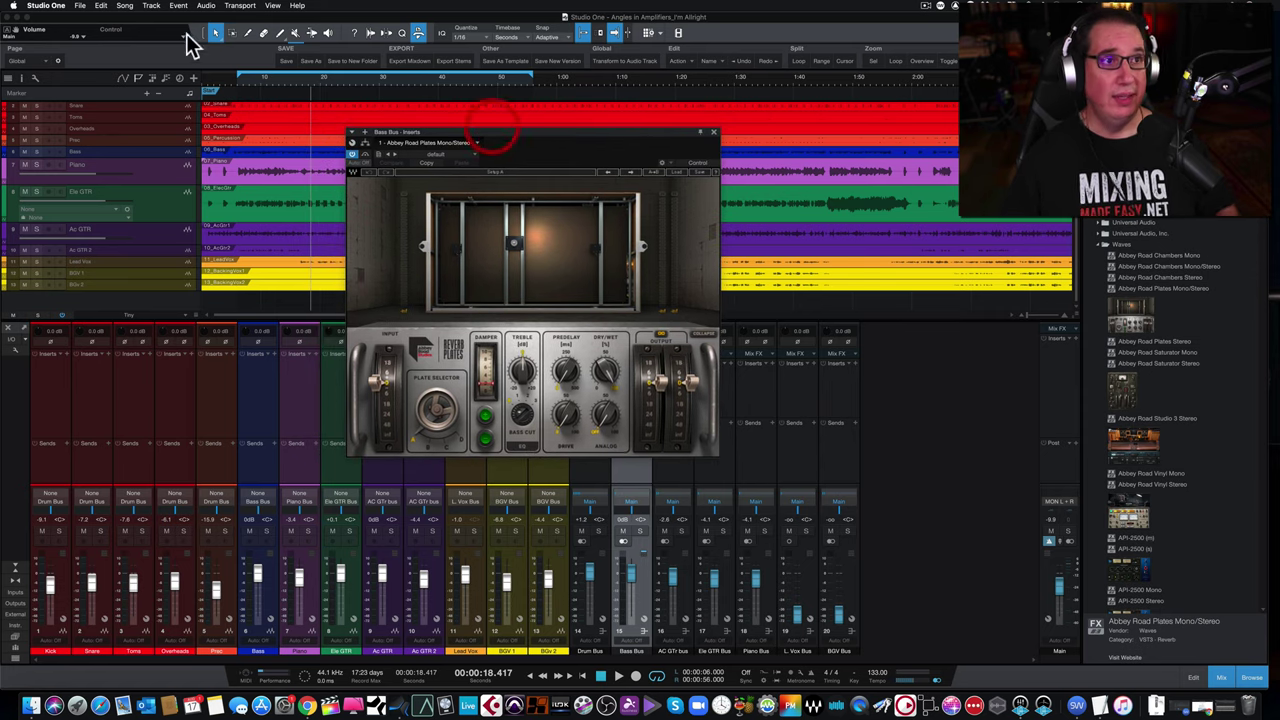
Show About This Mac (macOS Mojave 10.14.6, iMac Pro 2017) and reposition its window.
{"action": "left_click", "coordinate": [14, 6]}
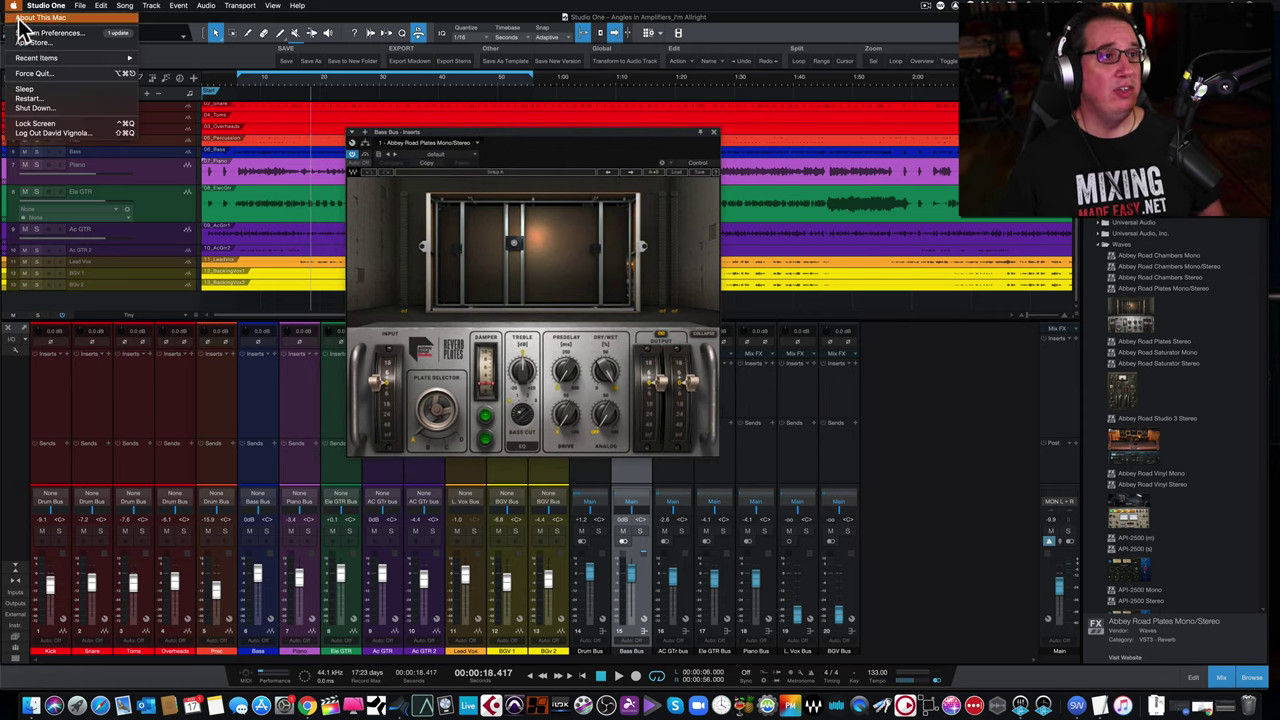
{"action": "left_click", "coordinate": [18, 18]}
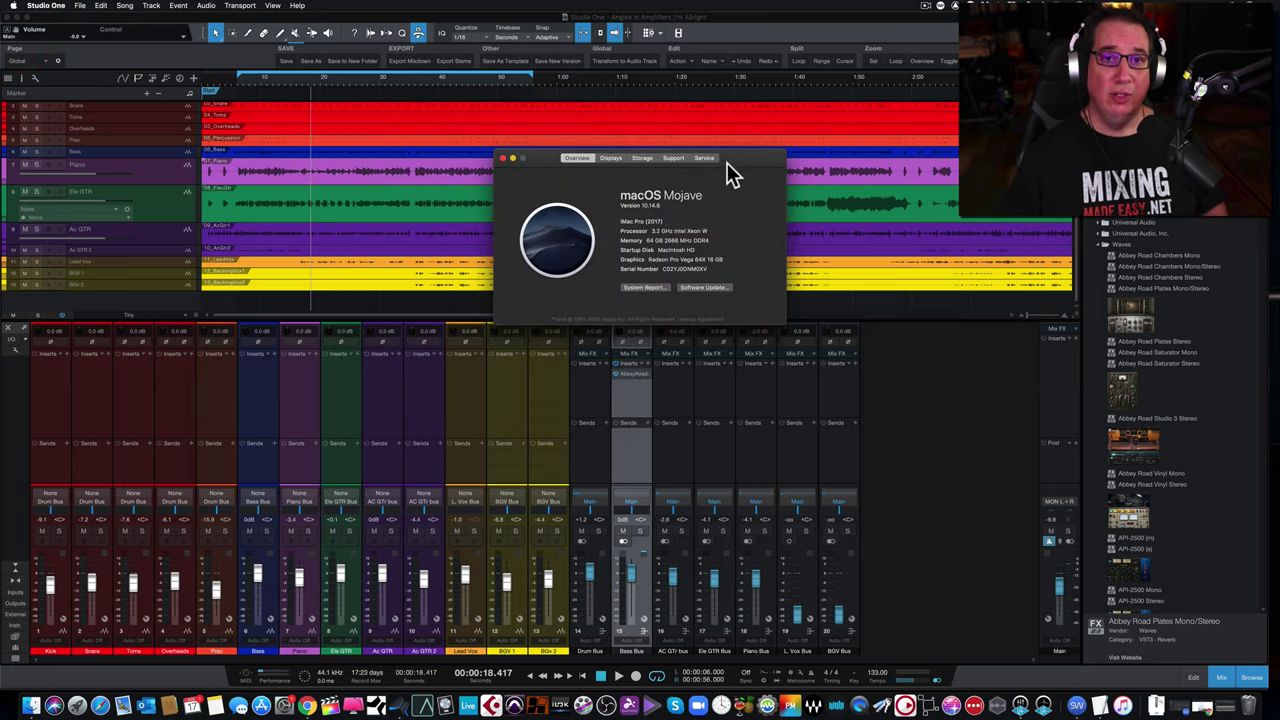
{"action": "left_click_drag", "start_coordinate": [745, 164], "coordinate": [694, 204]}
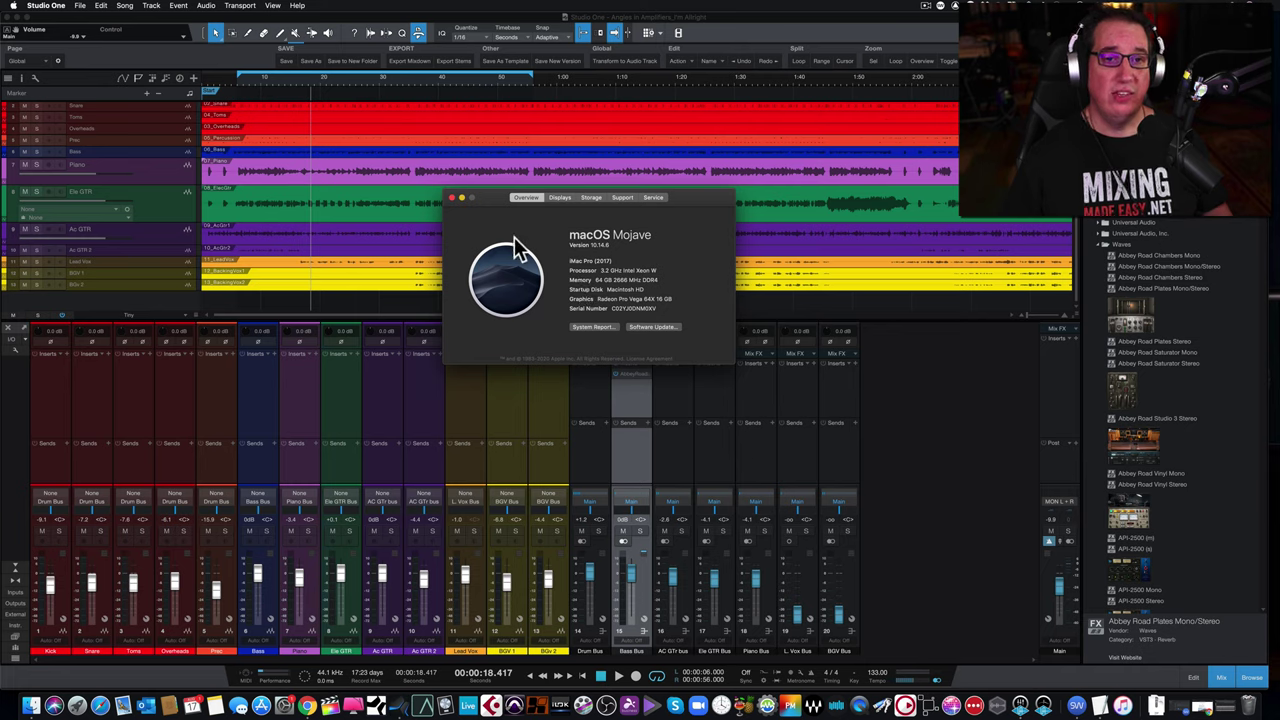
Close About This Mac and copy the Abbey Road Plates reverb onto the Drum Bus.
{"action": "left_click", "coordinate": [451, 197]}
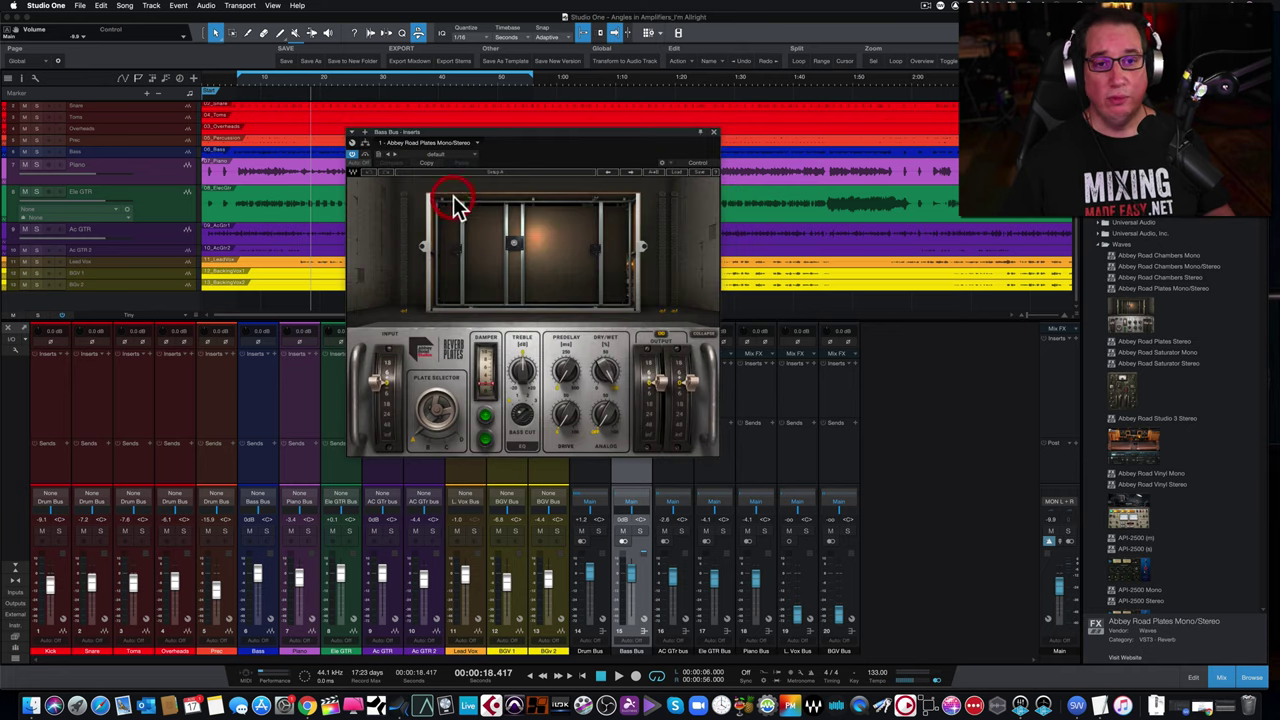
{"action": "left_click_drag", "start_coordinate": [485, 131], "coordinate": [337, 162]}
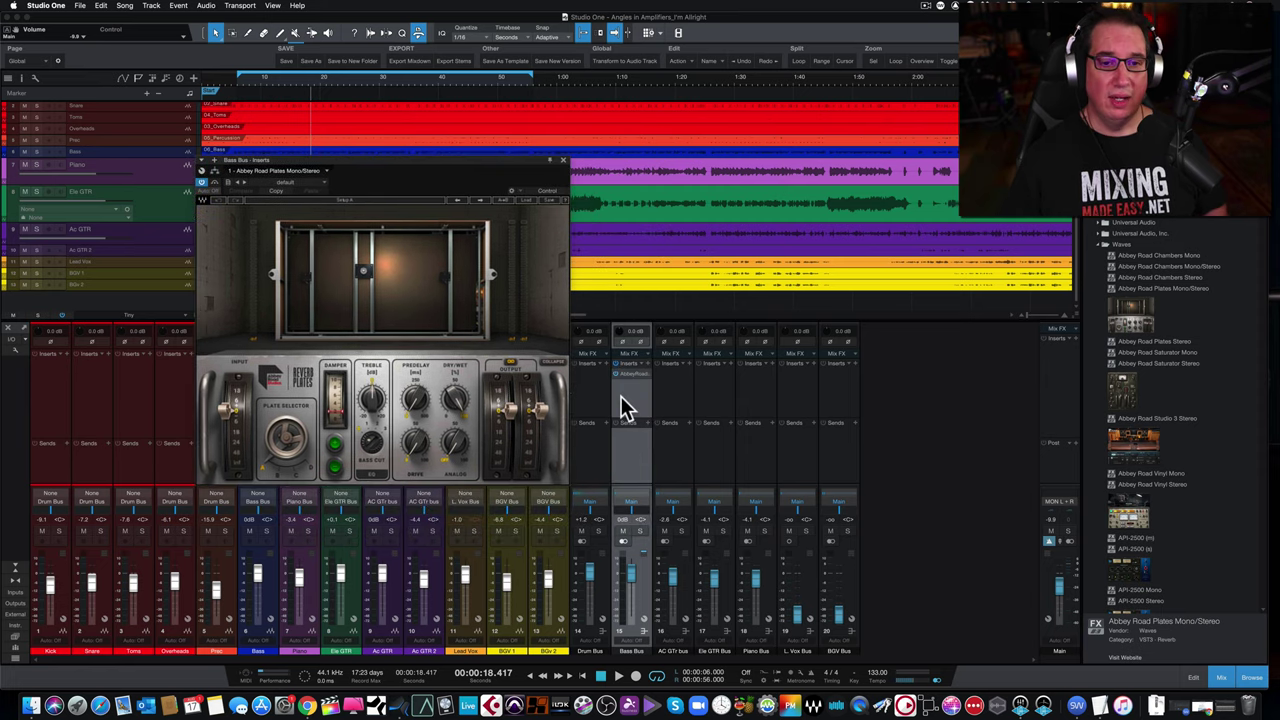
{"action": "left_click_drag", "start_coordinate": [627, 372], "coordinate": [592, 375]}
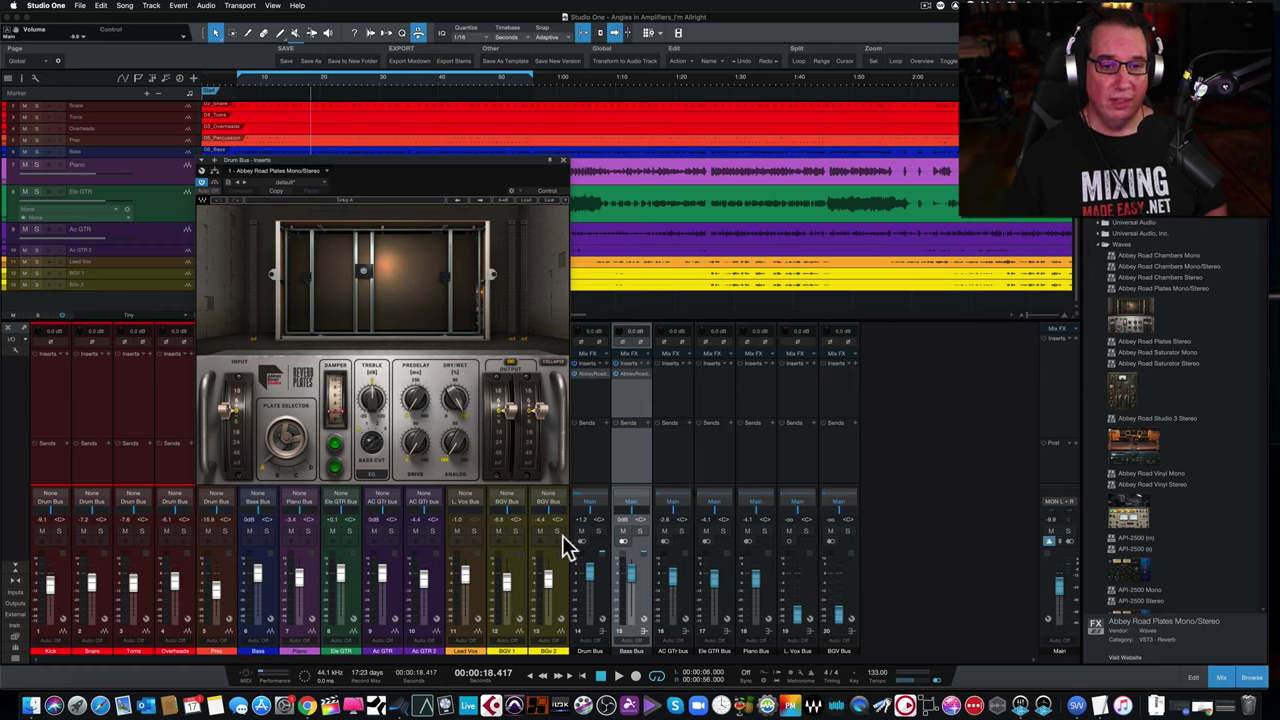
Solo the Drum Bus and nudge the Main output fader up slightly.
{"action": "left_click", "coordinate": [597, 529]}
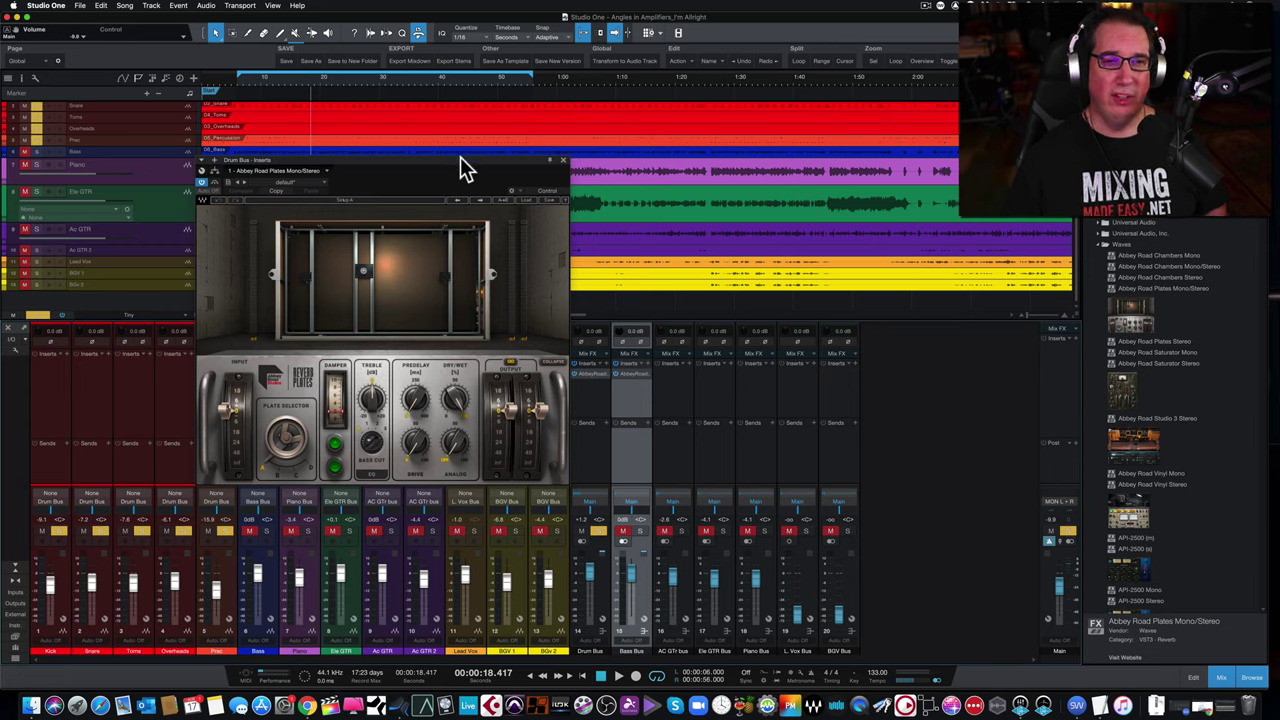
{"action": "left_click_drag", "start_coordinate": [460, 157], "coordinate": [520, 149]}
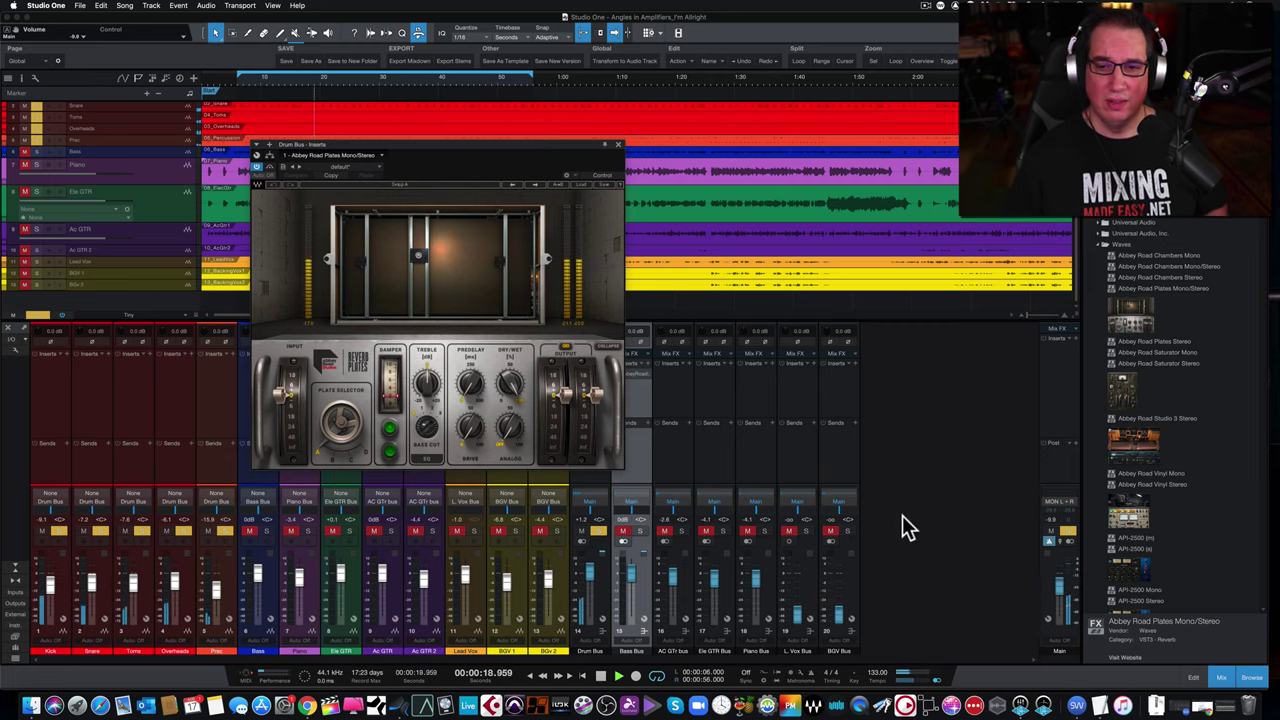
{"action": "left_click_drag", "start_coordinate": [1060, 600], "coordinate": [1062, 586]}
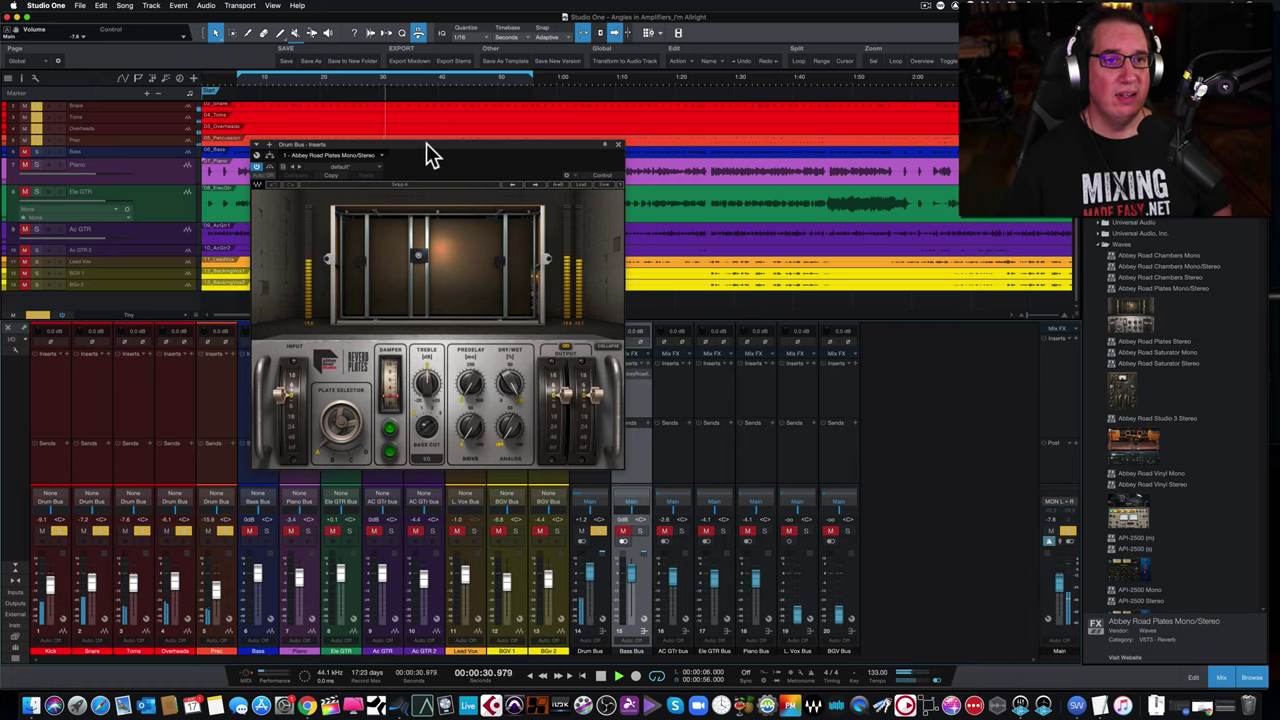
{"action": "left_click_drag", "start_coordinate": [426, 143], "coordinate": [458, 126]}
Stop playback and bypass the Abbey Road Plates reverbs on the Drum and Bass buses.
{"action": "left_click", "coordinate": [651, 126]}
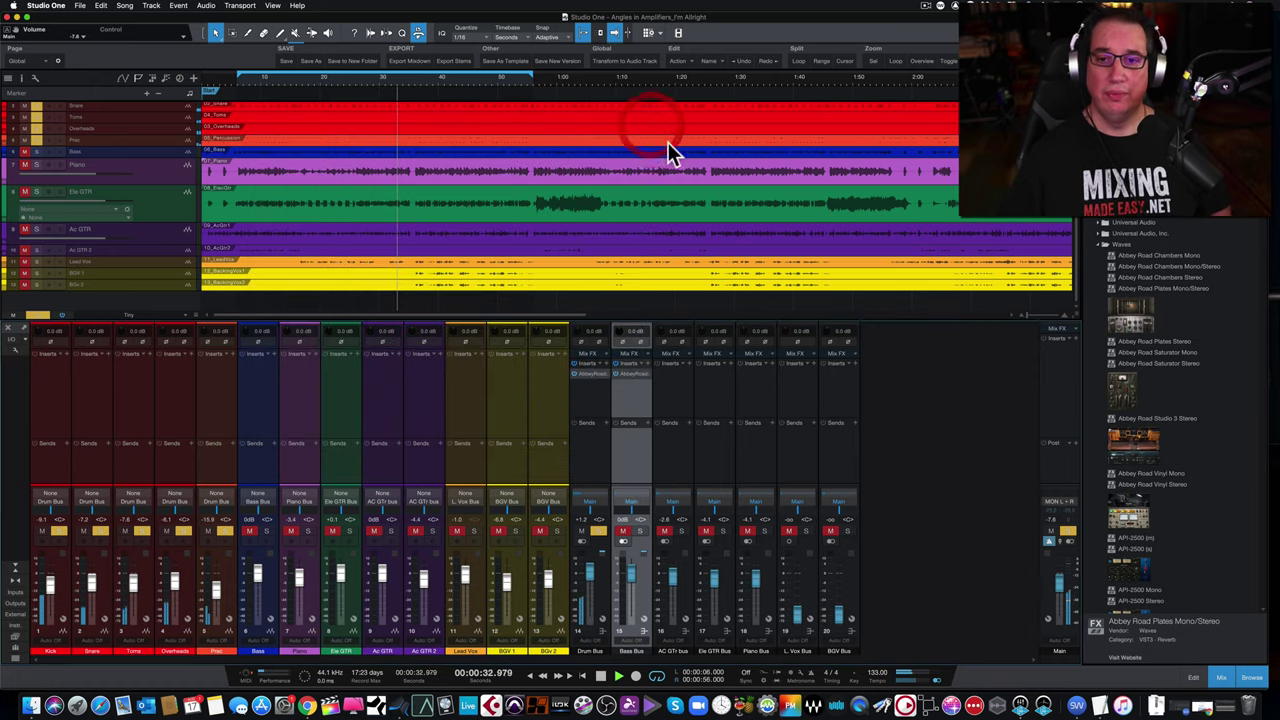
{"action": "key", "text": "space"}
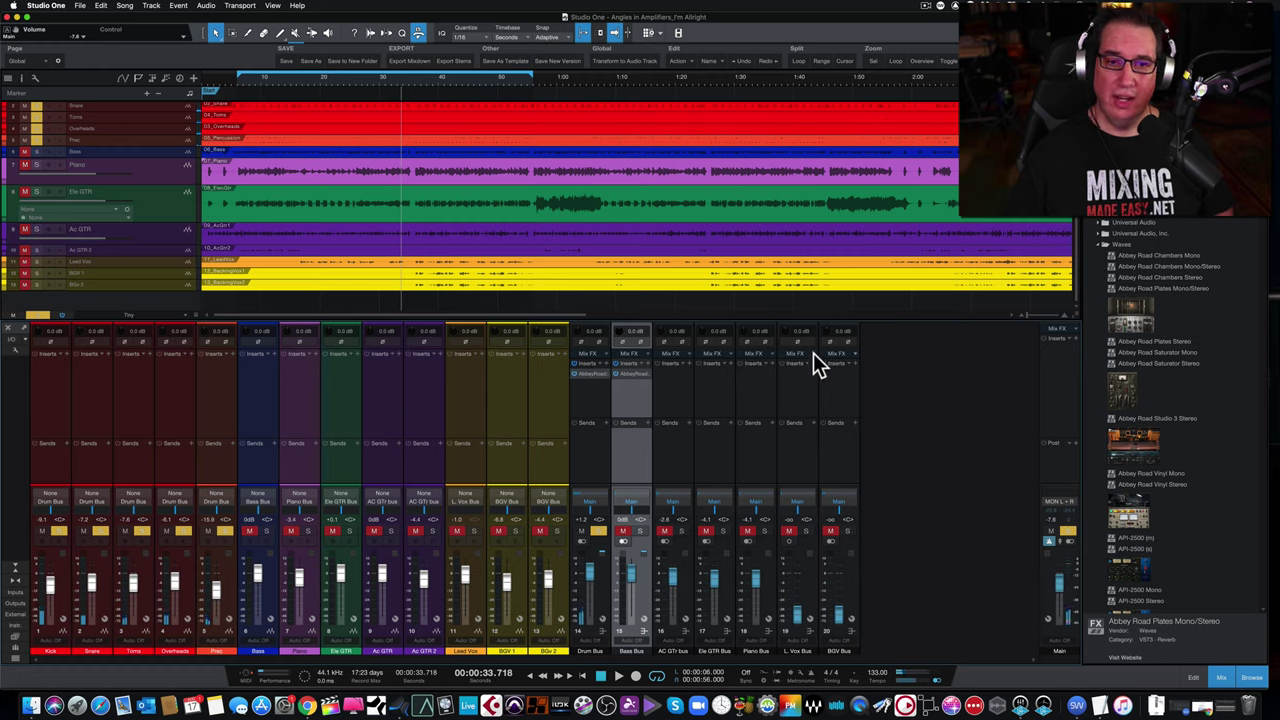
{"action": "left_click", "coordinate": [574, 373]}
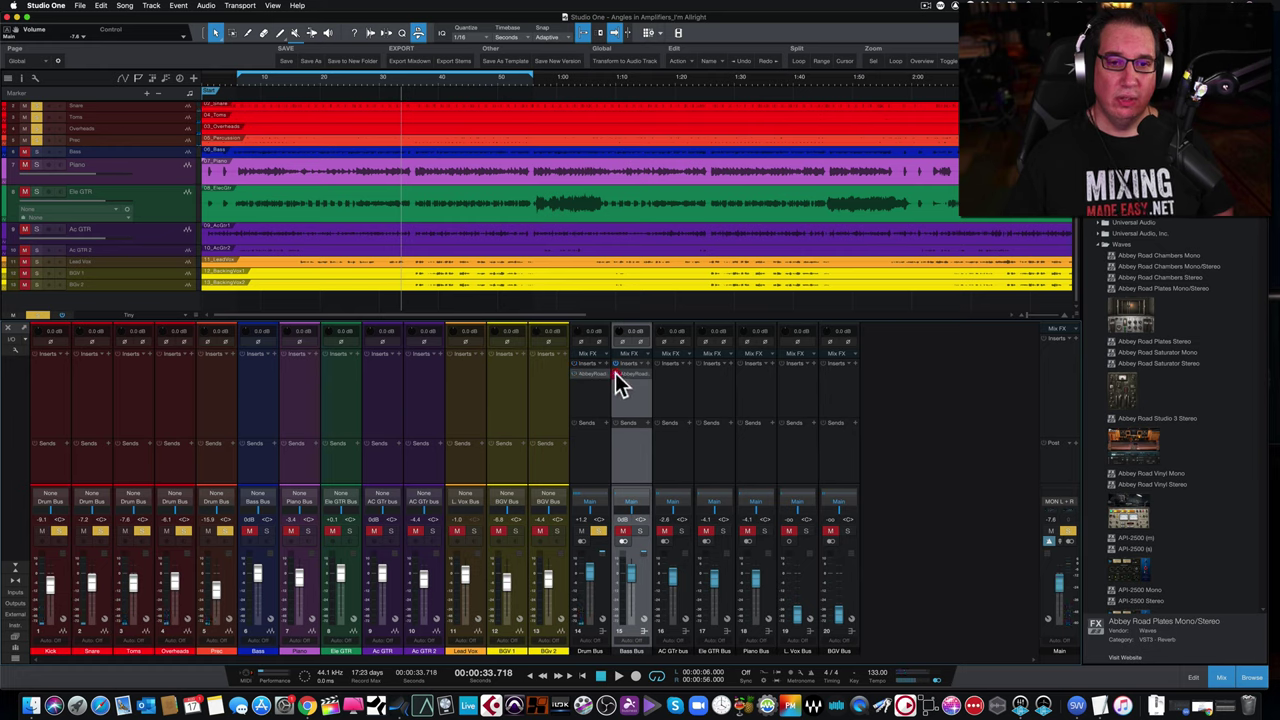
{"action": "left_click", "coordinate": [616, 374]}
Add CLA-2A Mono to the Drum Bus, adjust its Peak Reduction, and close it.
{"action": "scroll", "coordinate": [1106, 490], "scroll_direction": "down", "scroll_amount": 10}
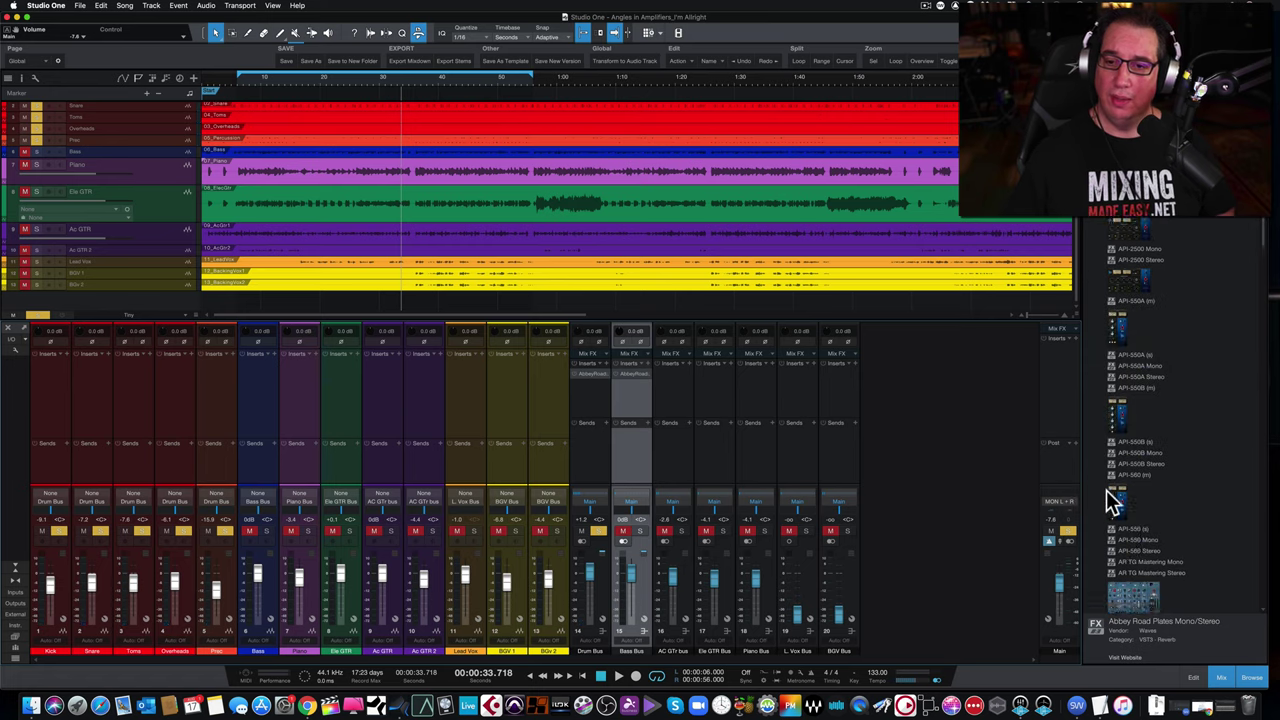
{"action": "scroll", "coordinate": [1106, 490], "scroll_direction": "down", "scroll_amount": 8}
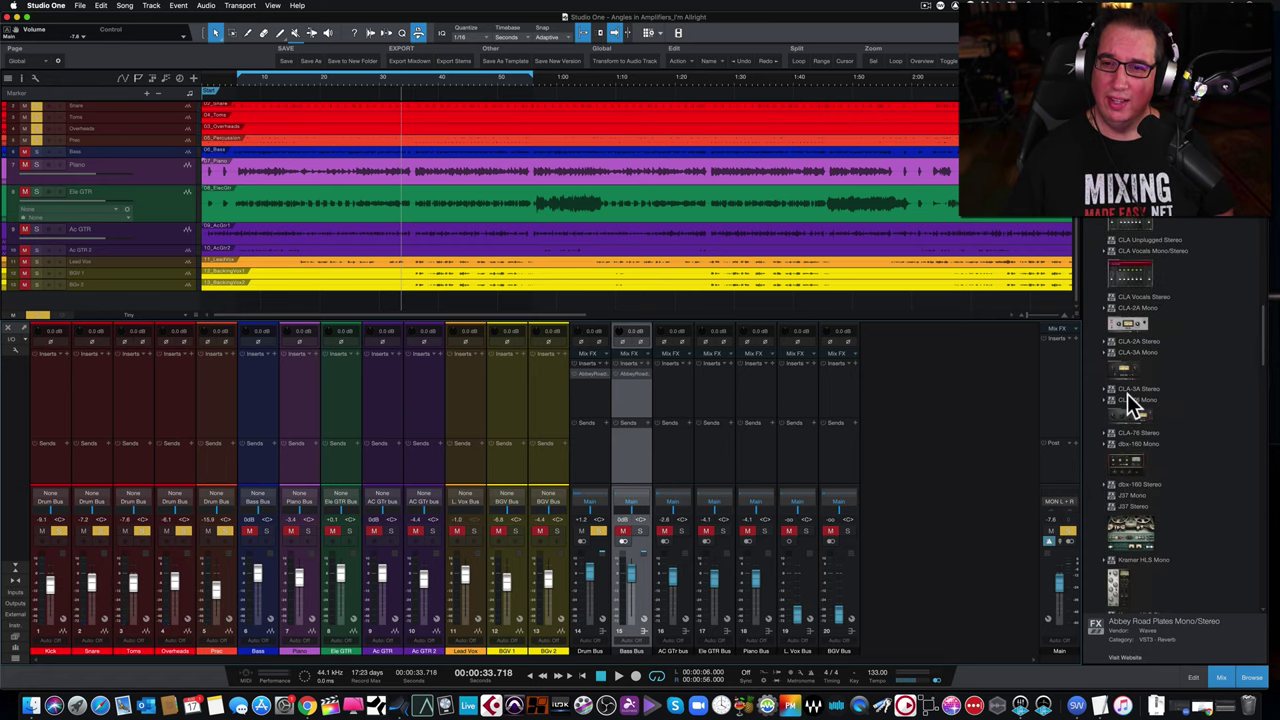
{"action": "left_click_drag", "start_coordinate": [1122, 320], "coordinate": [592, 390]}
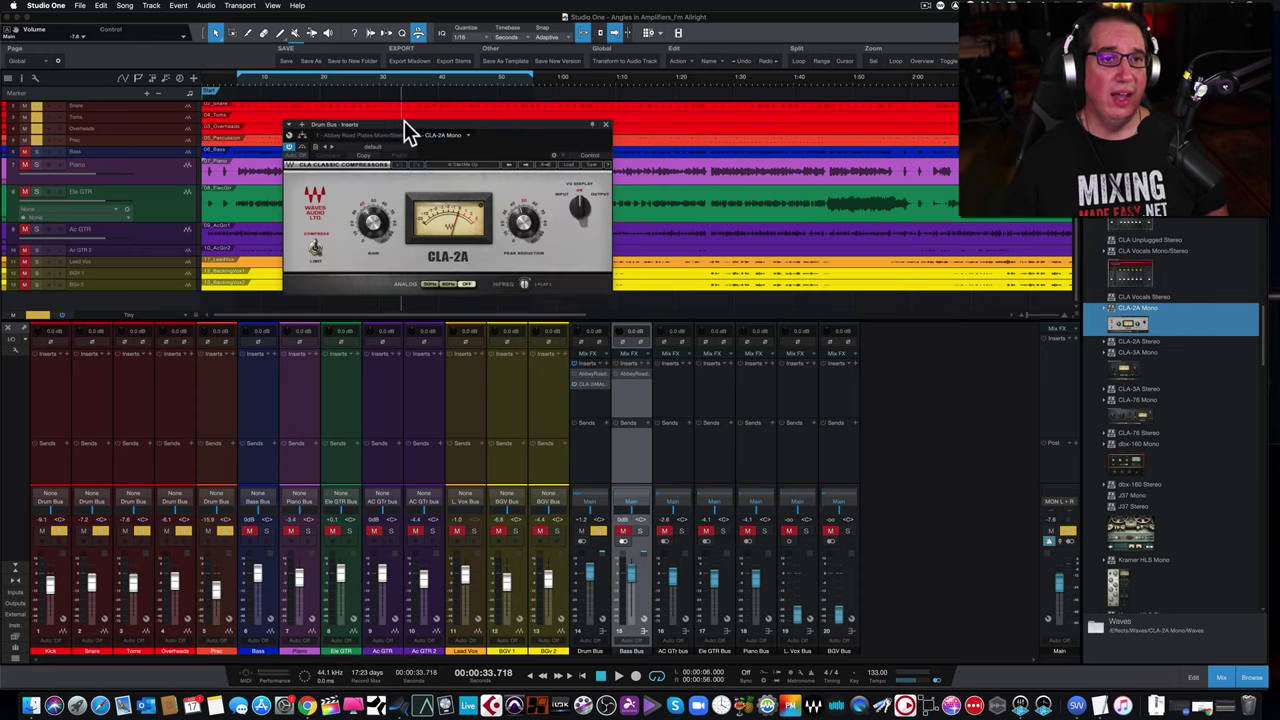
{"action": "left_click_drag", "start_coordinate": [404, 126], "coordinate": [422, 232]}
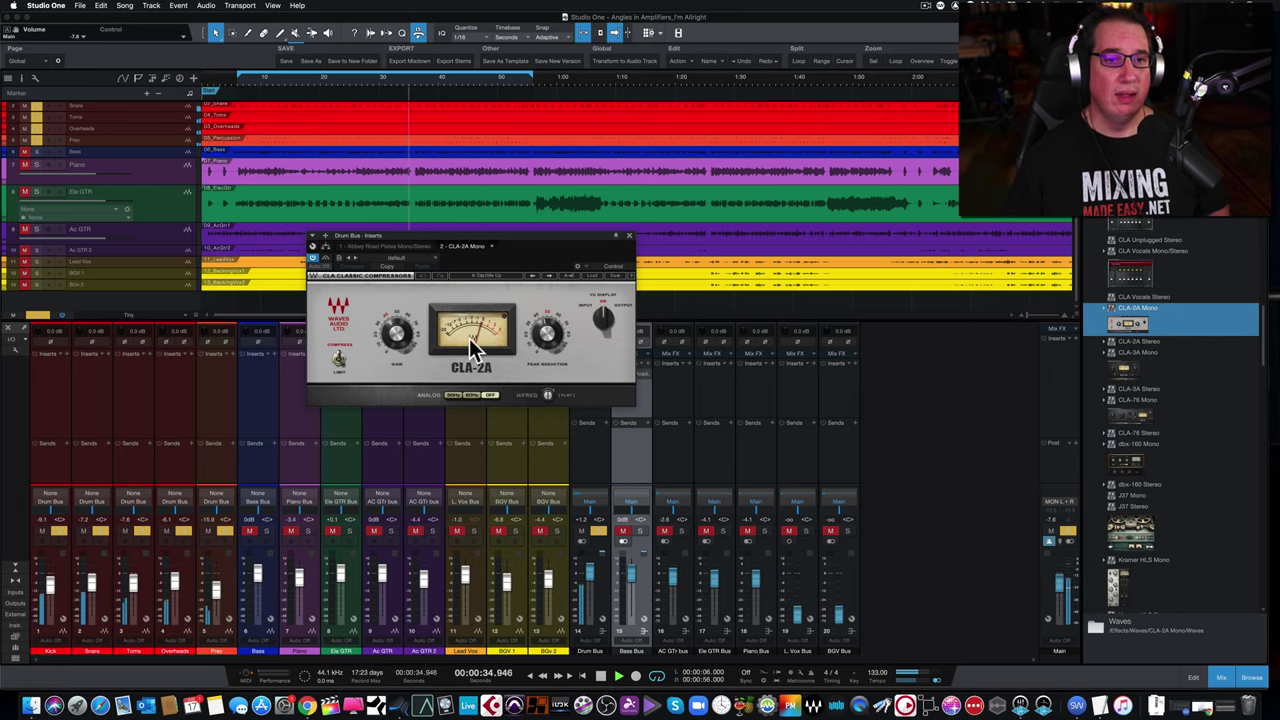
{"action": "left_click_drag", "start_coordinate": [546, 334], "coordinate": [546, 324]}
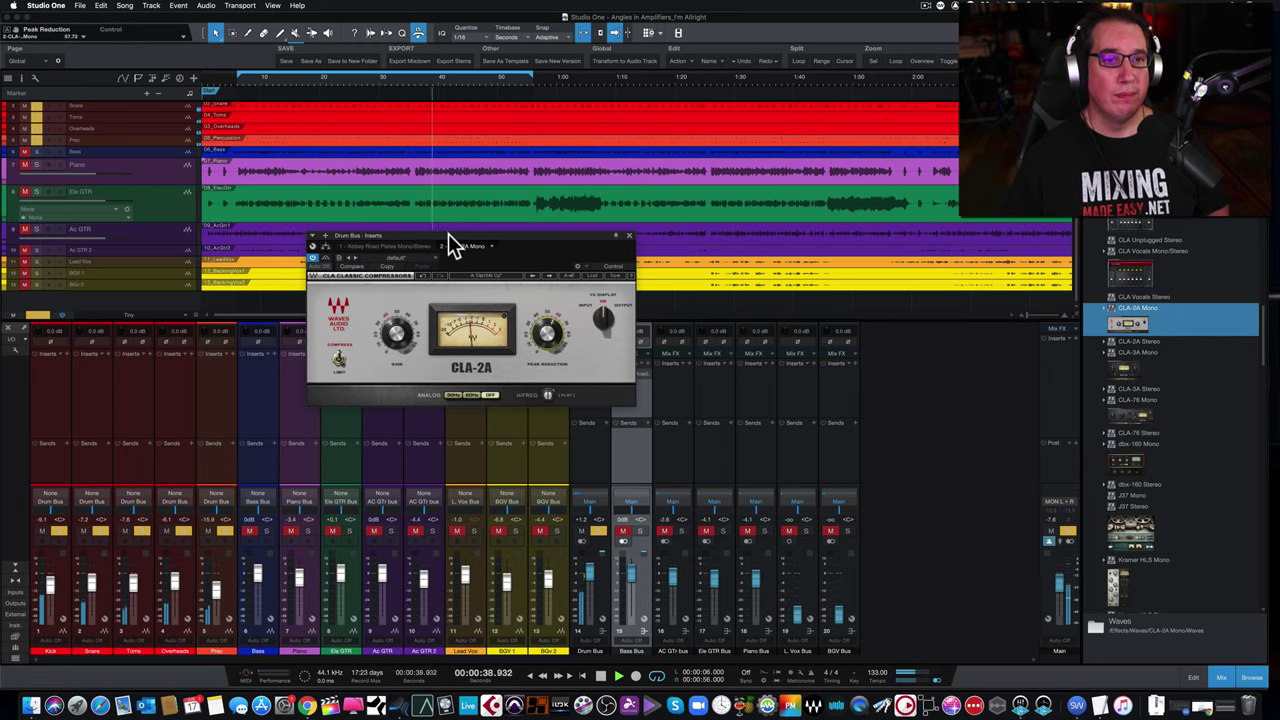
{"action": "left_click_drag", "start_coordinate": [448, 237], "coordinate": [418, 221]}
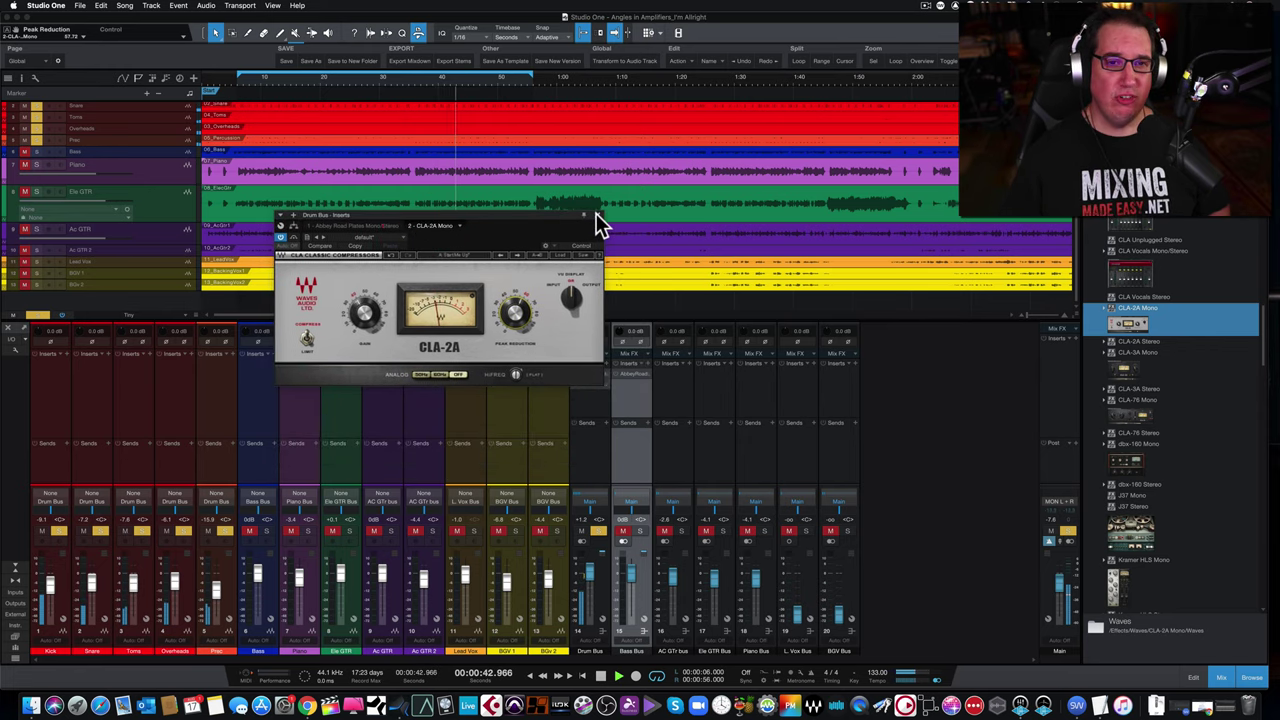
{"action": "left_click", "coordinate": [594, 215]}
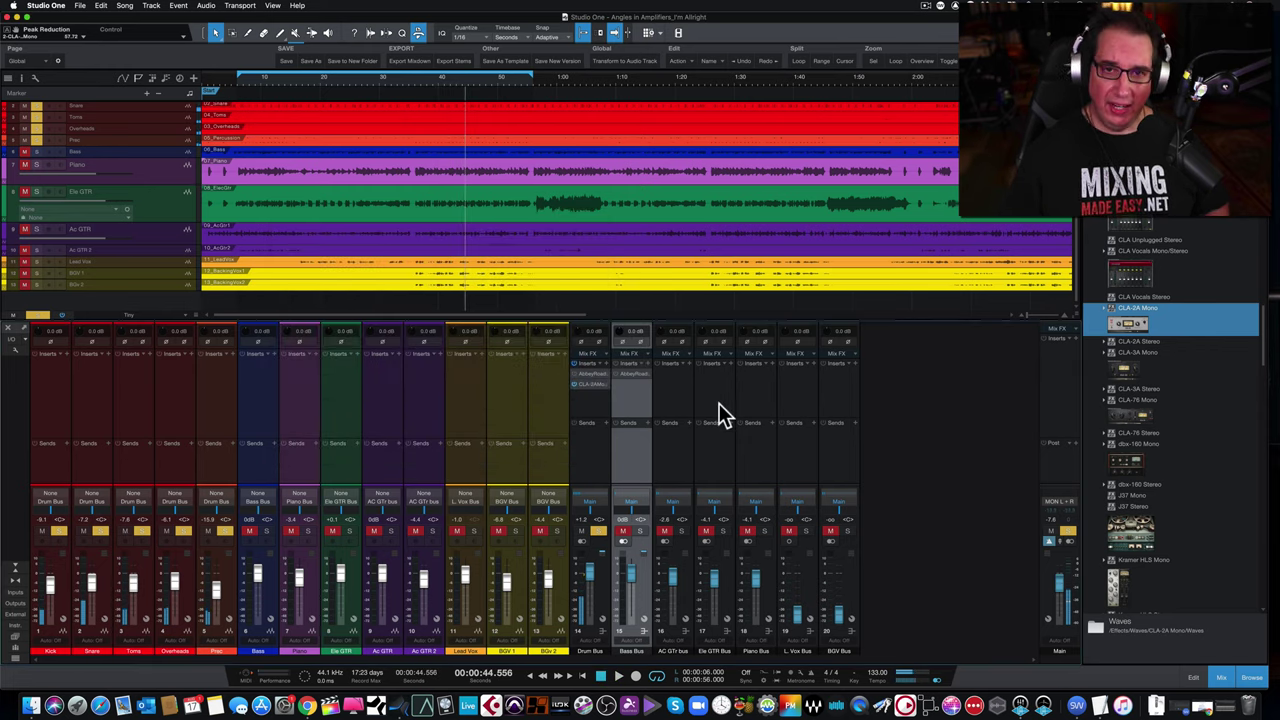
{"action": "left_click", "coordinate": [1132, 528]}
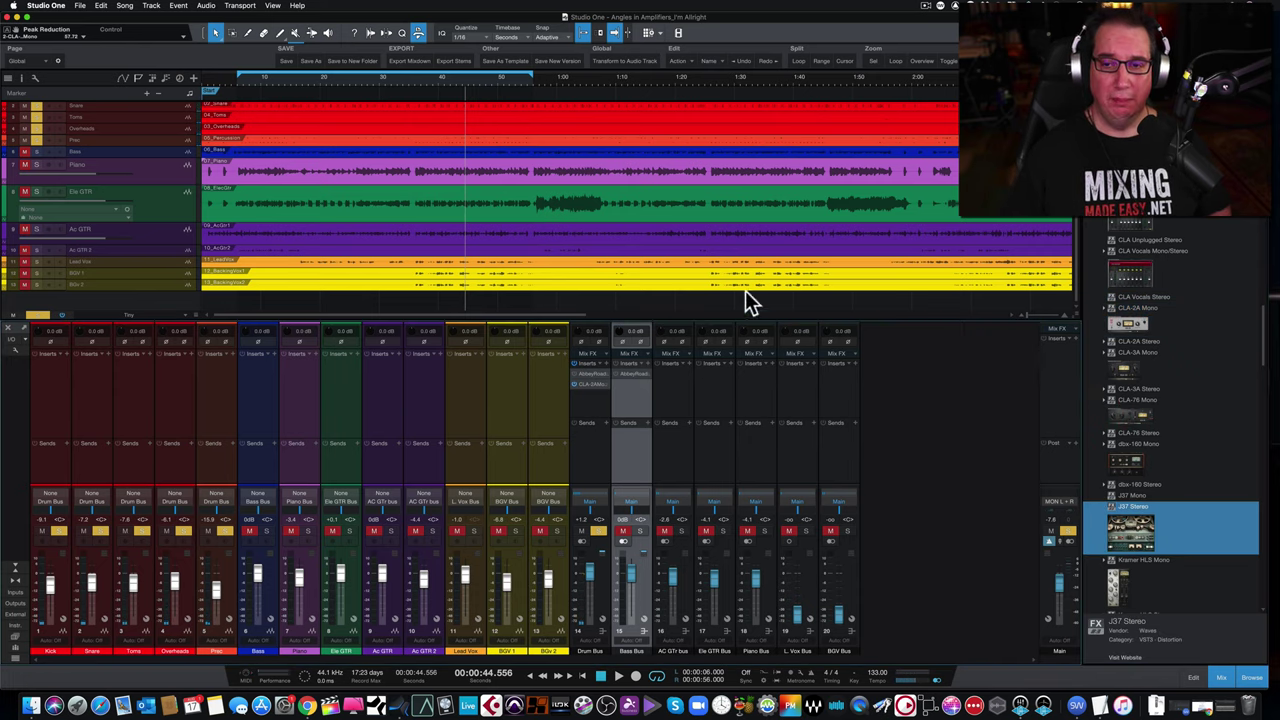
{"action": "left_click_drag", "start_coordinate": [689, 281], "coordinate": [620, 178]}
{"action": "left_click", "coordinate": [1065, 347]}
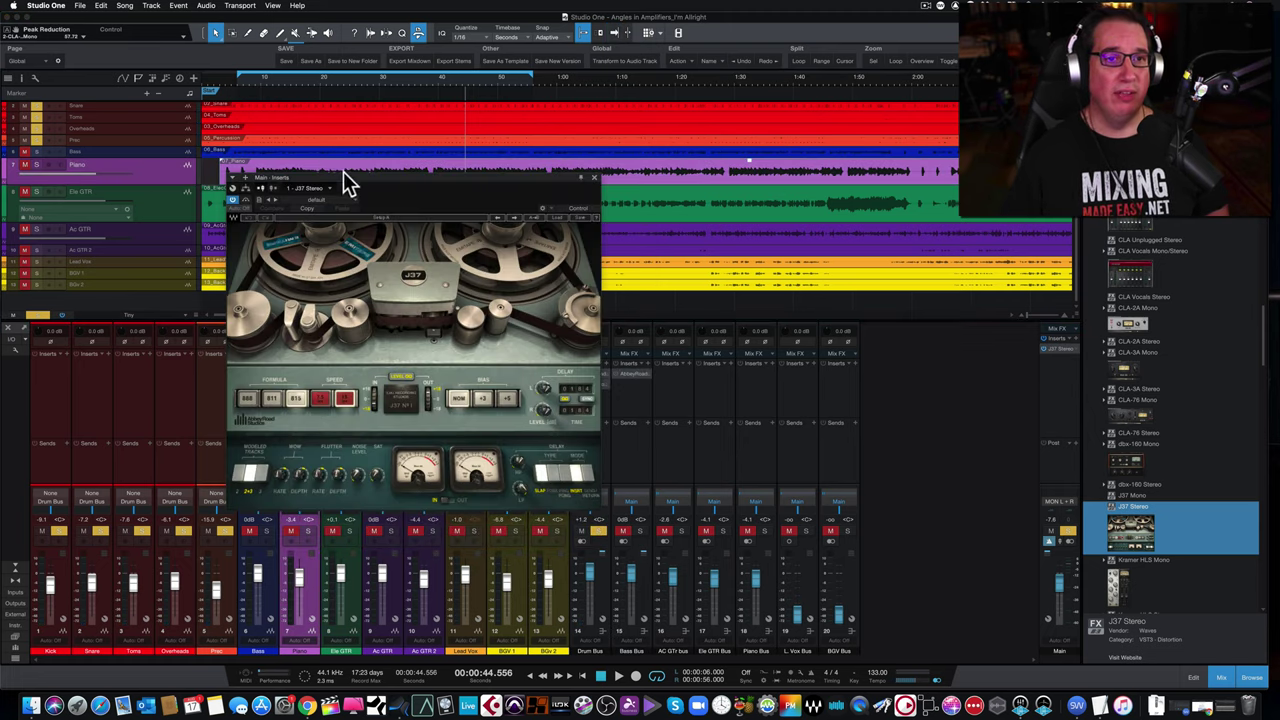
{"action": "left_click_drag", "start_coordinate": [367, 178], "coordinate": [424, 181]}
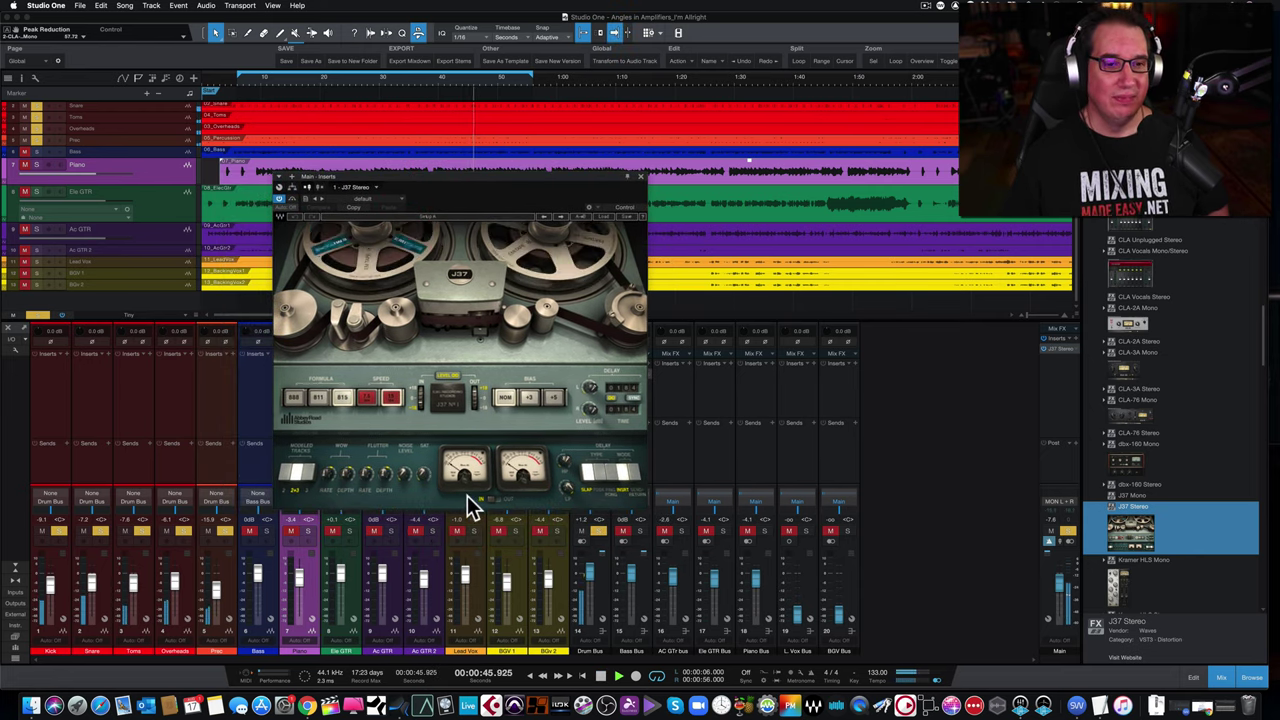
{"action": "left_click_drag", "start_coordinate": [443, 175], "coordinate": [427, 152]}
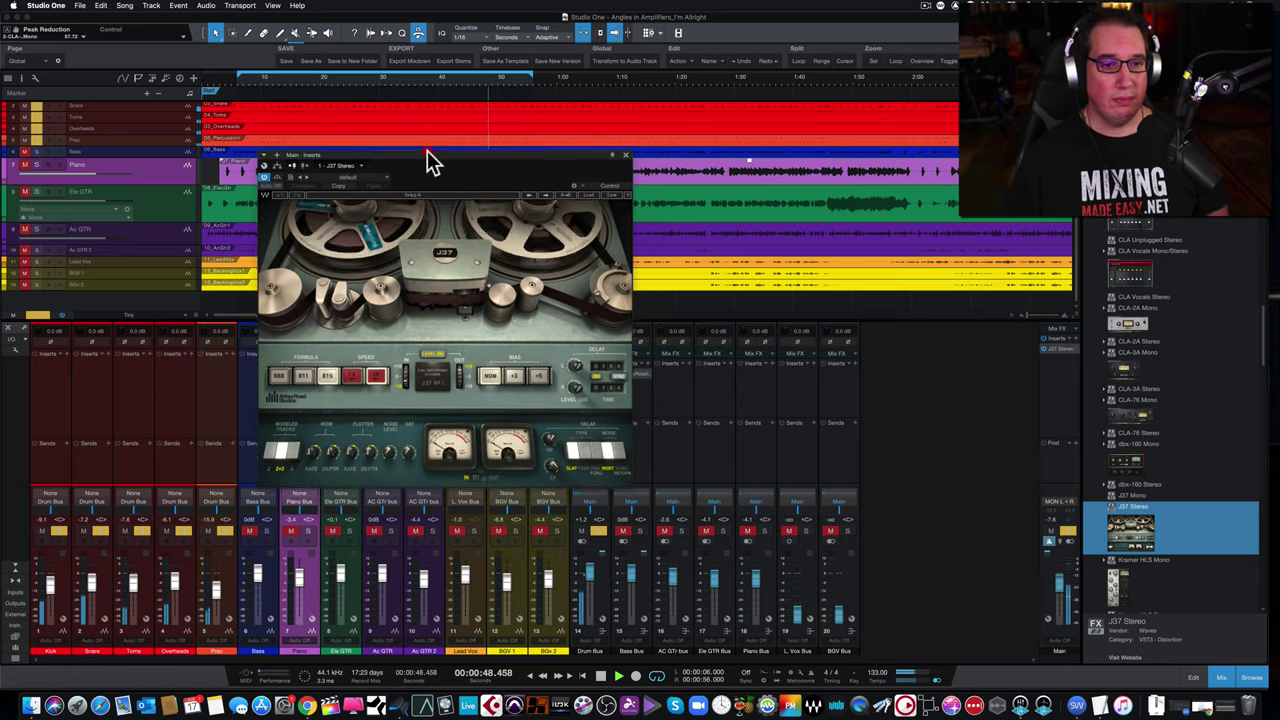
{"action": "left_click", "coordinate": [624, 156]}
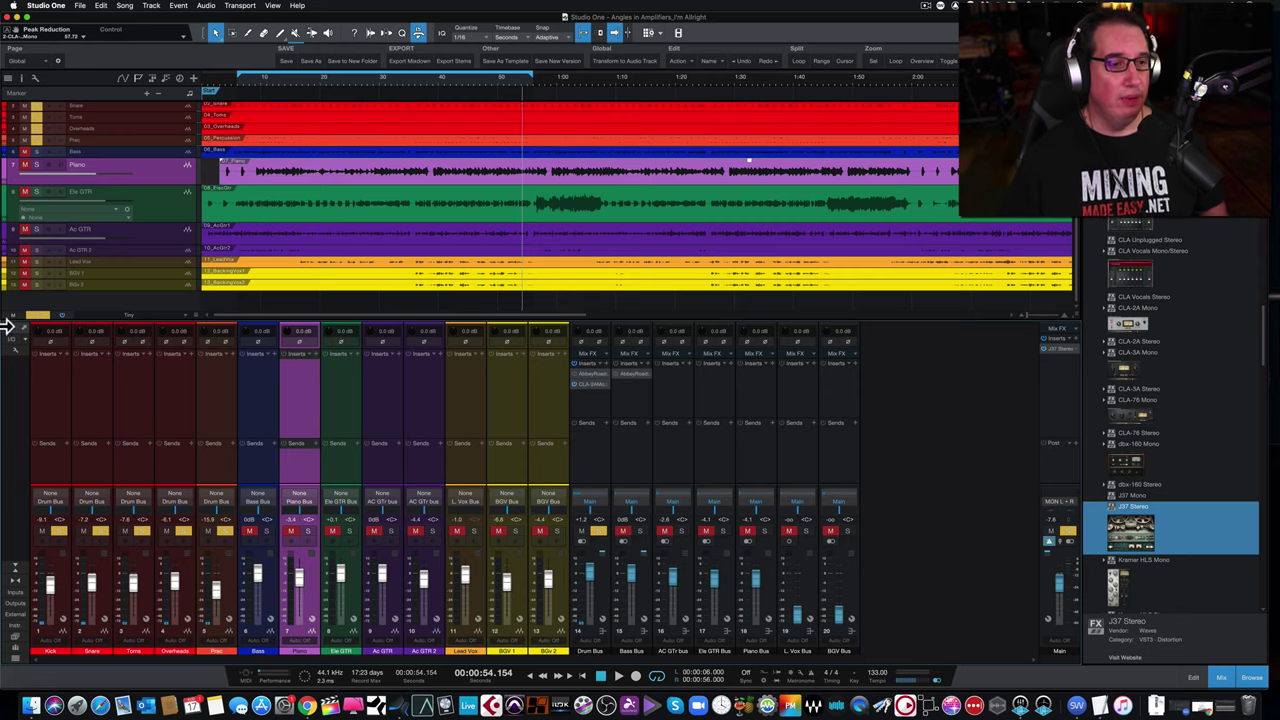
Select channels Kick through Piano and add J37 Stereo to all their inserts.
{"action": "left_click", "coordinate": [44, 365]}
{"action": "left_click", "coordinate": [294, 363], "text": "shift"}
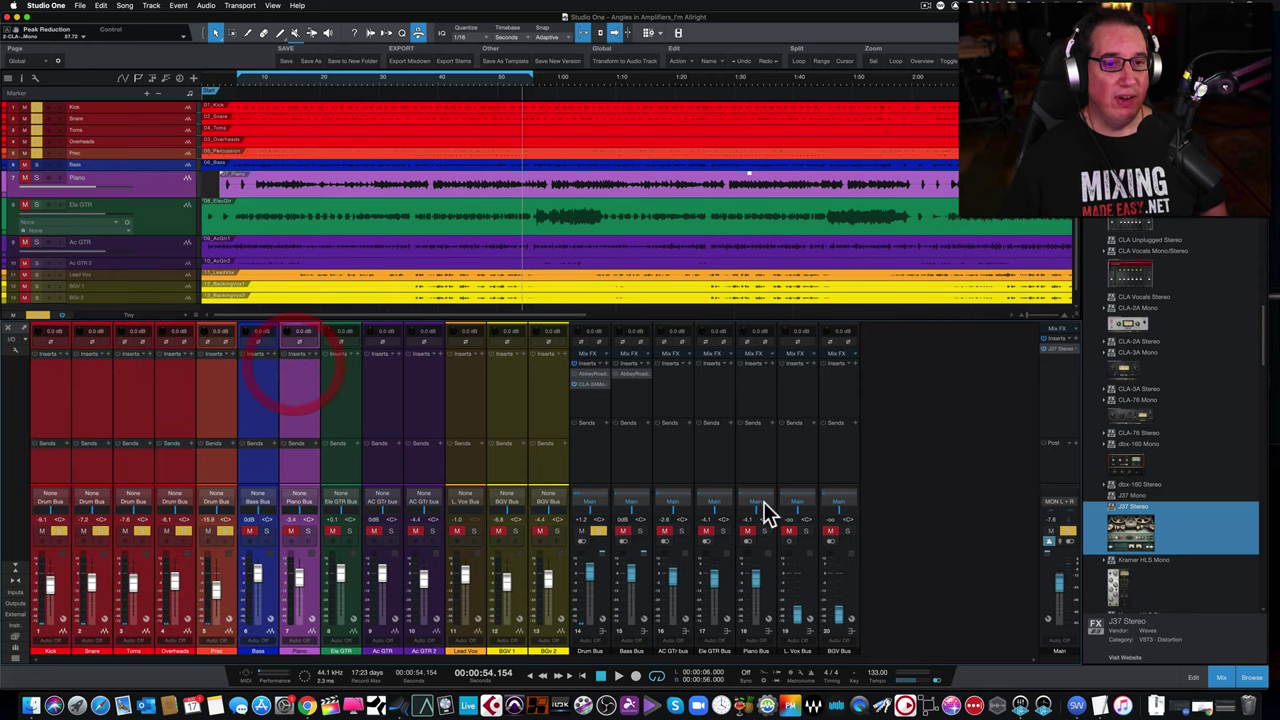
{"action": "left_click_drag", "start_coordinate": [1128, 536], "coordinate": [74, 356]}
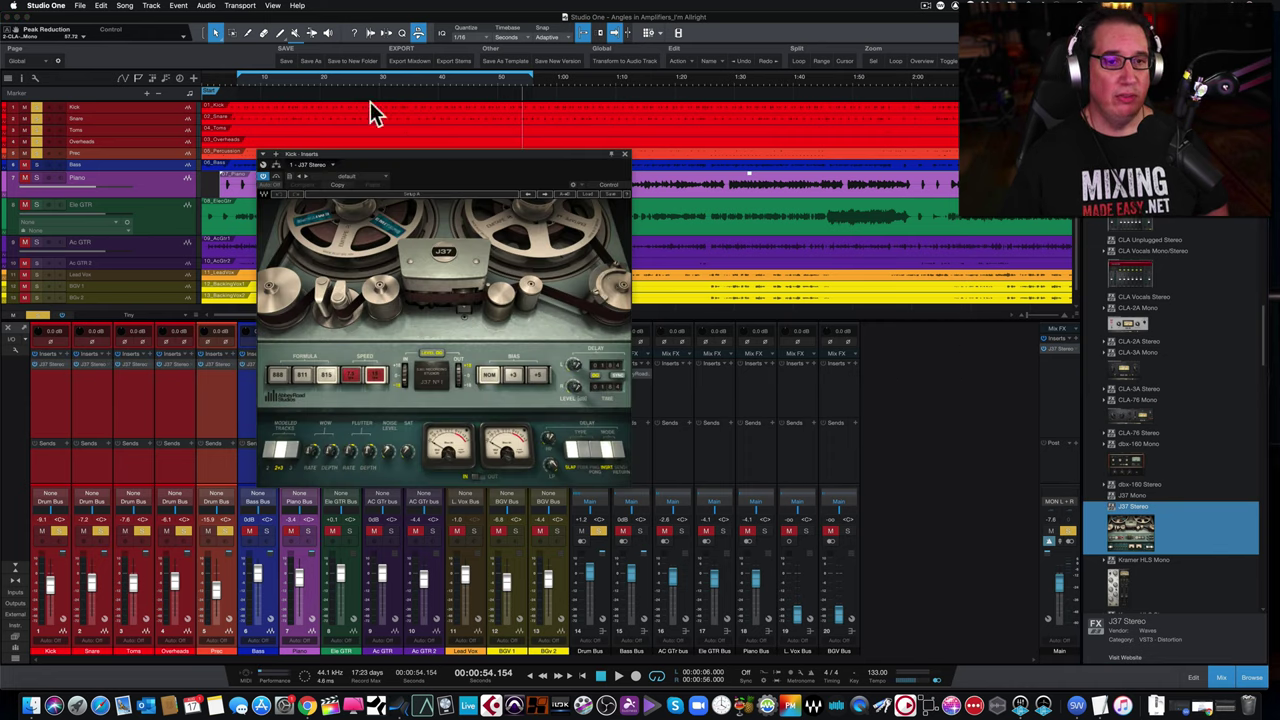
{"action": "left_click_drag", "start_coordinate": [378, 160], "coordinate": [490, 208]}
Check the Piano channel's insert rack and J37 window, then close them.
{"action": "left_click", "coordinate": [306, 393]}
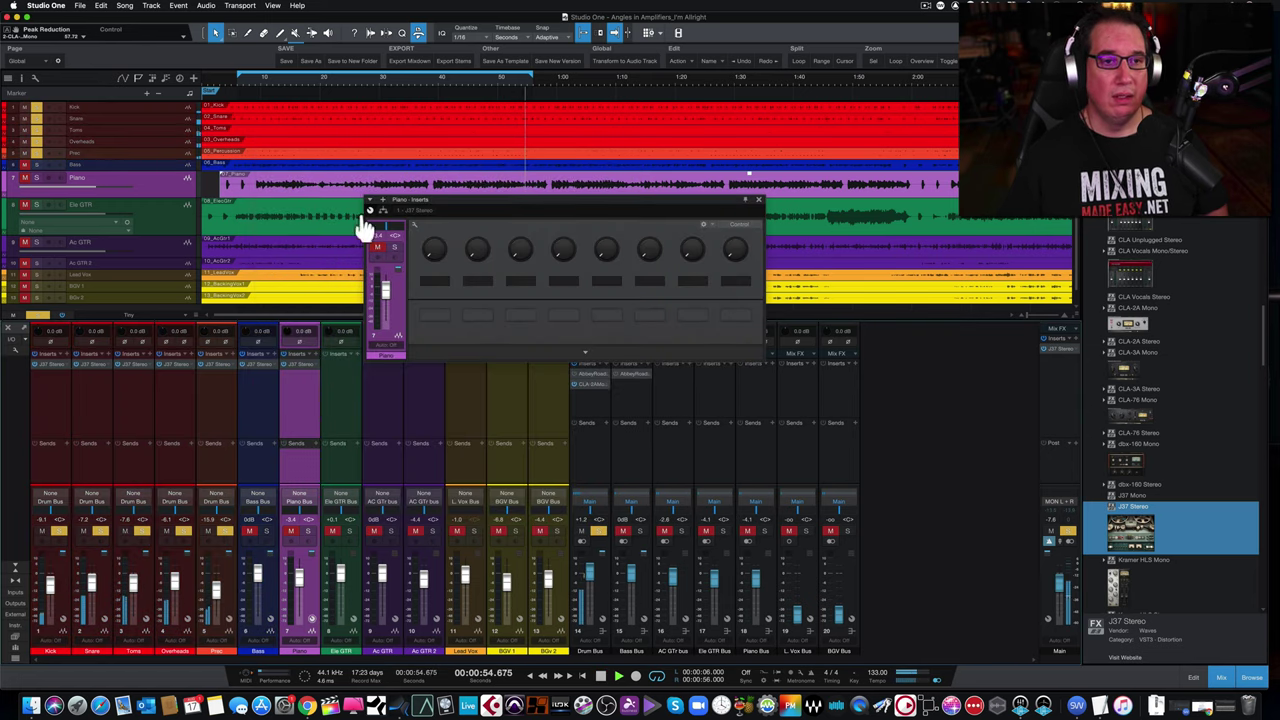
{"action": "left_click", "coordinate": [760, 201]}
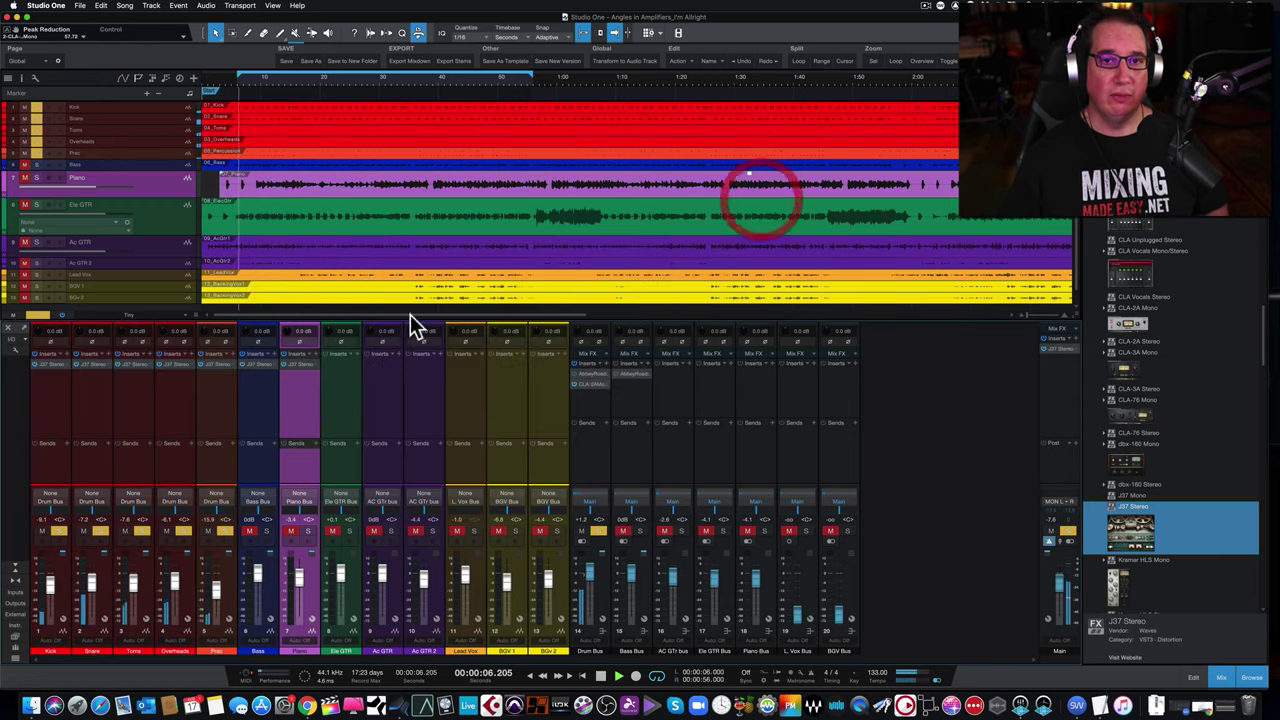
{"action": "left_click", "coordinate": [302, 364]}
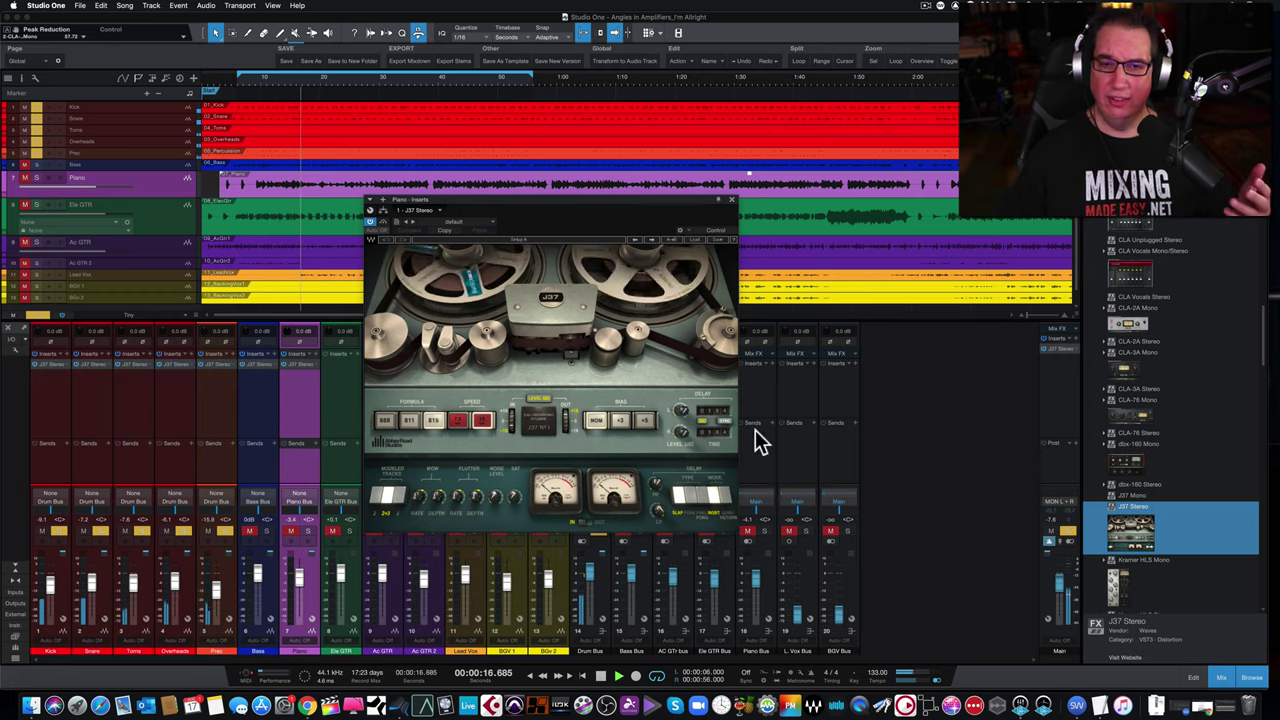
{"action": "left_click", "coordinate": [732, 200]}
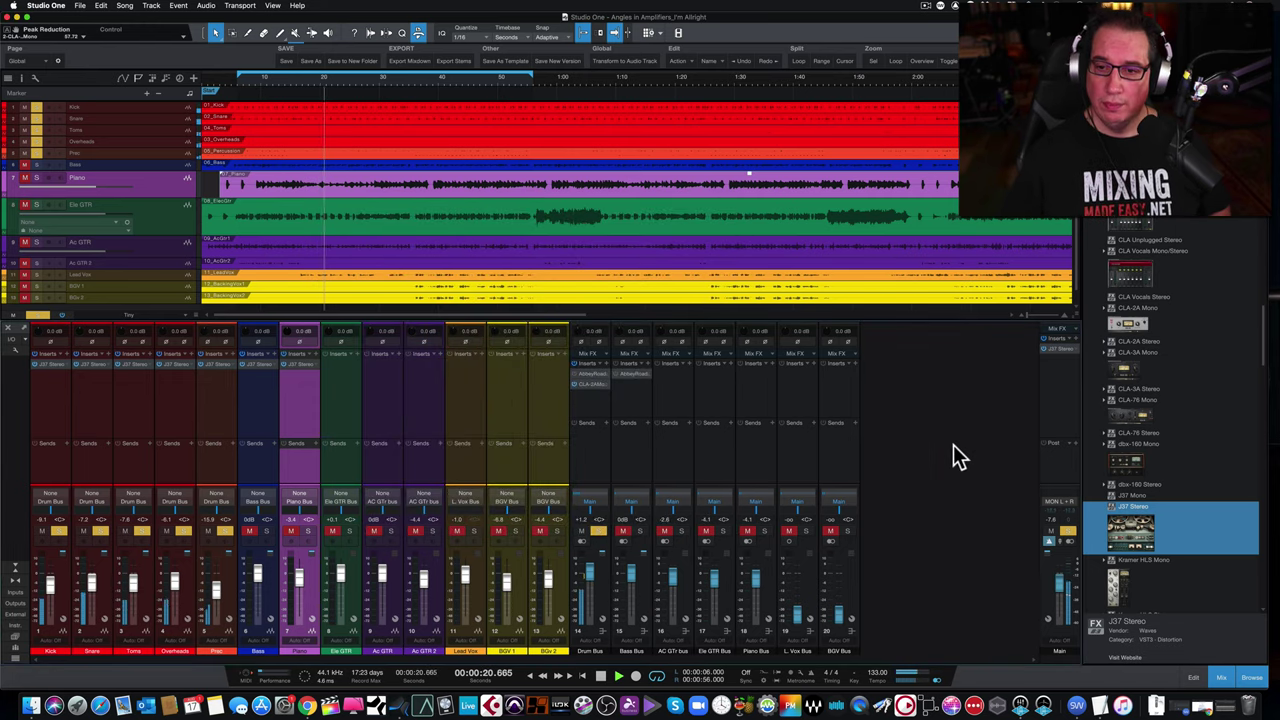
Find SSLChannel Mono in the browser and add it to the Kick channel.
{"action": "scroll", "coordinate": [1160, 449], "scroll_direction": "down", "scroll_amount": 5}
{"action": "scroll", "coordinate": [1160, 449], "scroll_direction": "down", "scroll_amount": 5}
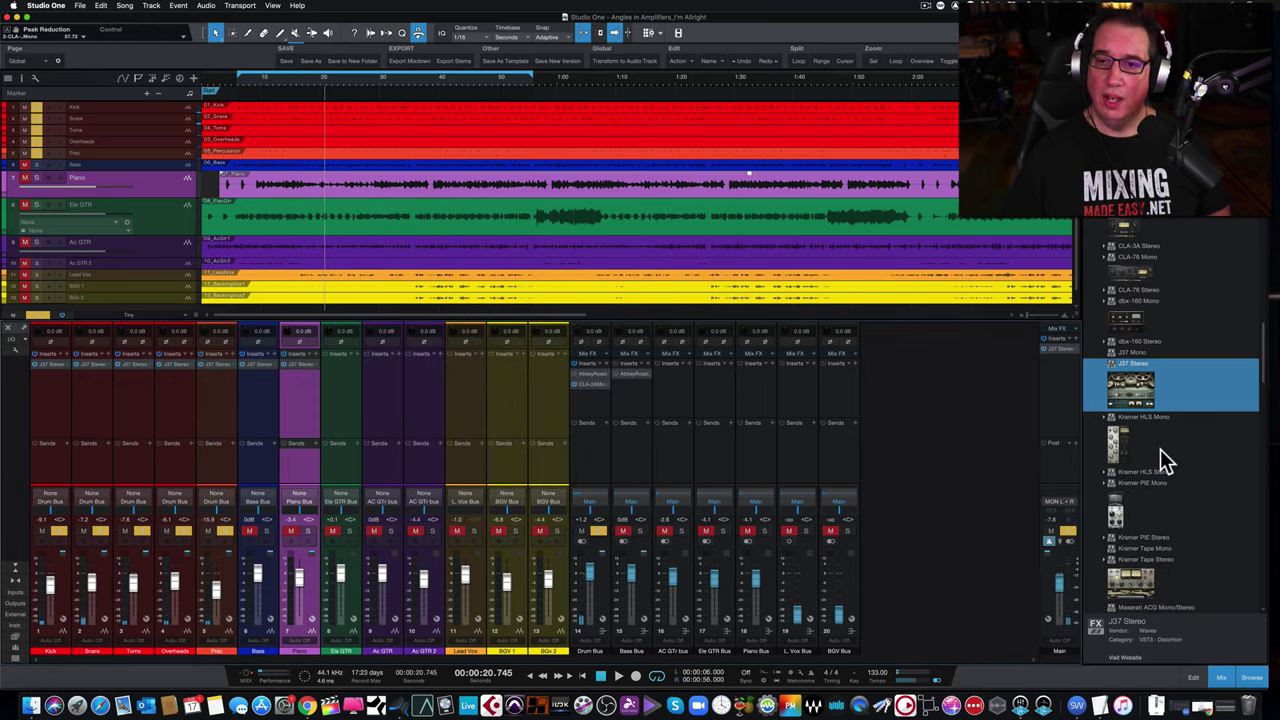
{"action": "scroll", "coordinate": [1160, 449], "scroll_direction": "down", "scroll_amount": 10}
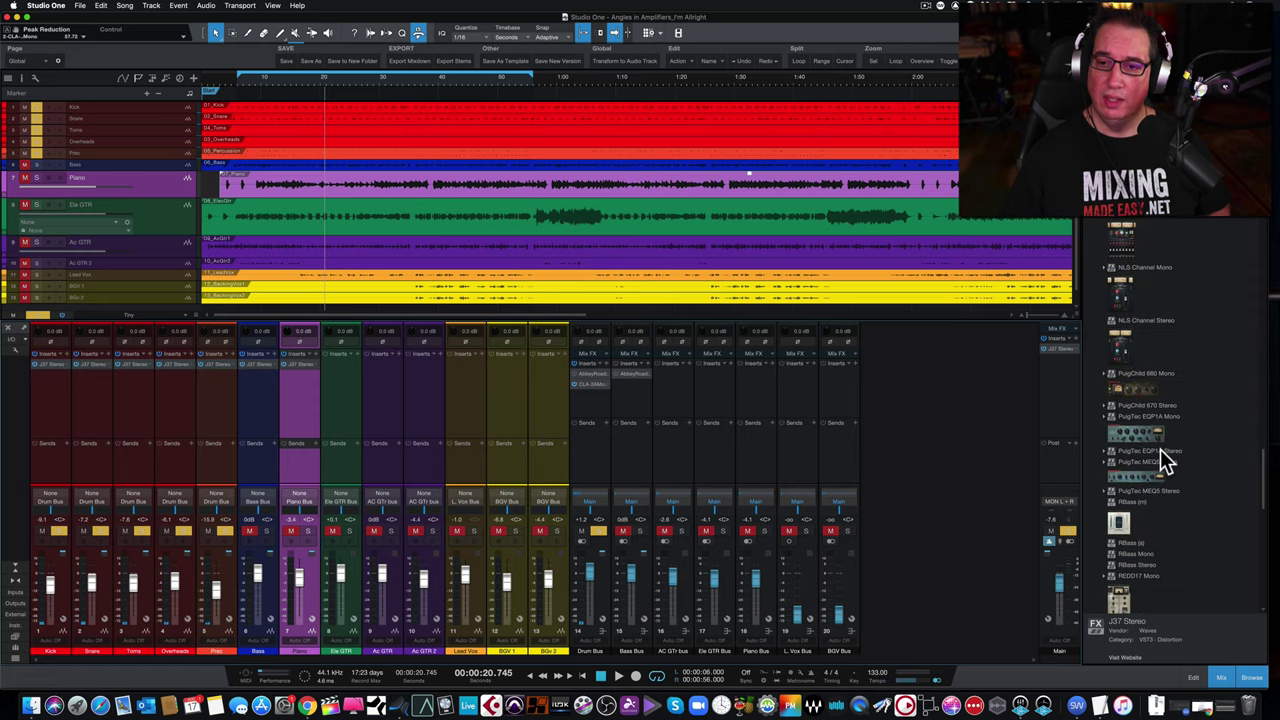
{"action": "scroll", "coordinate": [1160, 449], "scroll_direction": "down", "scroll_amount": 5}
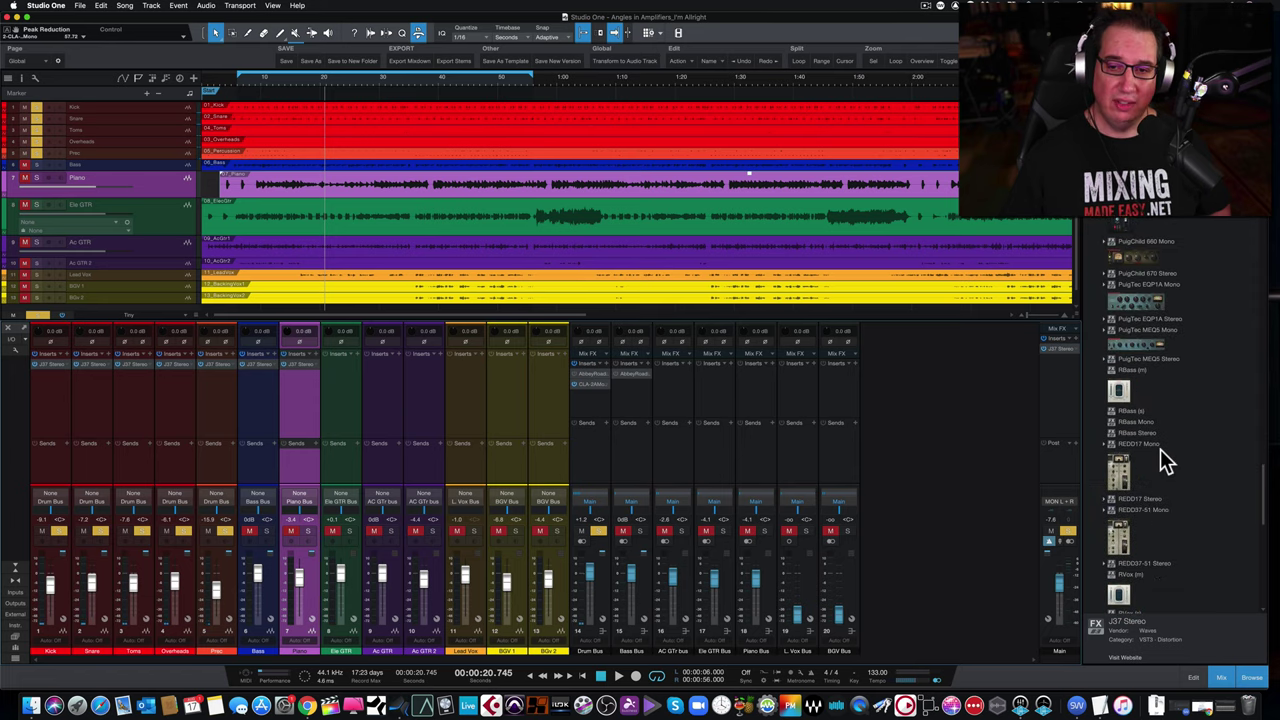
{"action": "scroll", "coordinate": [1116, 439], "scroll_direction": "down", "scroll_amount": 5}
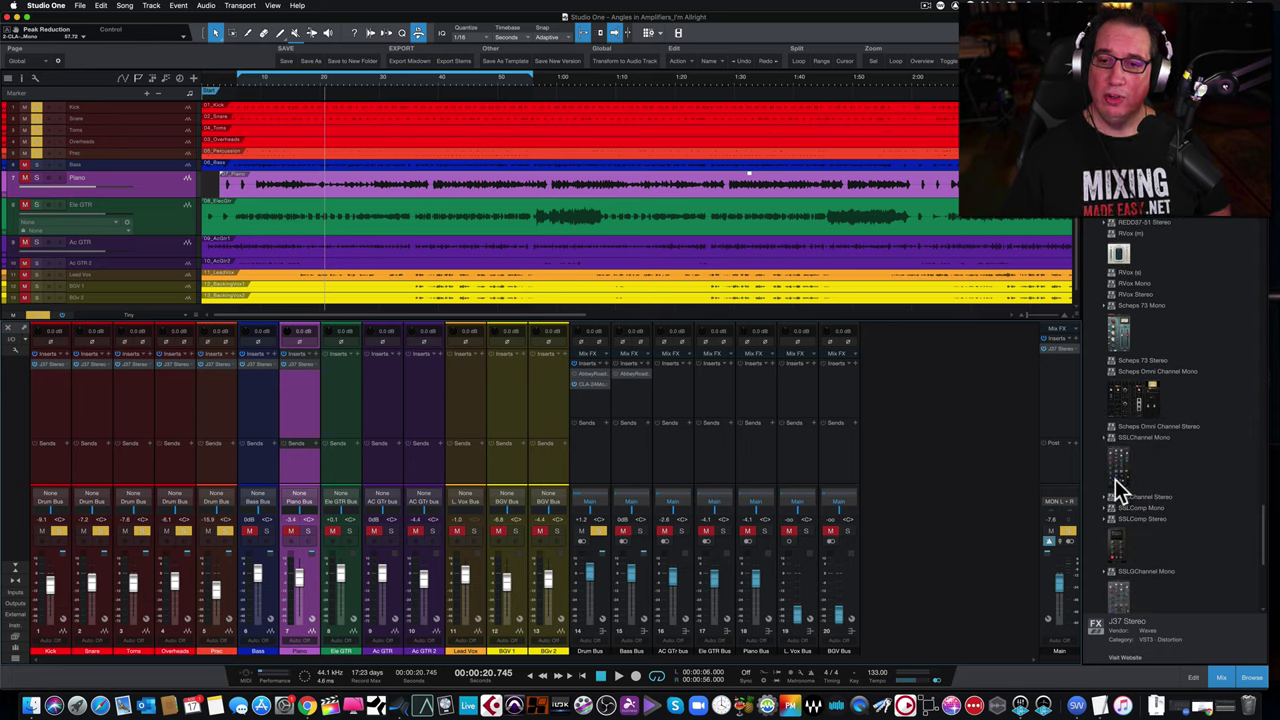
{"action": "left_click", "coordinate": [1117, 460]}
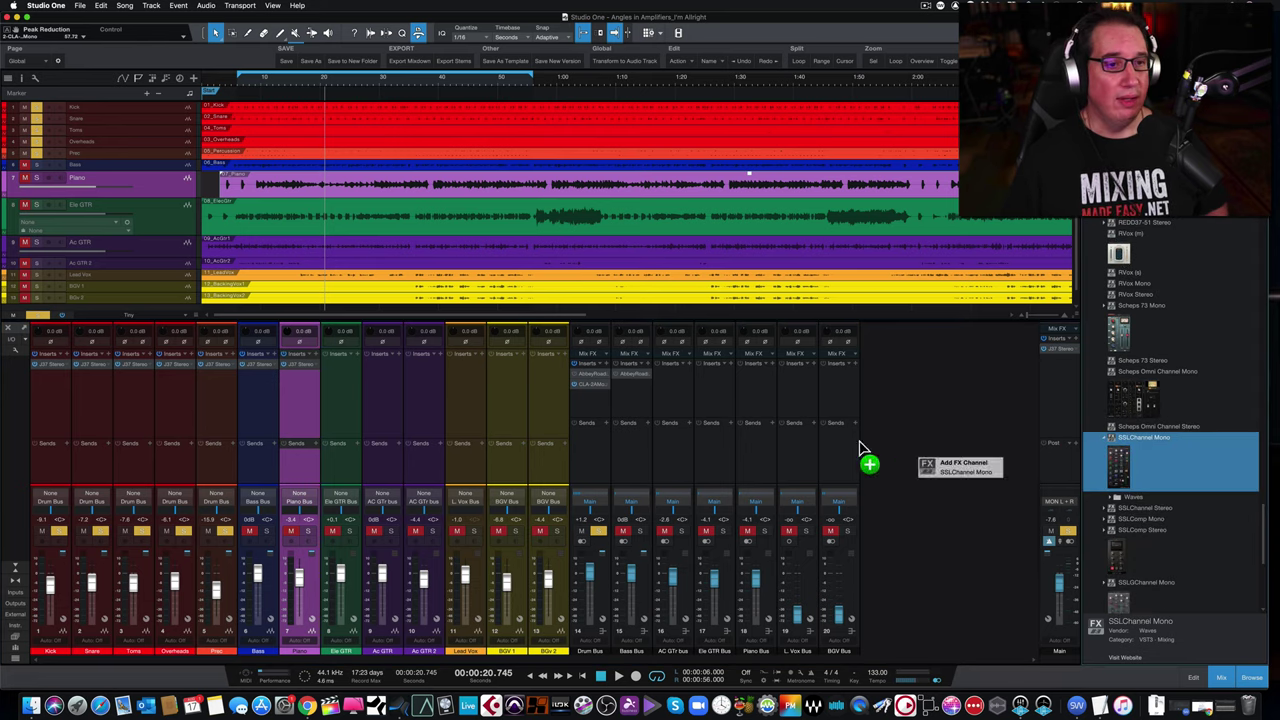
{"action": "left_click_drag", "start_coordinate": [757, 450], "coordinate": [50, 392]}
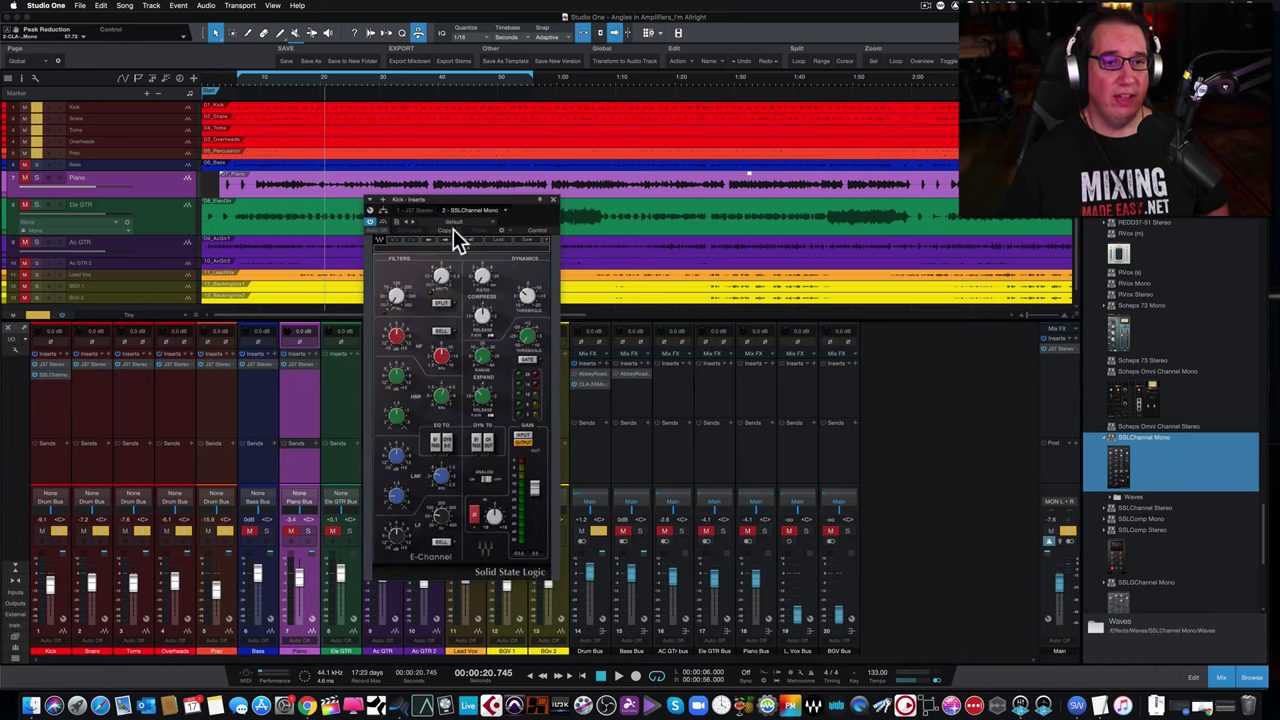
{"action": "left_click", "coordinate": [553, 199]}
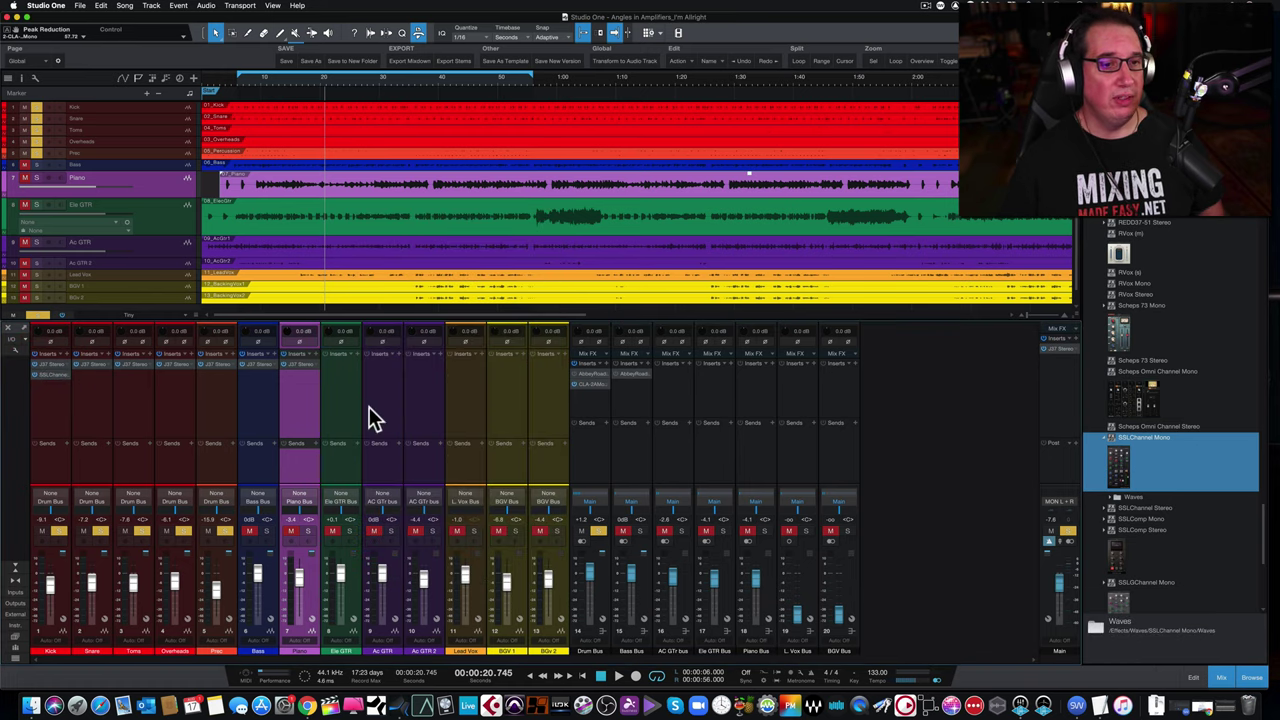
Copy the SSLChannel insert to Snare, then to channels Toms through BGV 2.
{"action": "left_click", "coordinate": [544, 411], "text": "shift"}
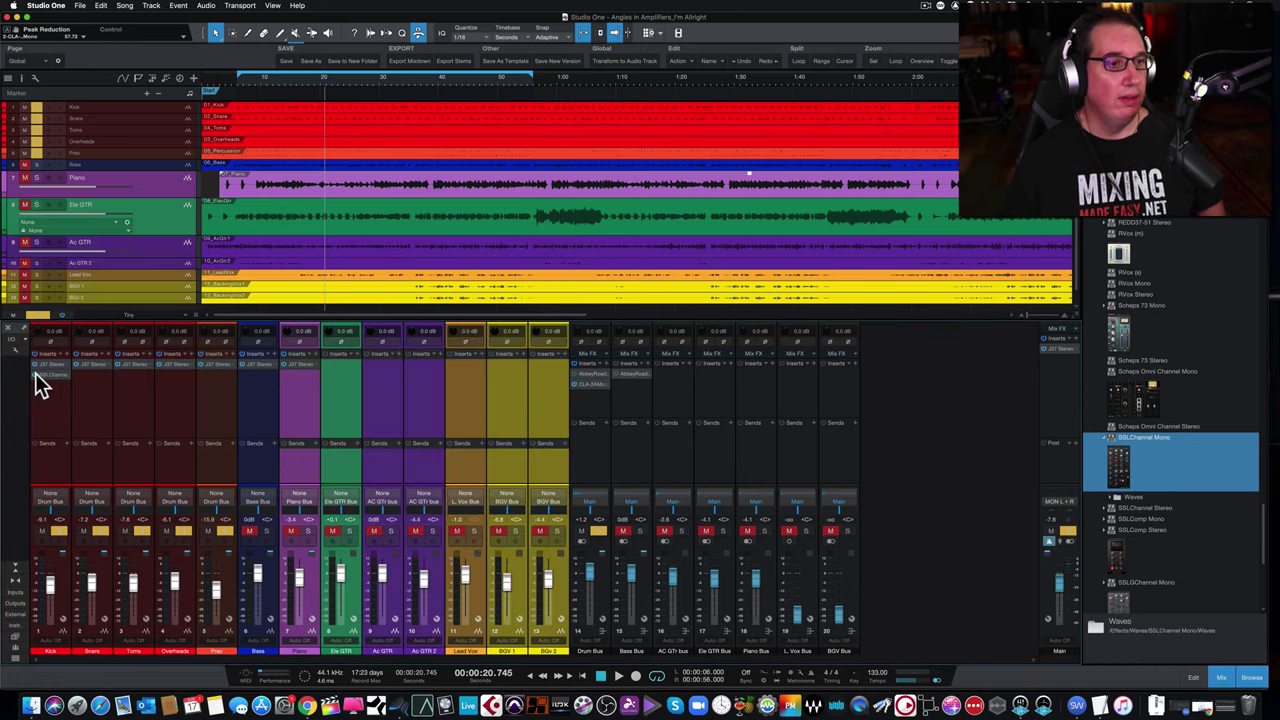
{"action": "left_click_drag", "start_coordinate": [72, 375], "coordinate": [80, 372]}
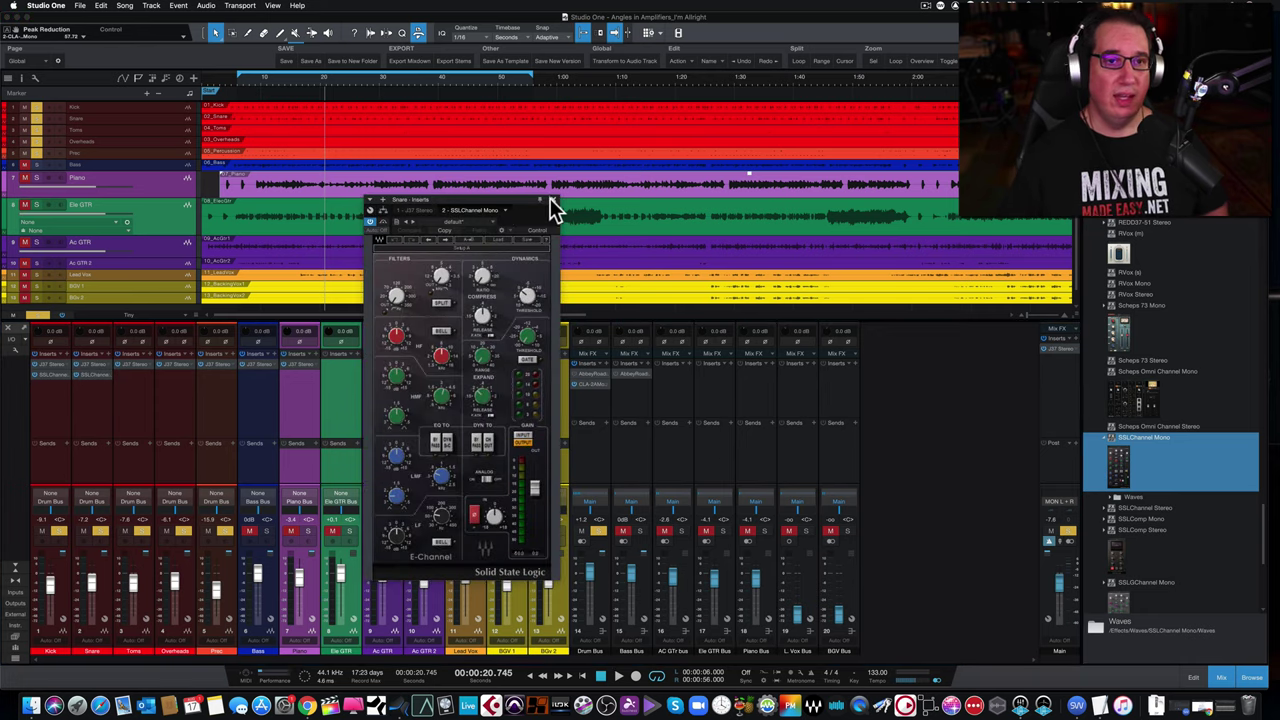
{"action": "left_click", "coordinate": [550, 199]}
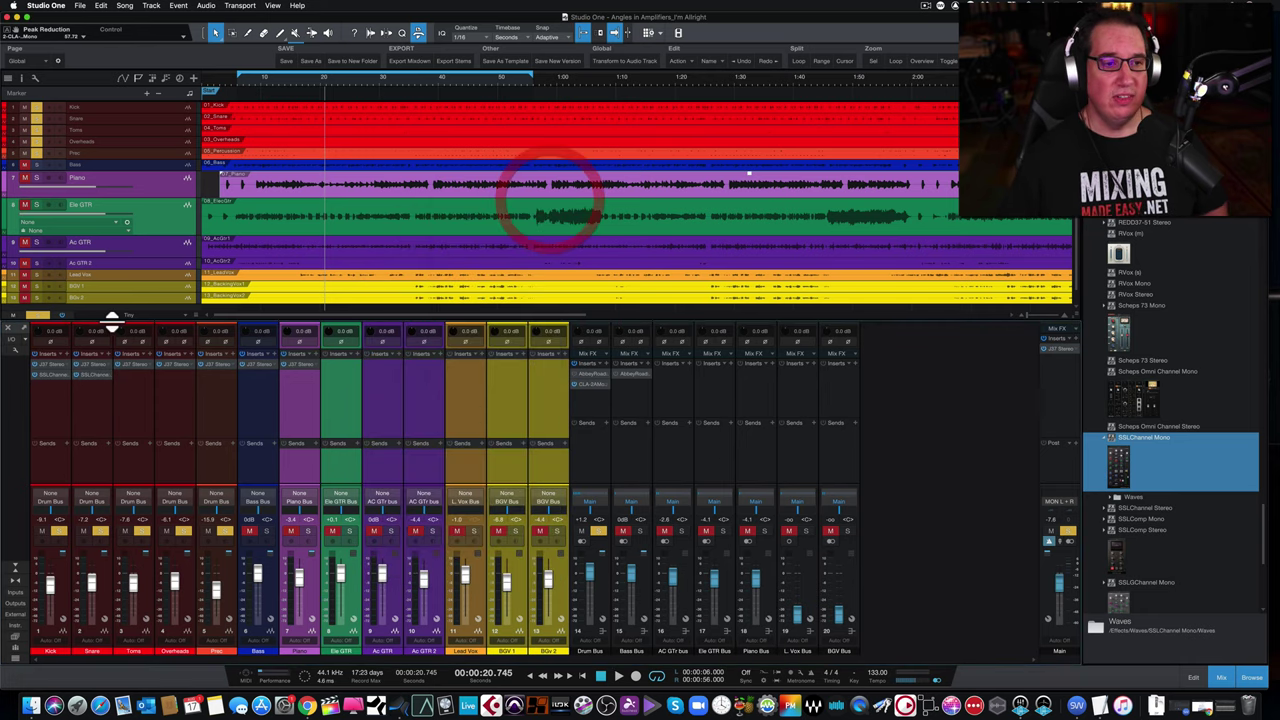
{"action": "left_click", "coordinate": [121, 396]}
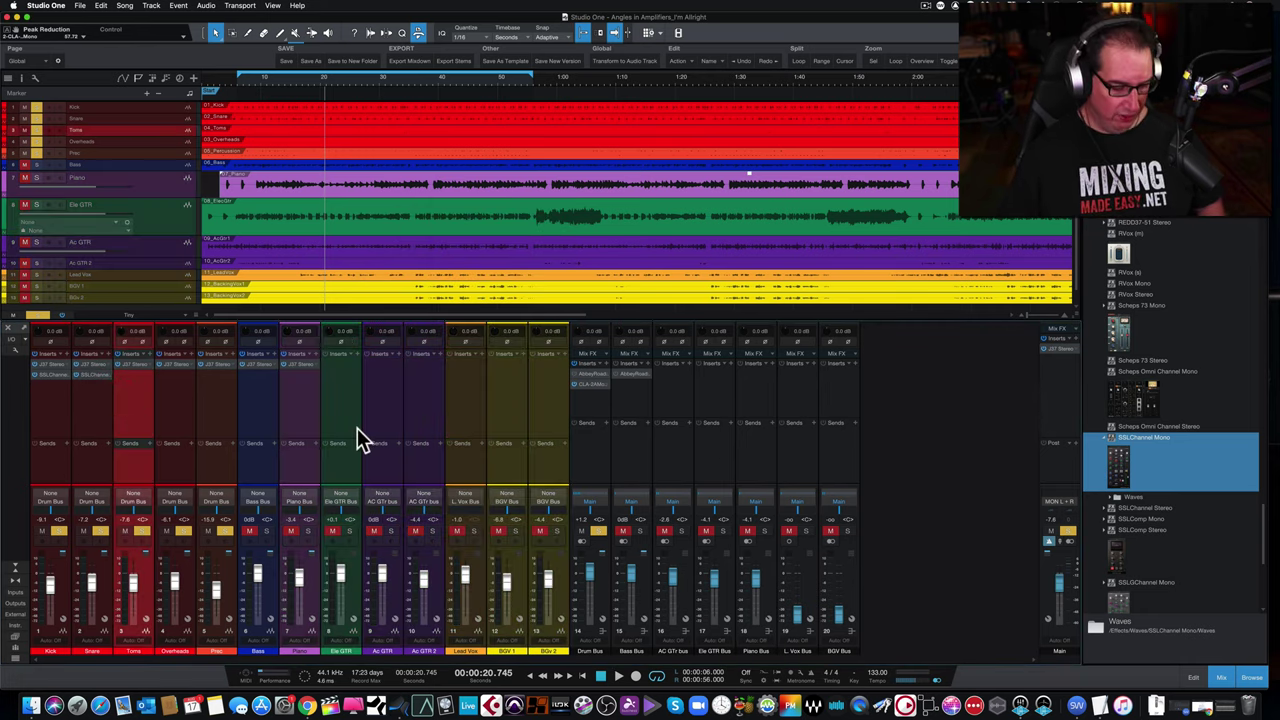
{"action": "left_click", "coordinate": [553, 421], "text": "shift"}
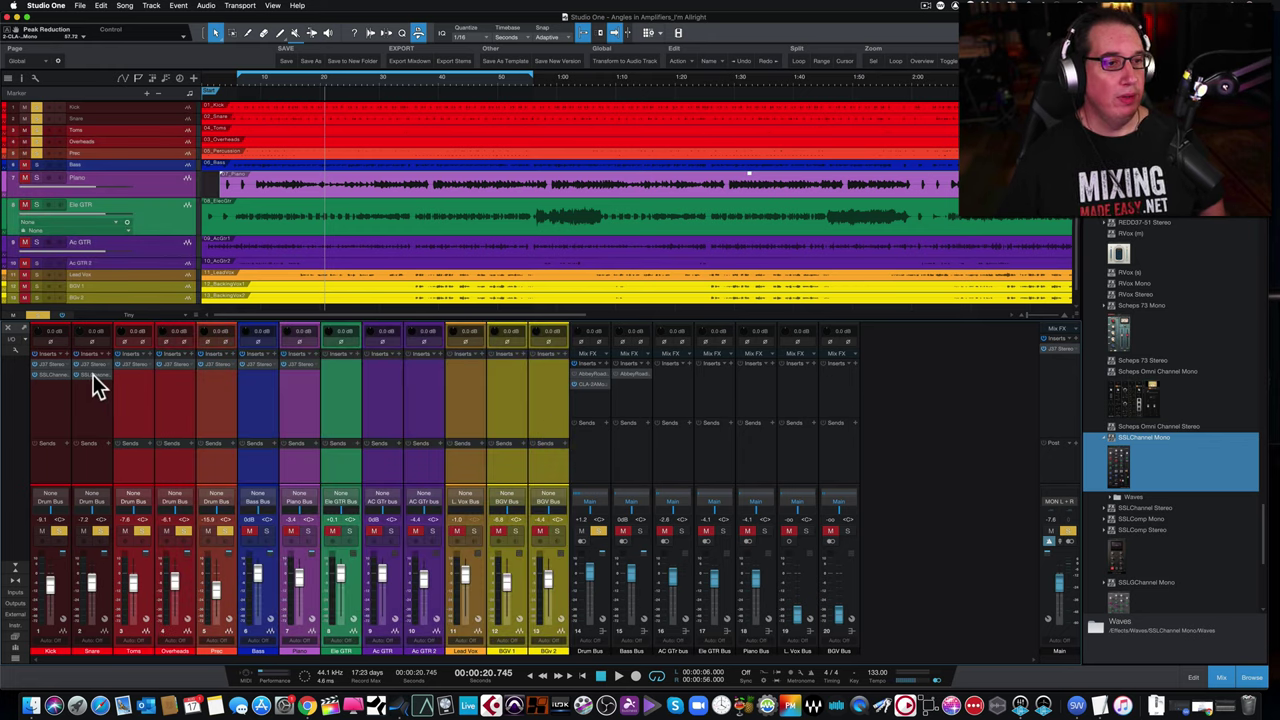
{"action": "left_click_drag", "start_coordinate": [95, 374], "coordinate": [124, 376]}
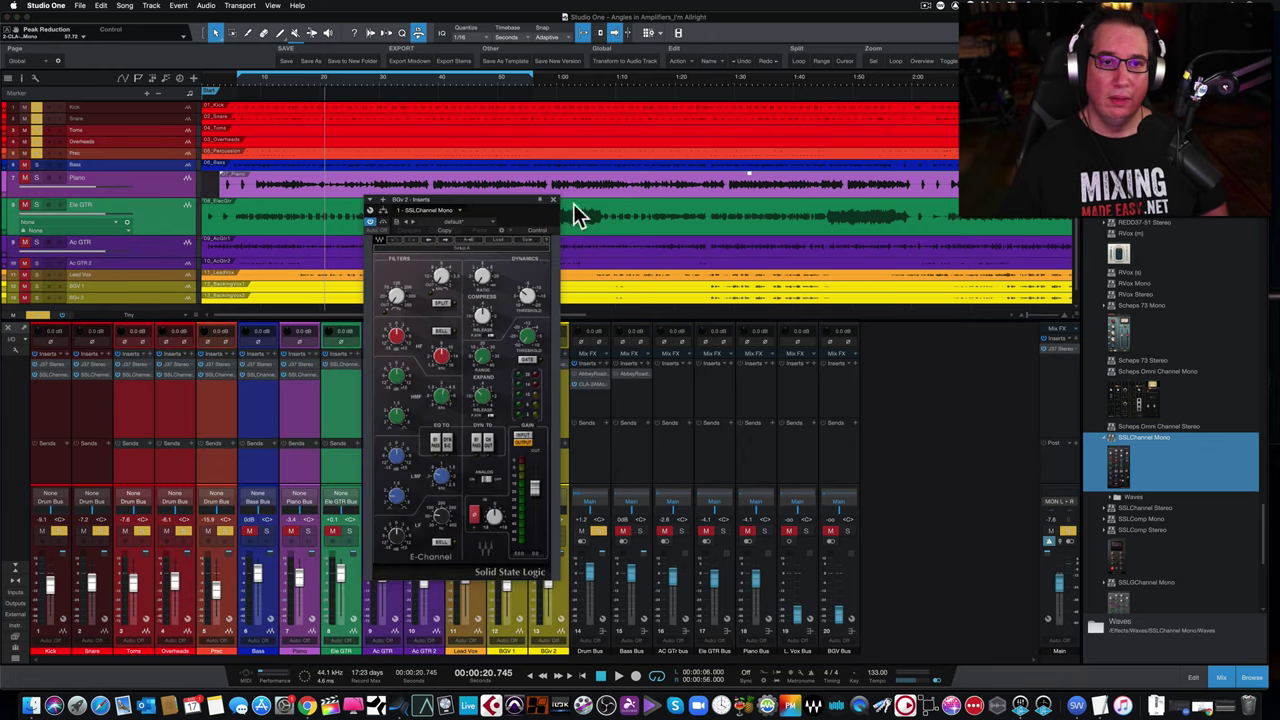
{"action": "left_click", "coordinate": [555, 199]}
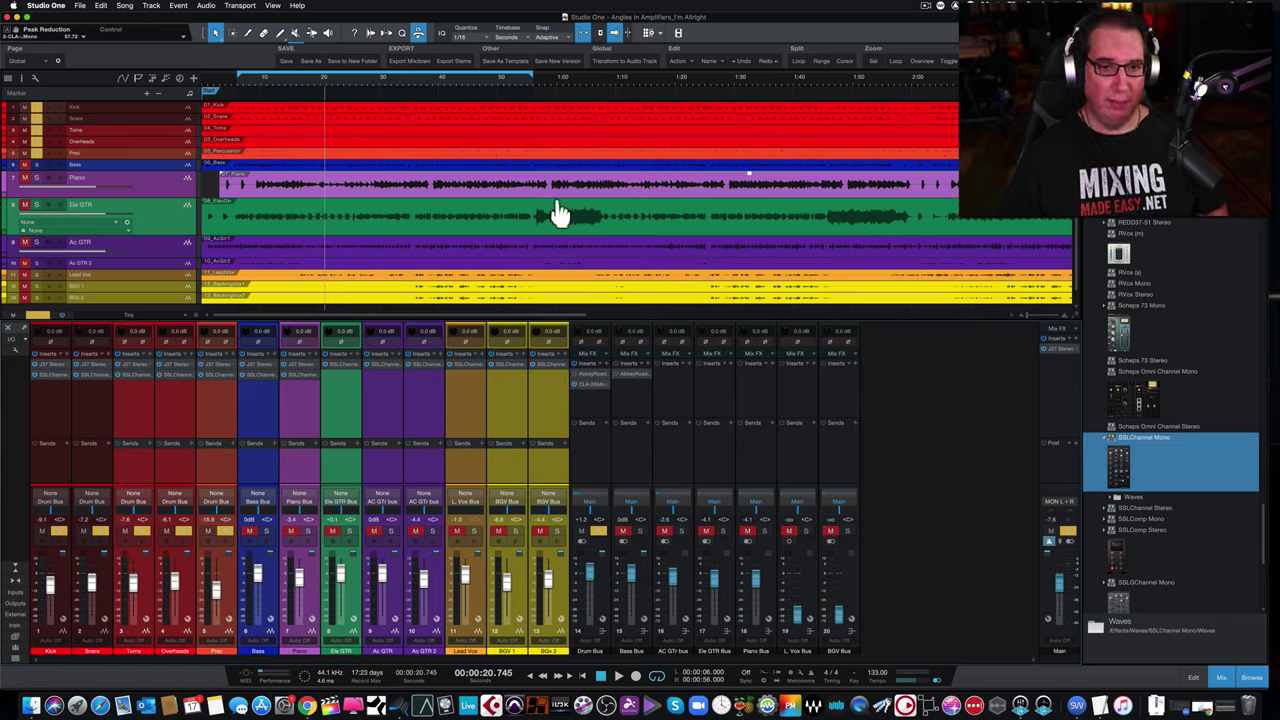
Inspect the Piano SSLChannel and Overheads J37 windows, then close both.
{"action": "double_click", "coordinate": [300, 376]}
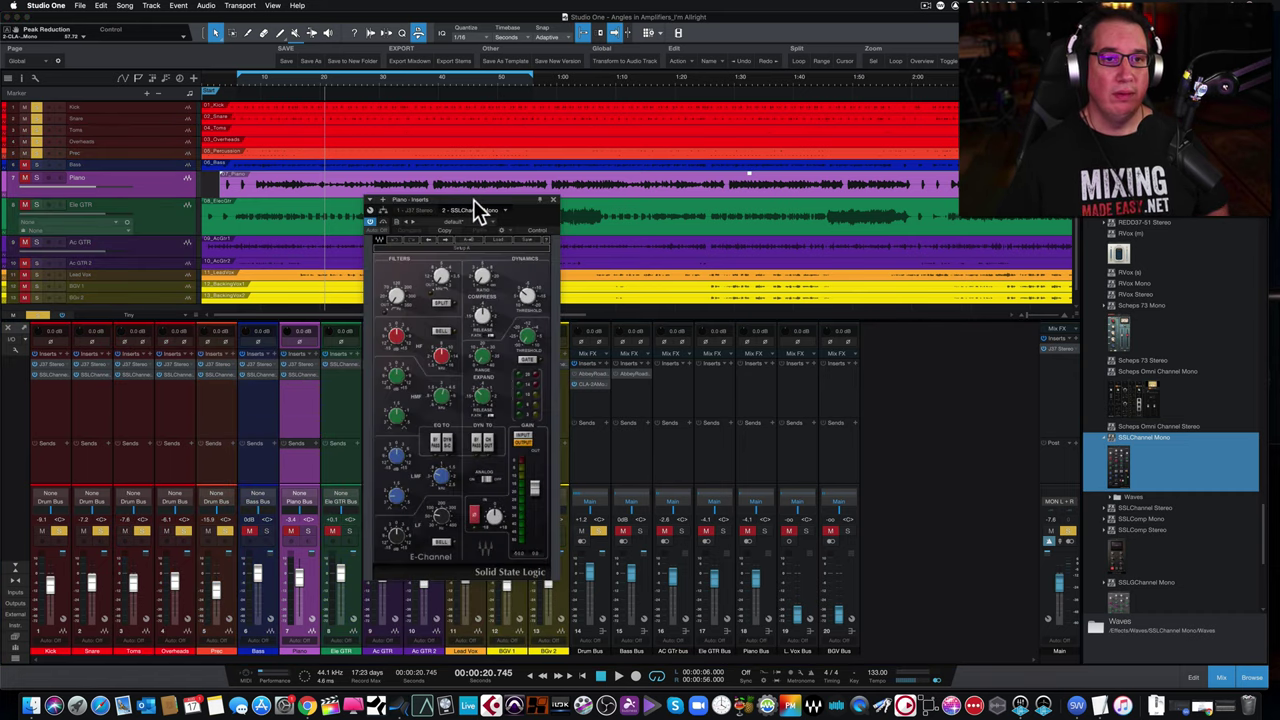
{"action": "left_click_drag", "start_coordinate": [473, 200], "coordinate": [501, 150]}
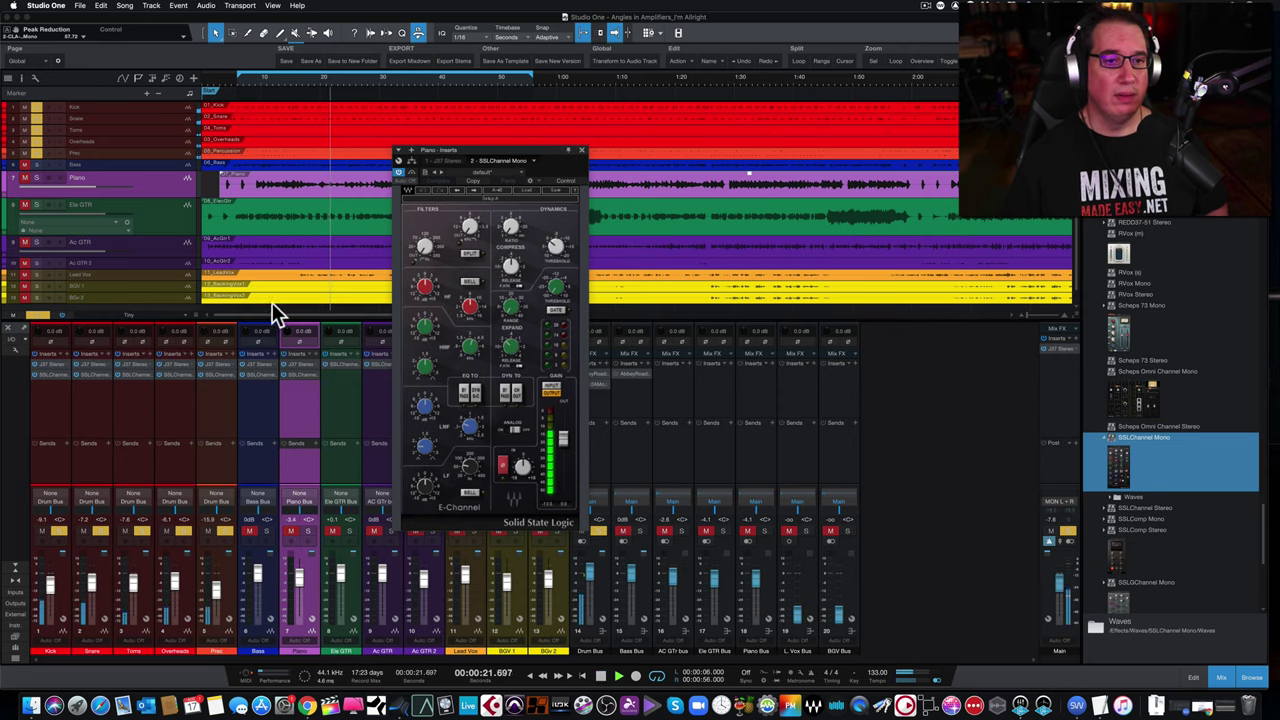
{"action": "left_click_drag", "start_coordinate": [477, 150], "coordinate": [743, 152]}
{"action": "left_click", "coordinate": [838, 155]}
{"action": "left_click", "coordinate": [168, 363]}
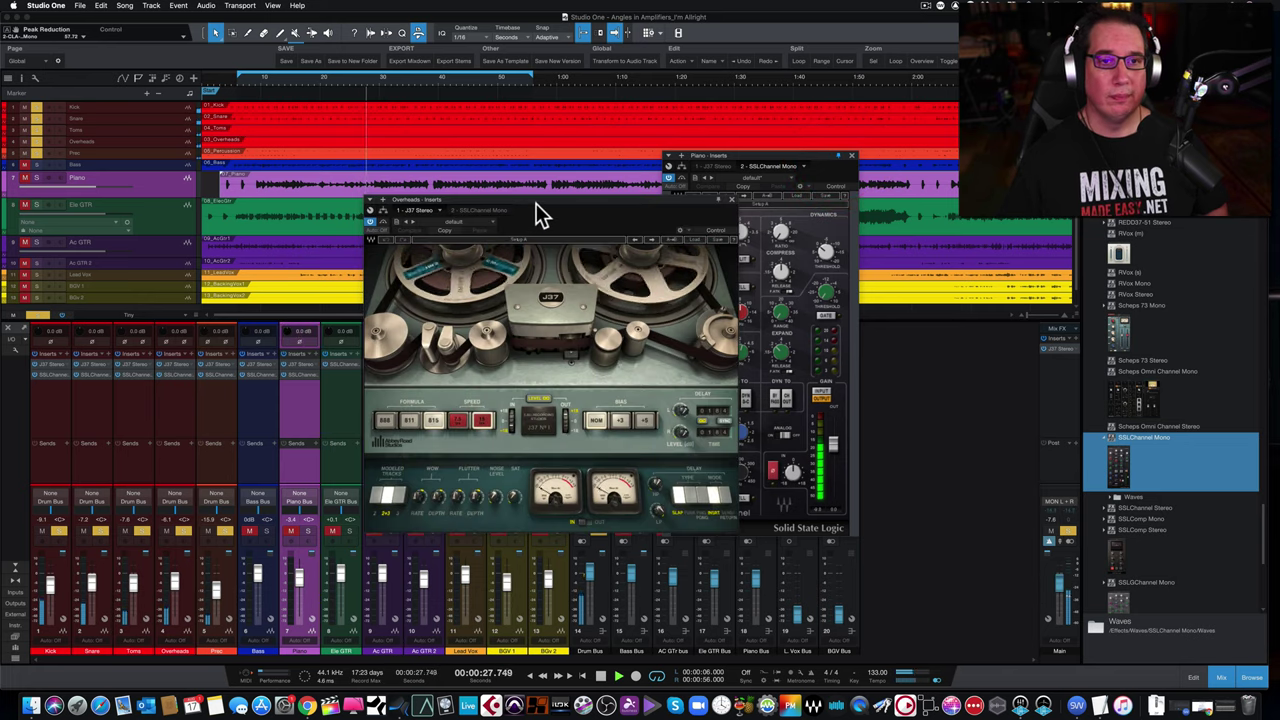
{"action": "left_click_drag", "start_coordinate": [536, 203], "coordinate": [416, 181]}
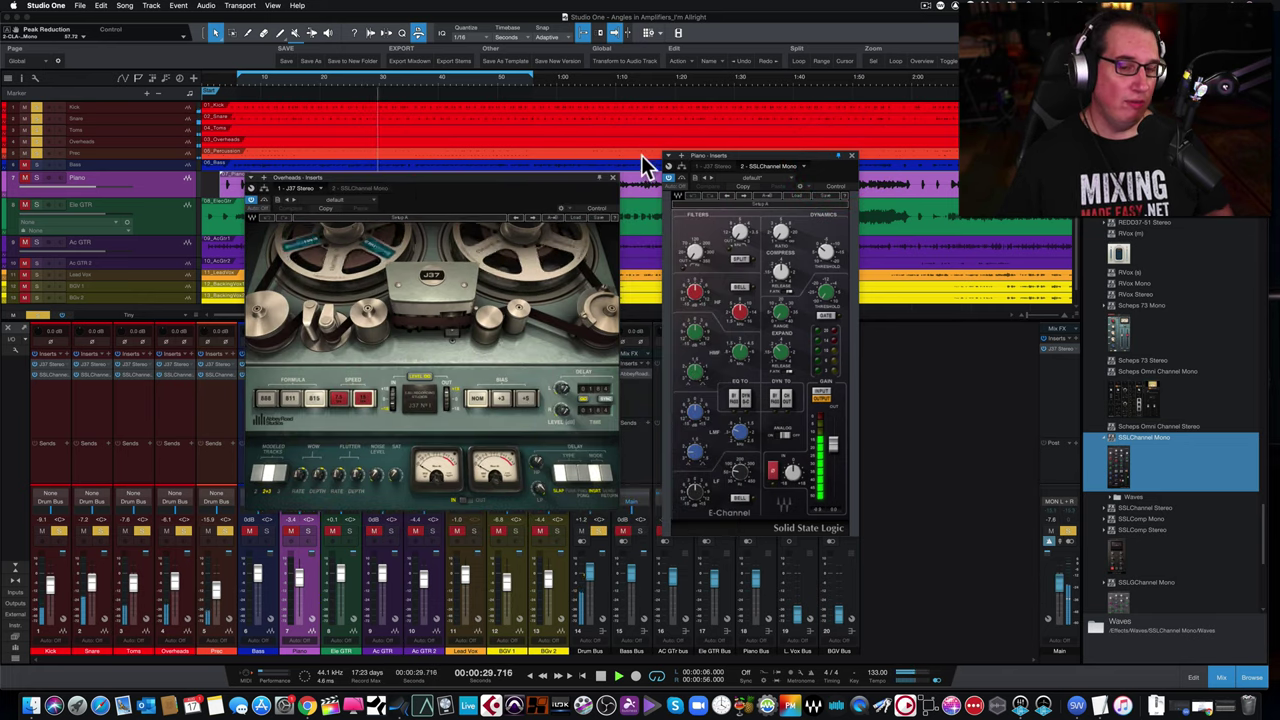
{"action": "left_click", "coordinate": [612, 177]}
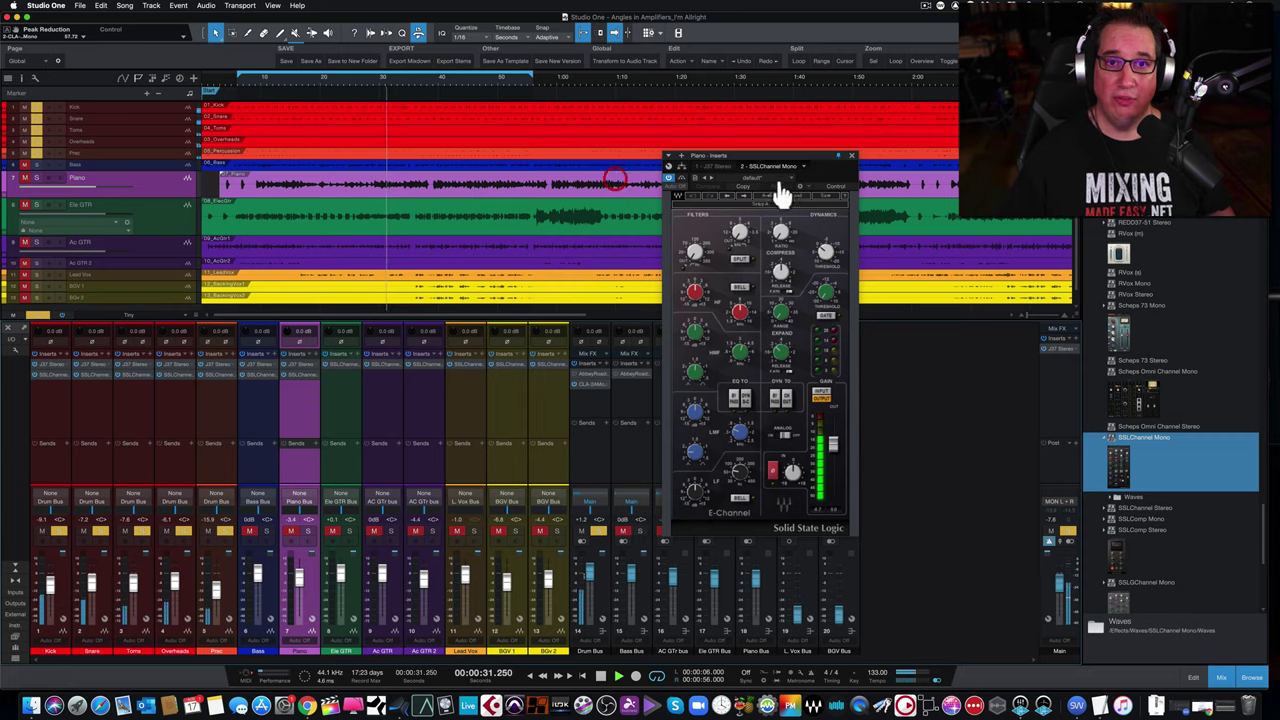
{"action": "left_click", "coordinate": [852, 156]}
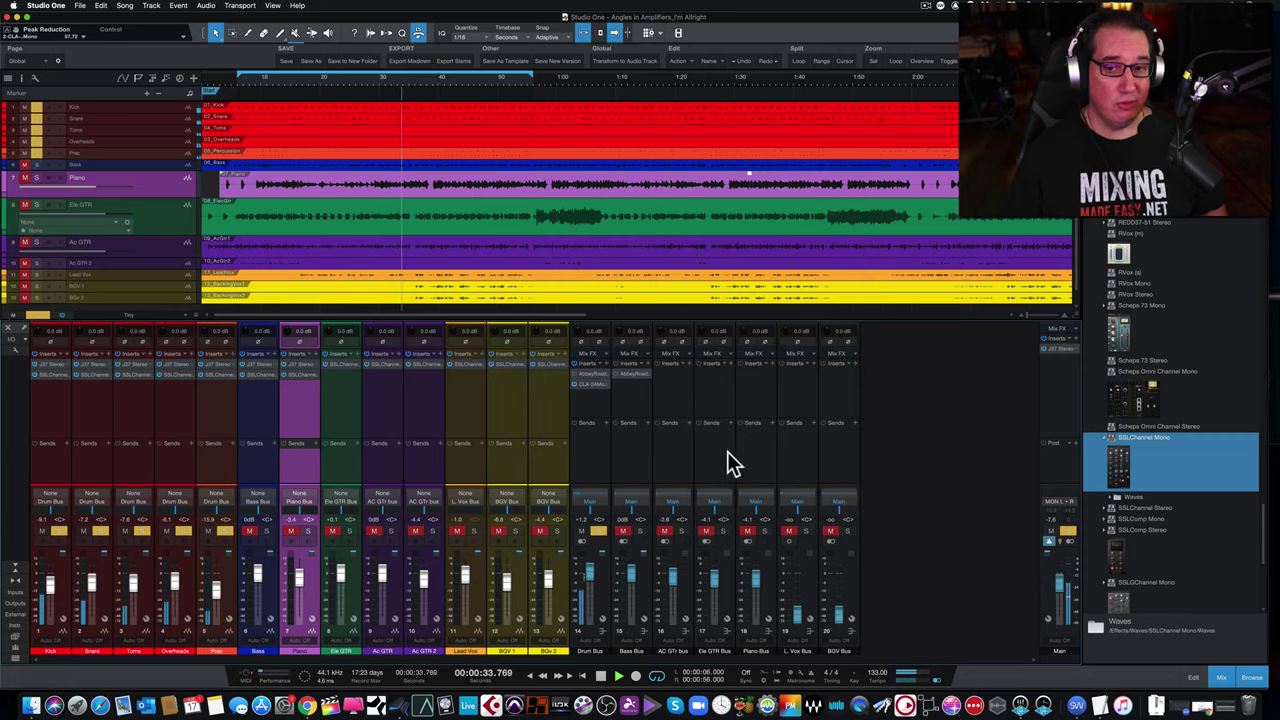
Pick TG12345 Mono in the browser and add it to the Kick channel.
{"action": "scroll", "coordinate": [1122, 500], "scroll_direction": "down", "scroll_amount": 3}
{"action": "scroll", "coordinate": [1122, 500], "scroll_direction": "down", "scroll_amount": 2}
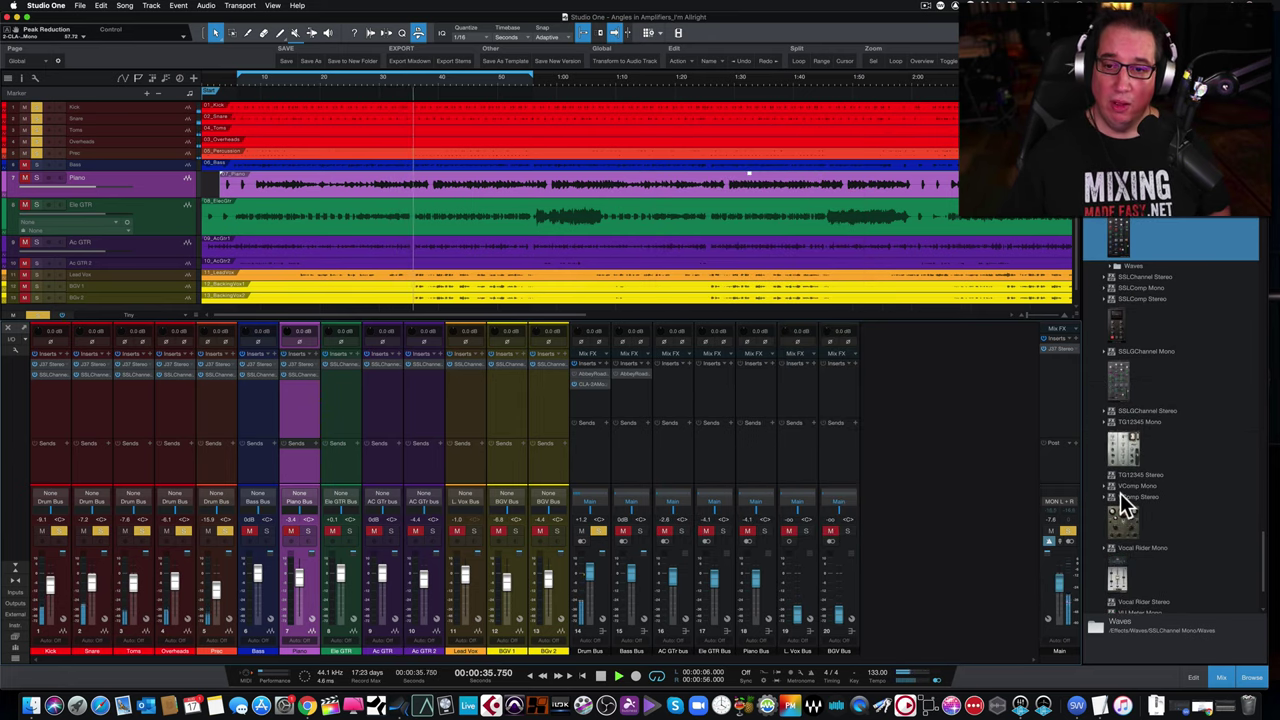
{"action": "left_click", "coordinate": [1125, 447]}
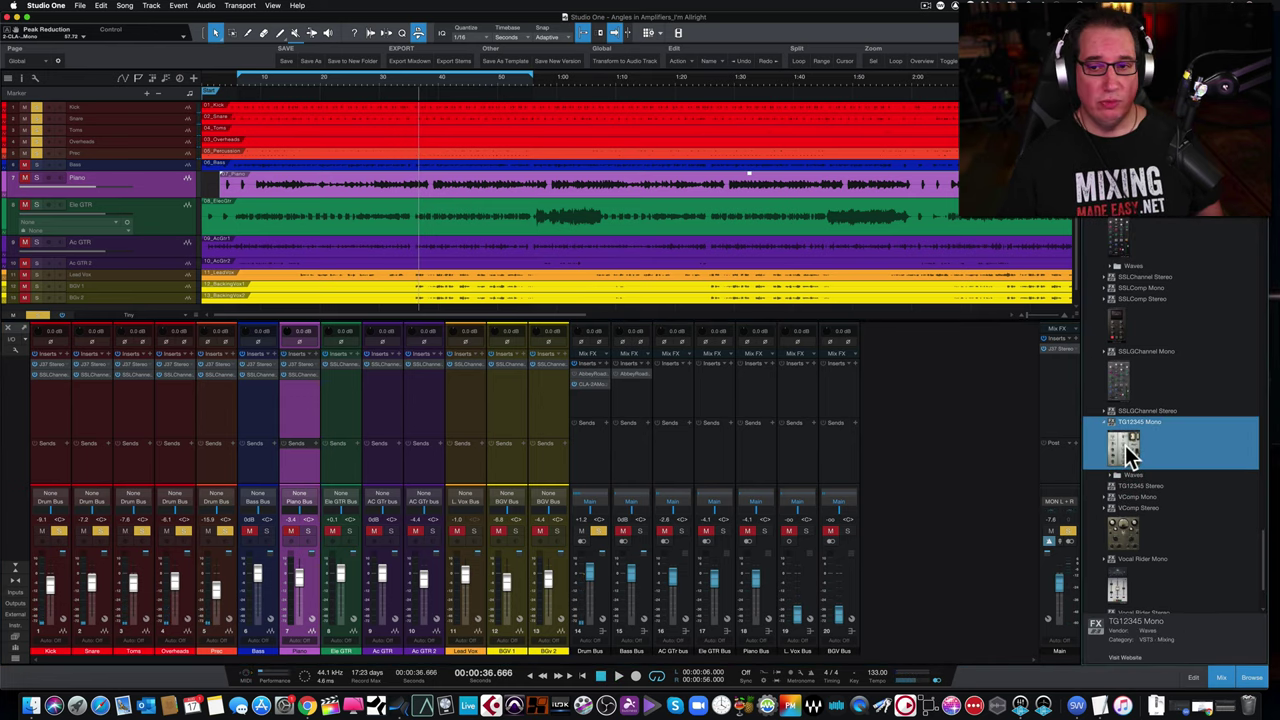
{"action": "left_click_drag", "start_coordinate": [1128, 452], "coordinate": [58, 390]}
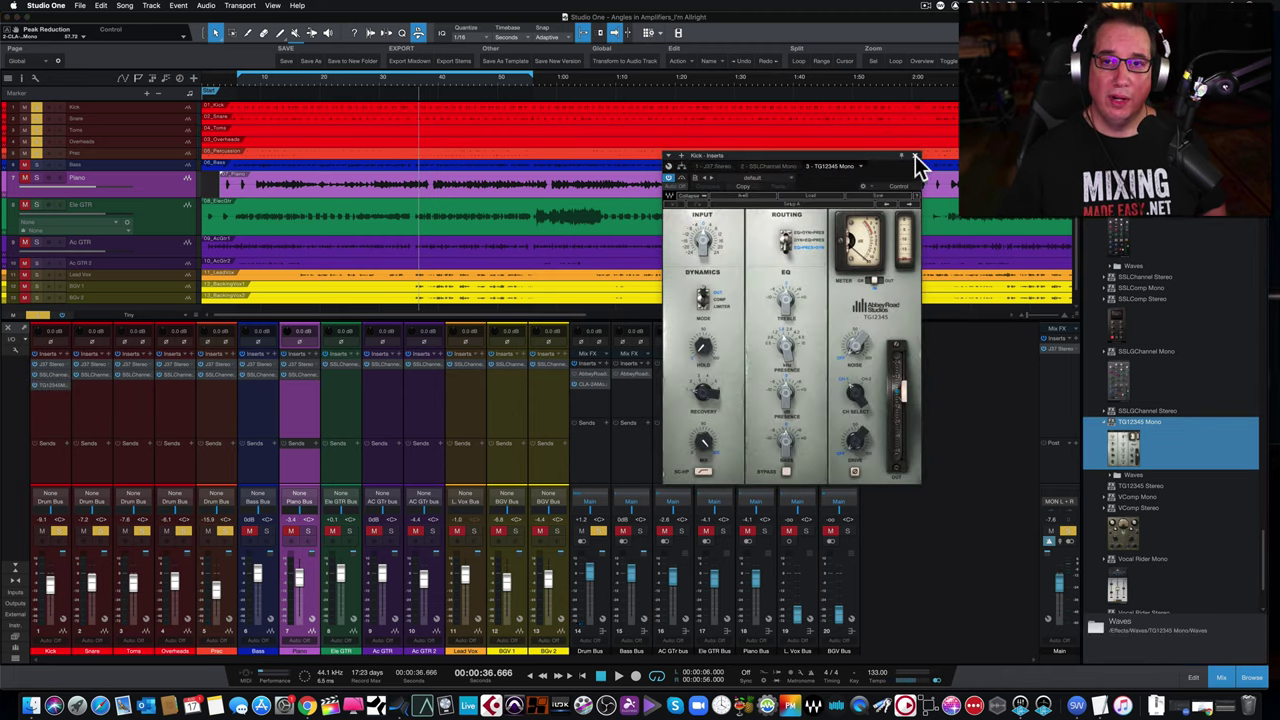
{"action": "left_click", "coordinate": [914, 158]}
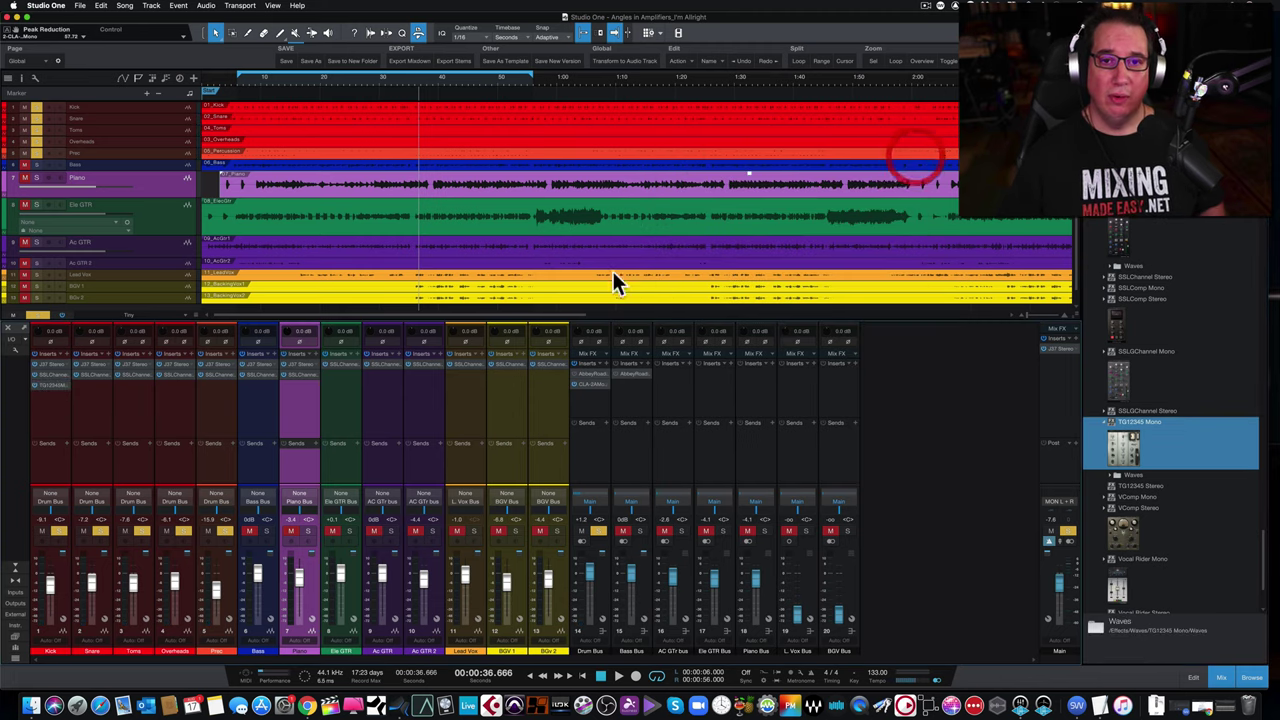
Add TG12345 Mono to Snare and to channels Toms through BGV 2.
{"action": "left_click", "coordinate": [534, 406], "text": "shift"}
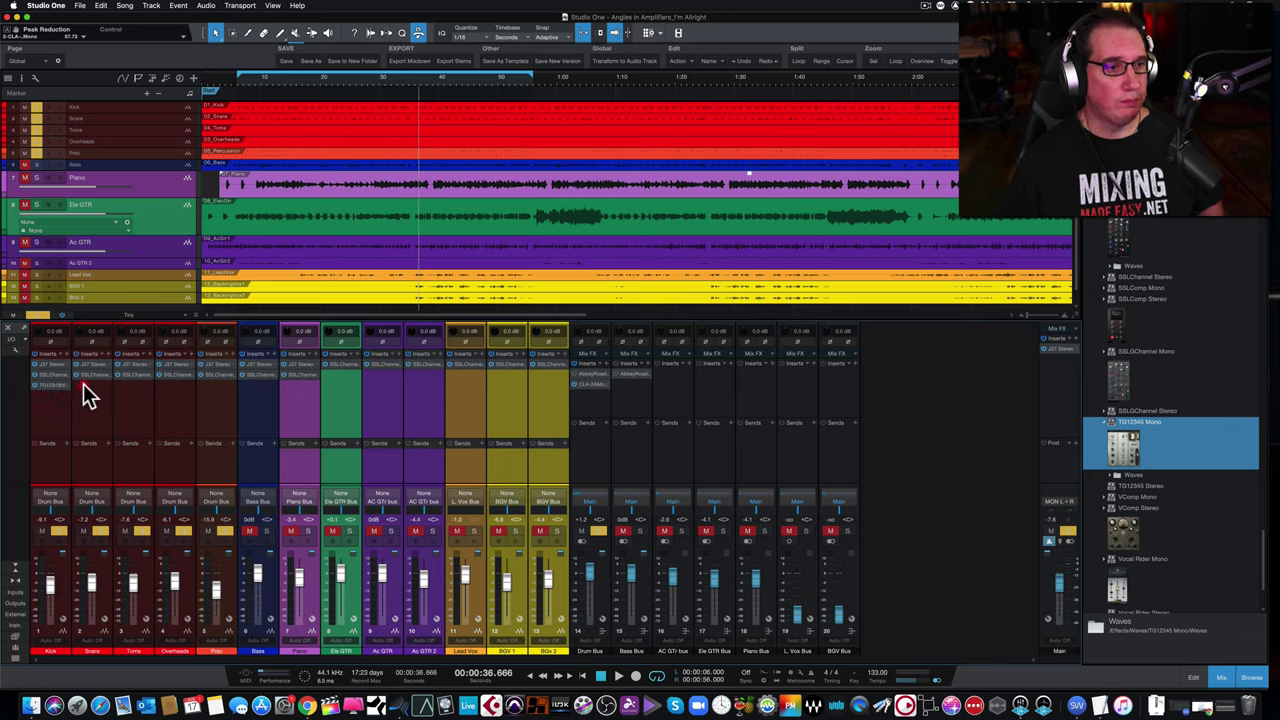
{"action": "left_click_drag", "start_coordinate": [84, 385], "coordinate": [86, 386]}
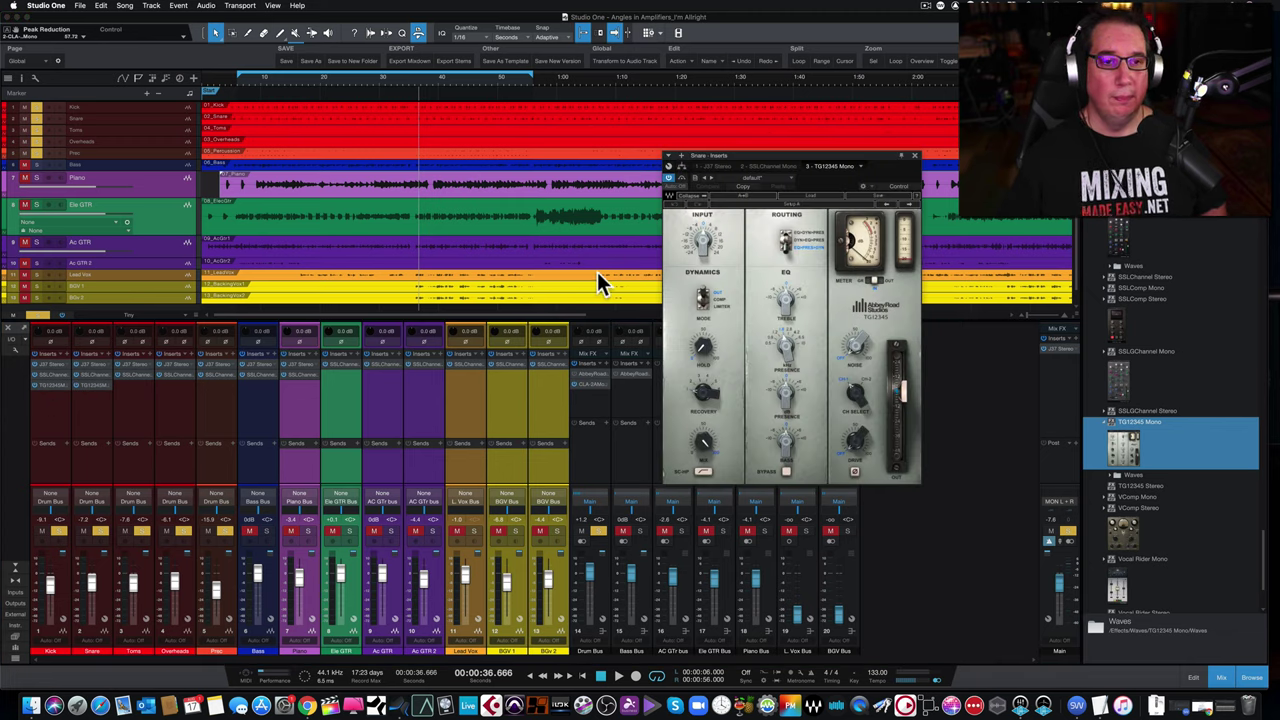
{"action": "left_click", "coordinate": [140, 400]}
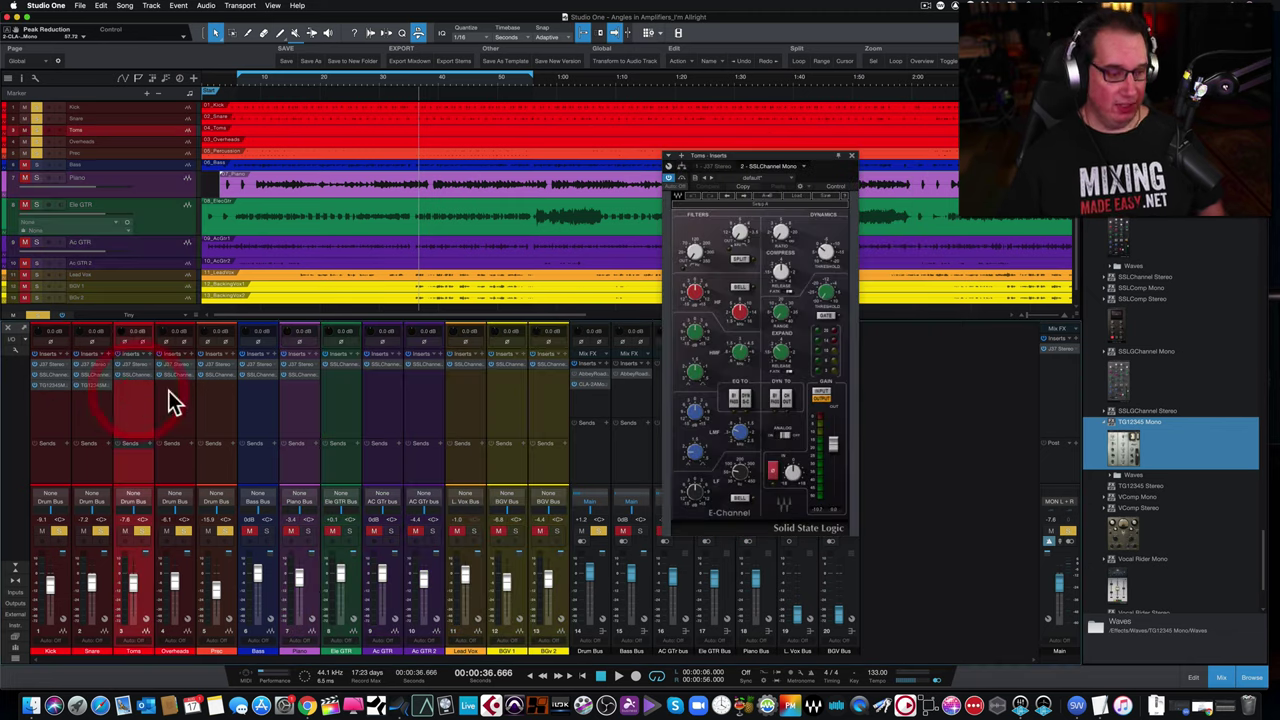
{"action": "left_click", "coordinate": [546, 400], "text": "shift"}
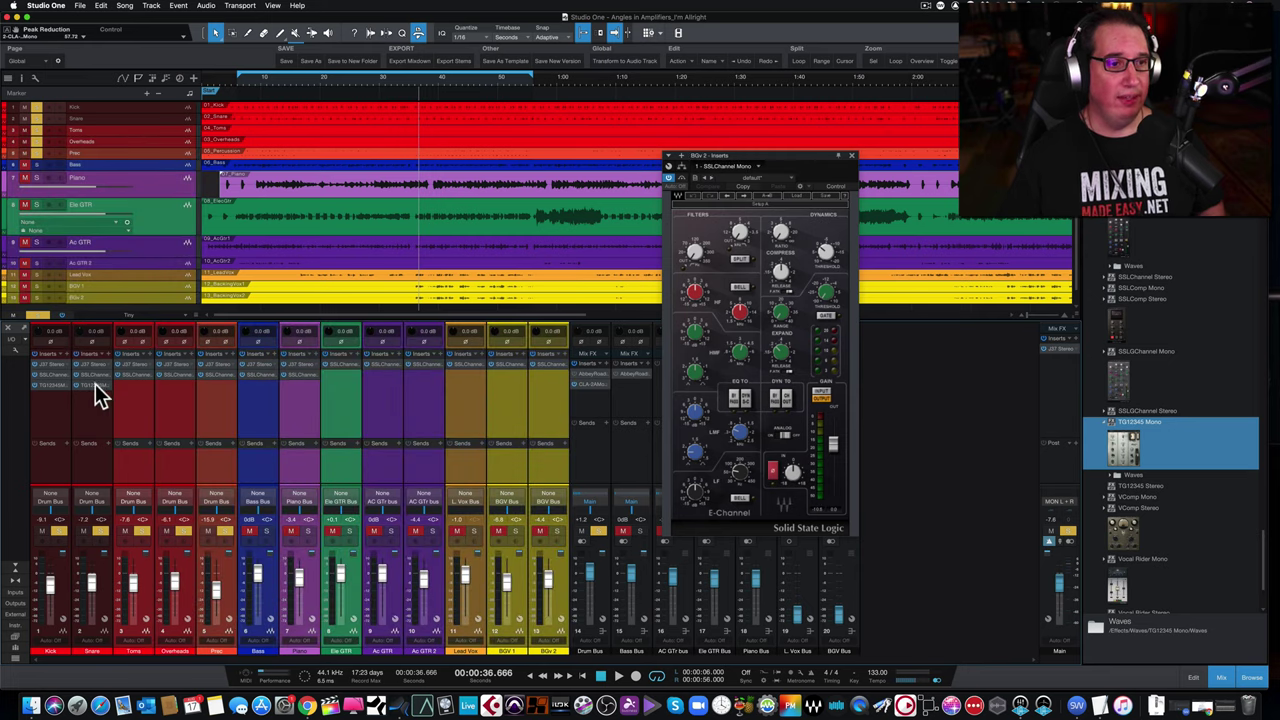
{"action": "left_click_drag", "start_coordinate": [123, 386], "coordinate": [124, 387]}
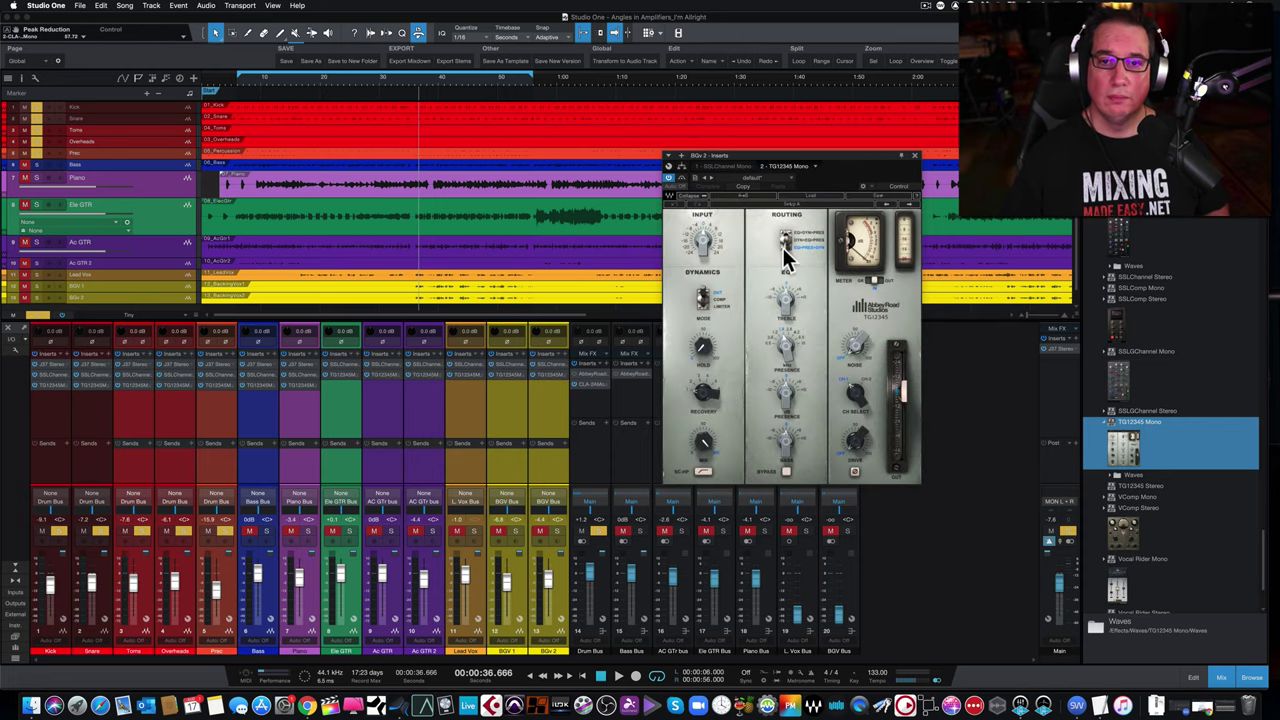
Open the Bass channel's TG12345 window and briefly view the Performance Monitor.
{"action": "left_click", "coordinate": [915, 156]}
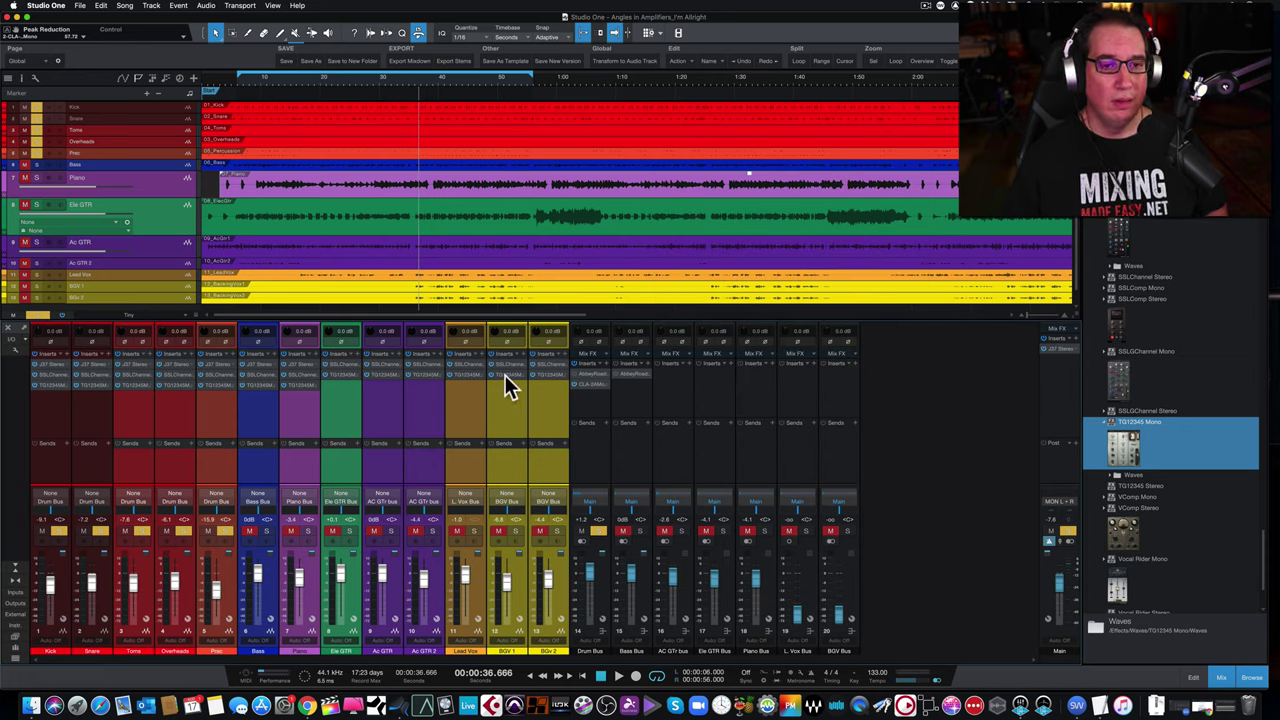
{"action": "left_click", "coordinate": [254, 389]}
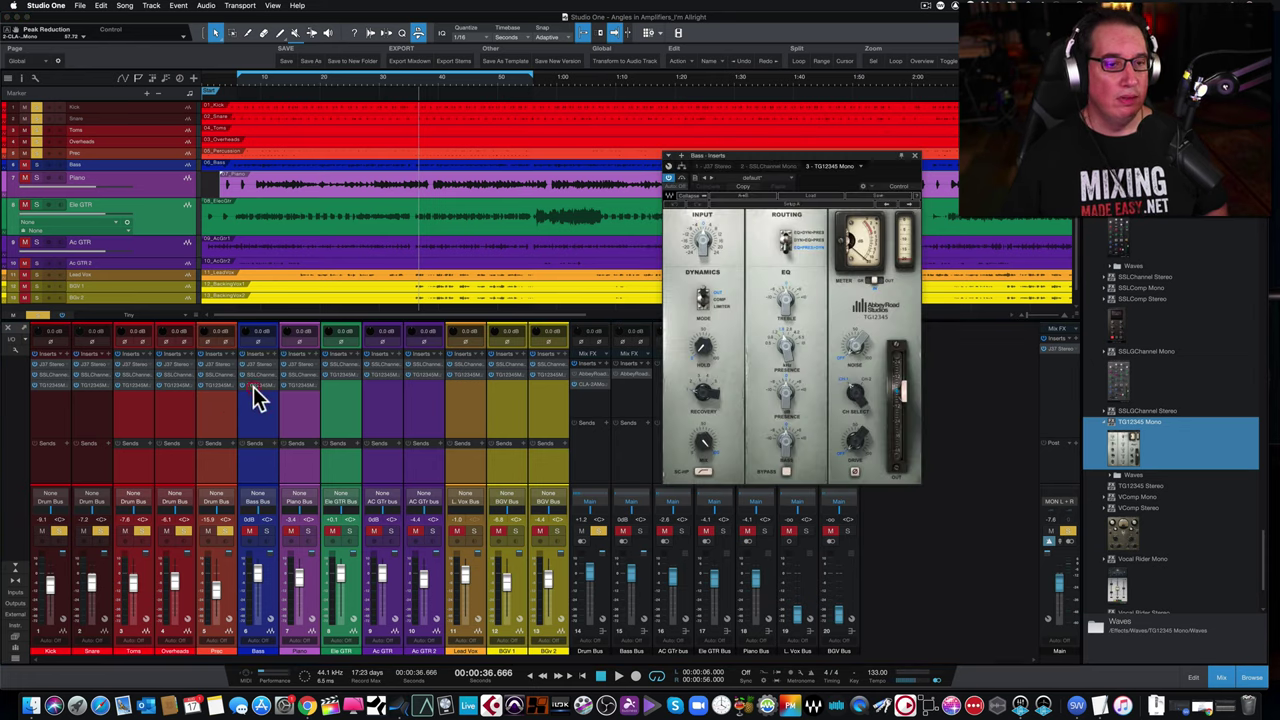
{"action": "left_click", "coordinate": [272, 6]}
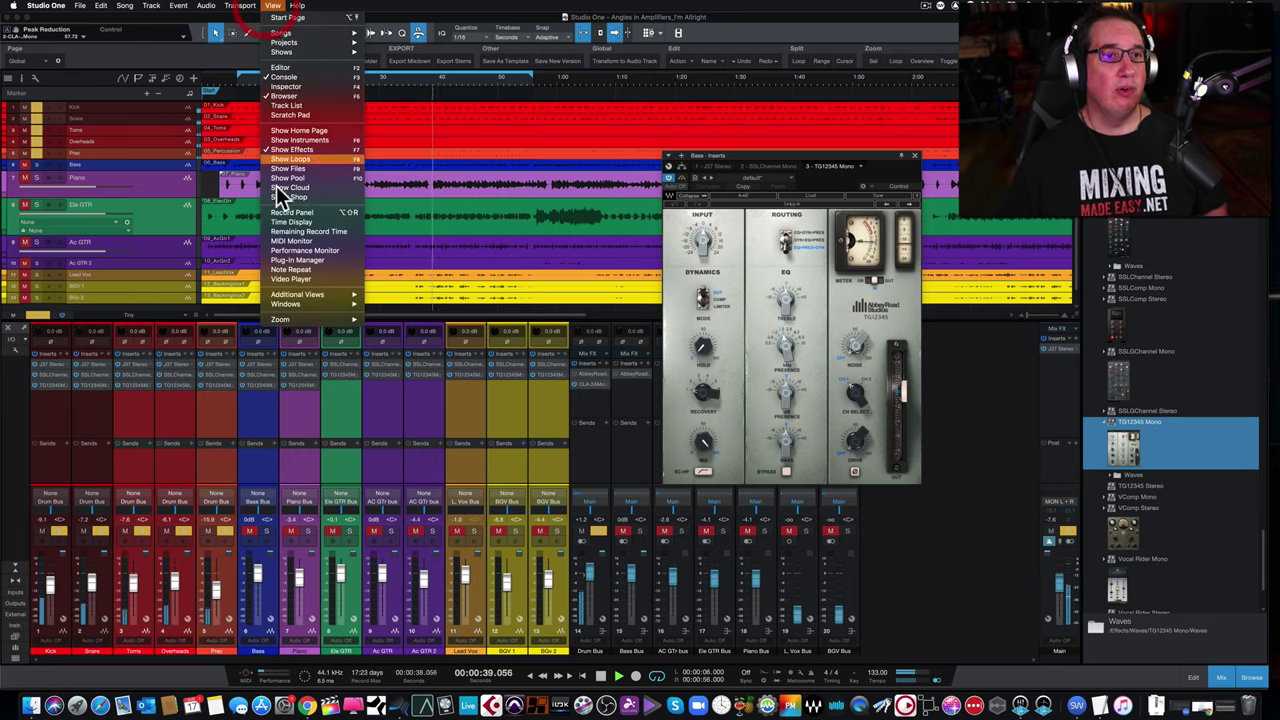
{"action": "left_click", "coordinate": [283, 250]}
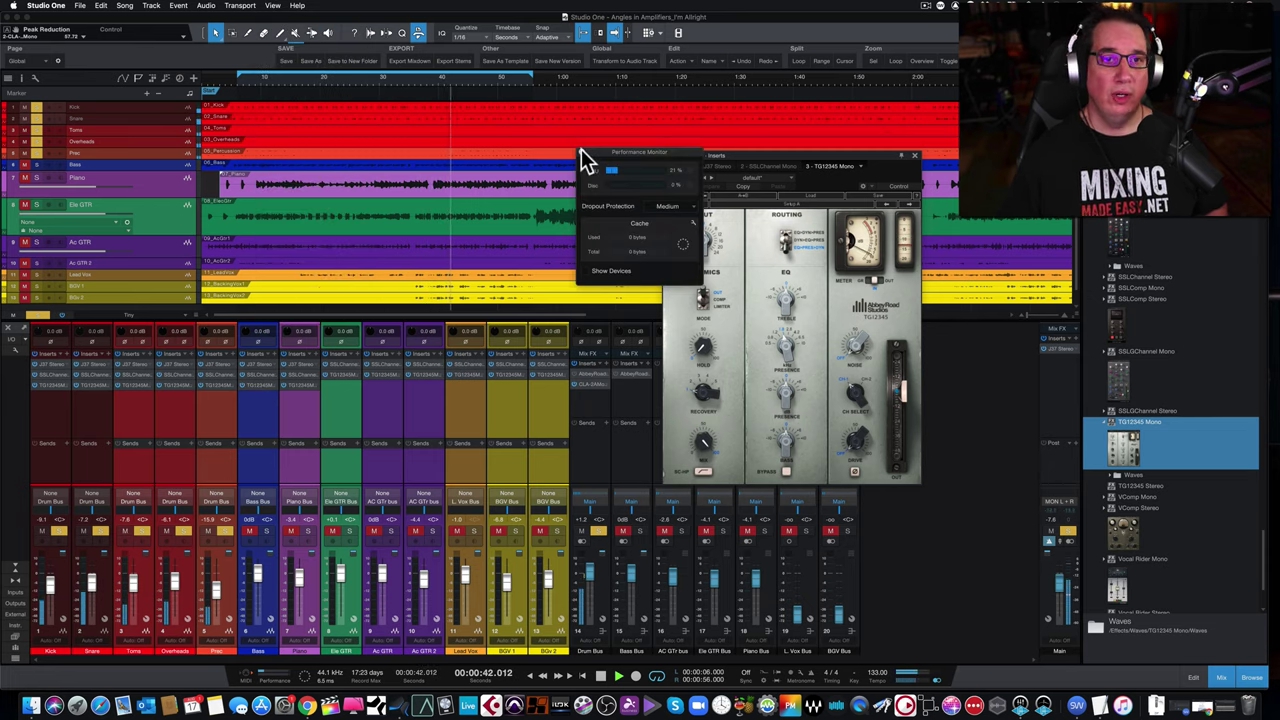
{"action": "left_click", "coordinate": [581, 151]}
{"action": "left_click_drag", "start_coordinate": [751, 155], "coordinate": [555, 201]}
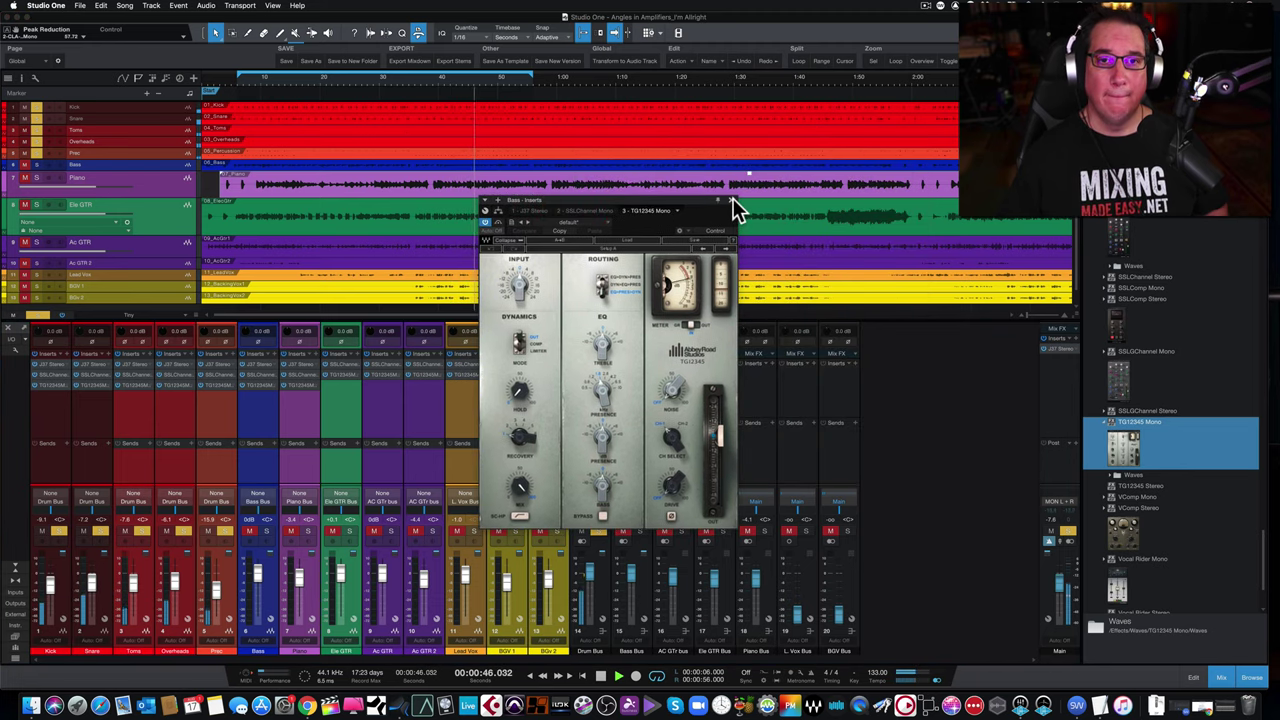
Clear every insert from channels Kick through AC GTR bus with Remove All.
{"action": "left_click", "coordinate": [732, 200]}
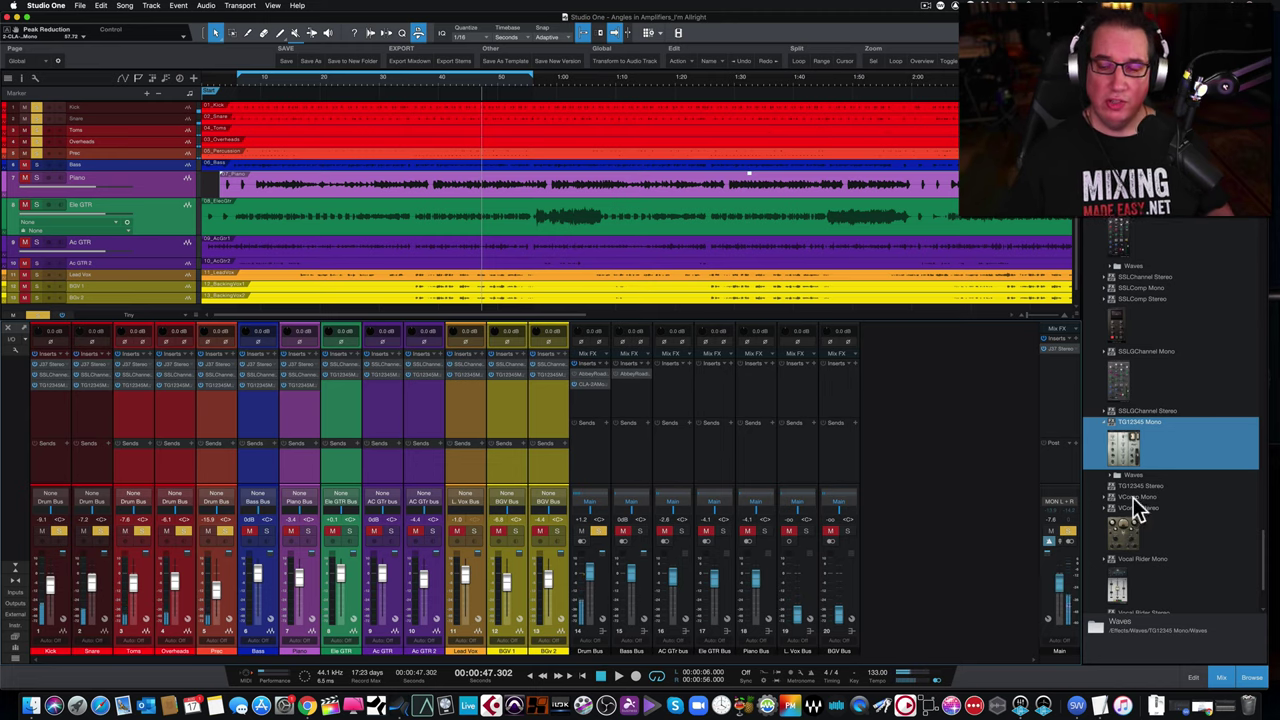
{"action": "scroll", "coordinate": [1195, 505], "scroll_direction": "down", "scroll_amount": 3}
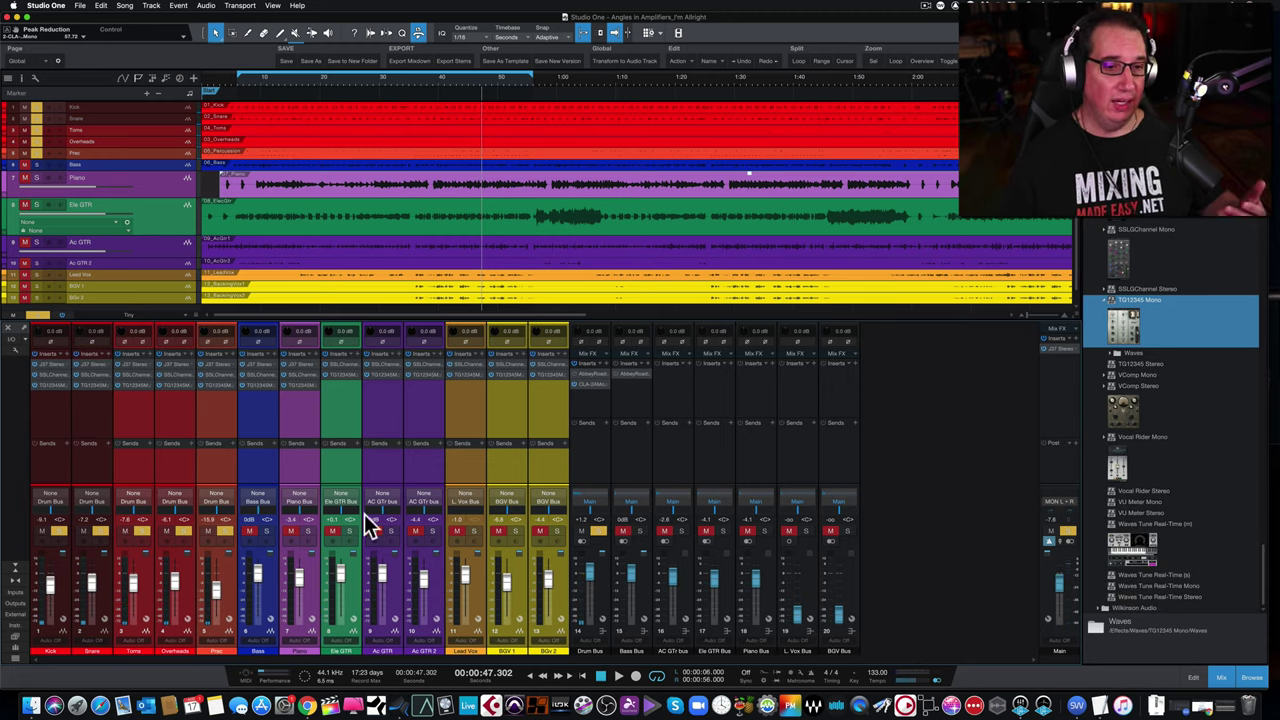
{"action": "left_click", "coordinate": [57, 470]}
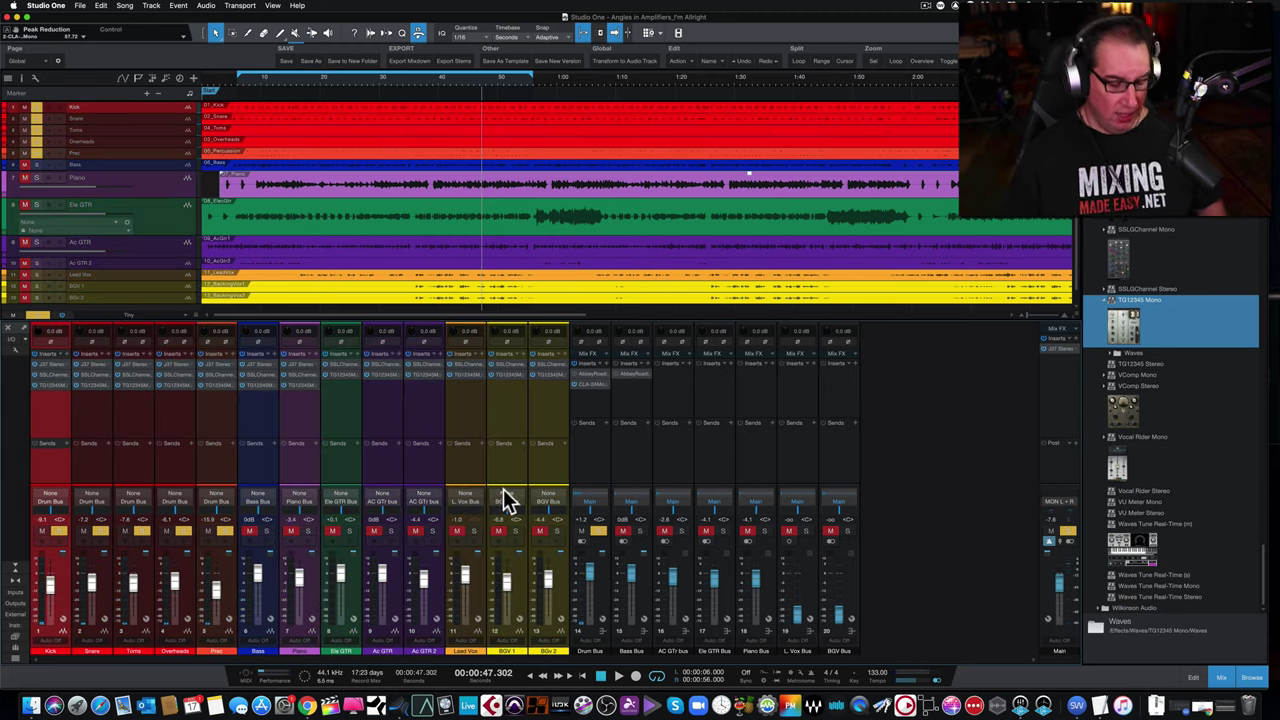
{"action": "left_click", "coordinate": [675, 475], "text": "shift"}
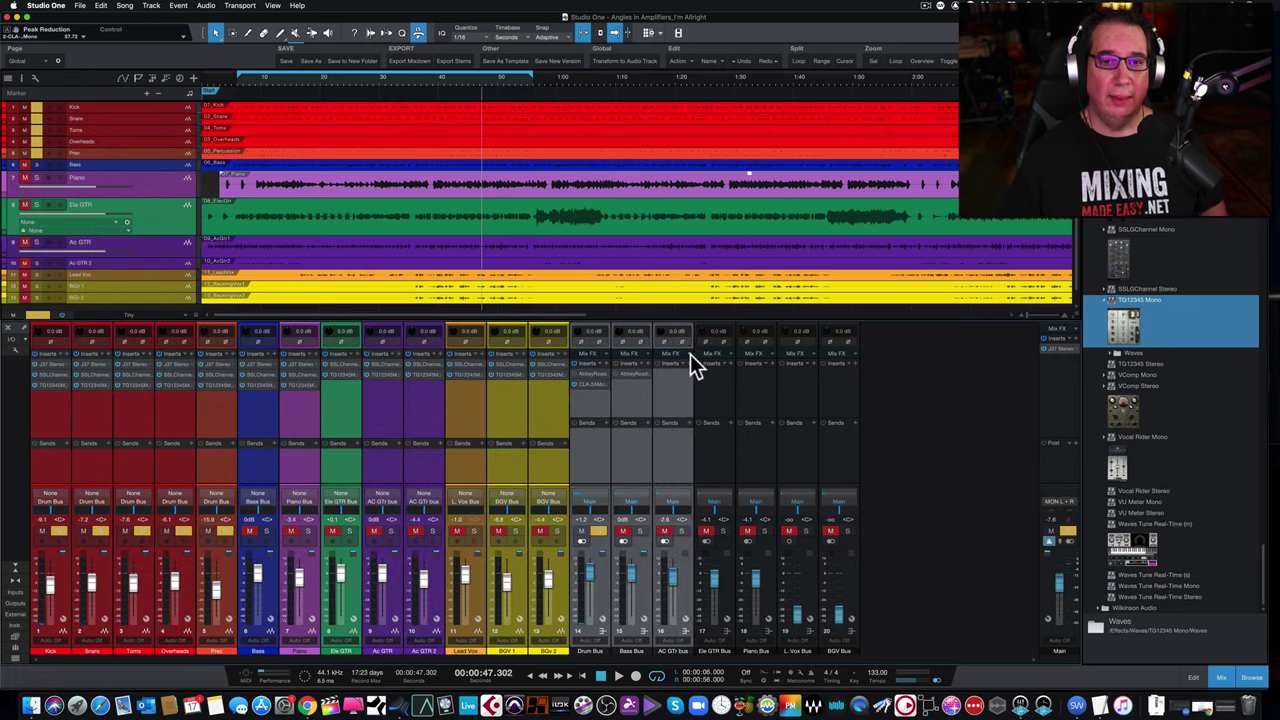
{"action": "left_click", "coordinate": [642, 364]}
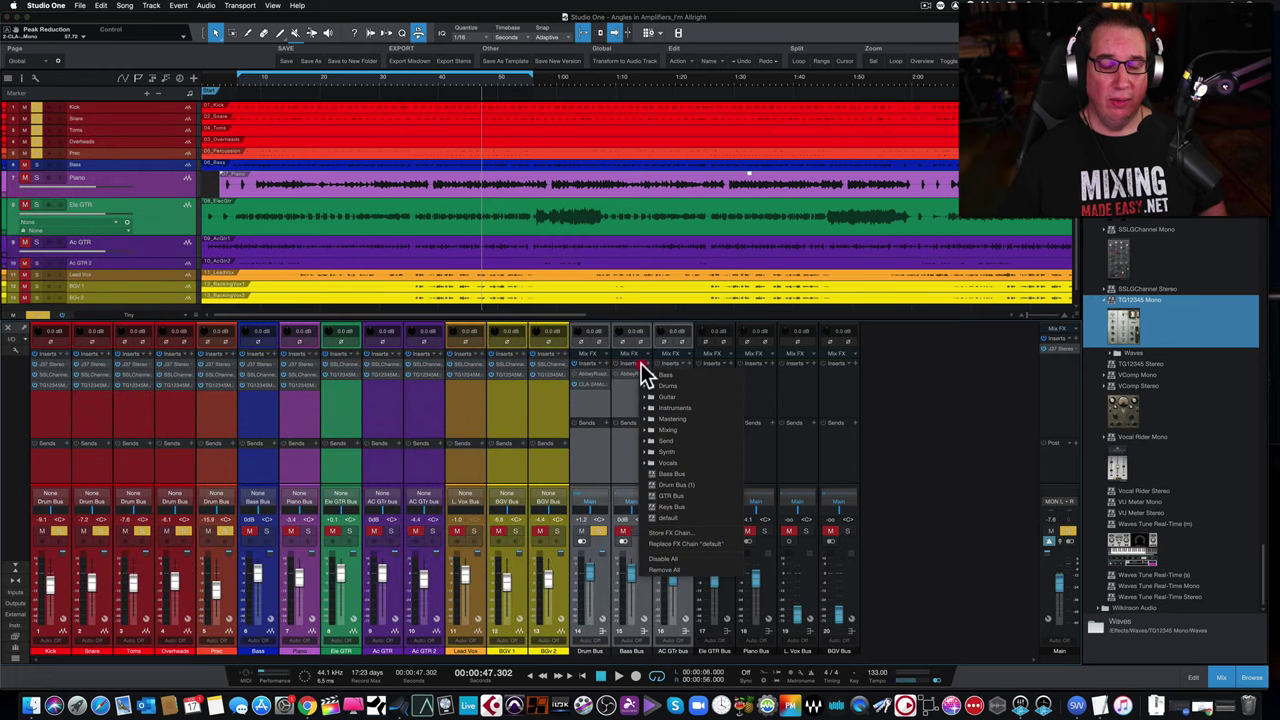
{"action": "left_click", "coordinate": [650, 570]}
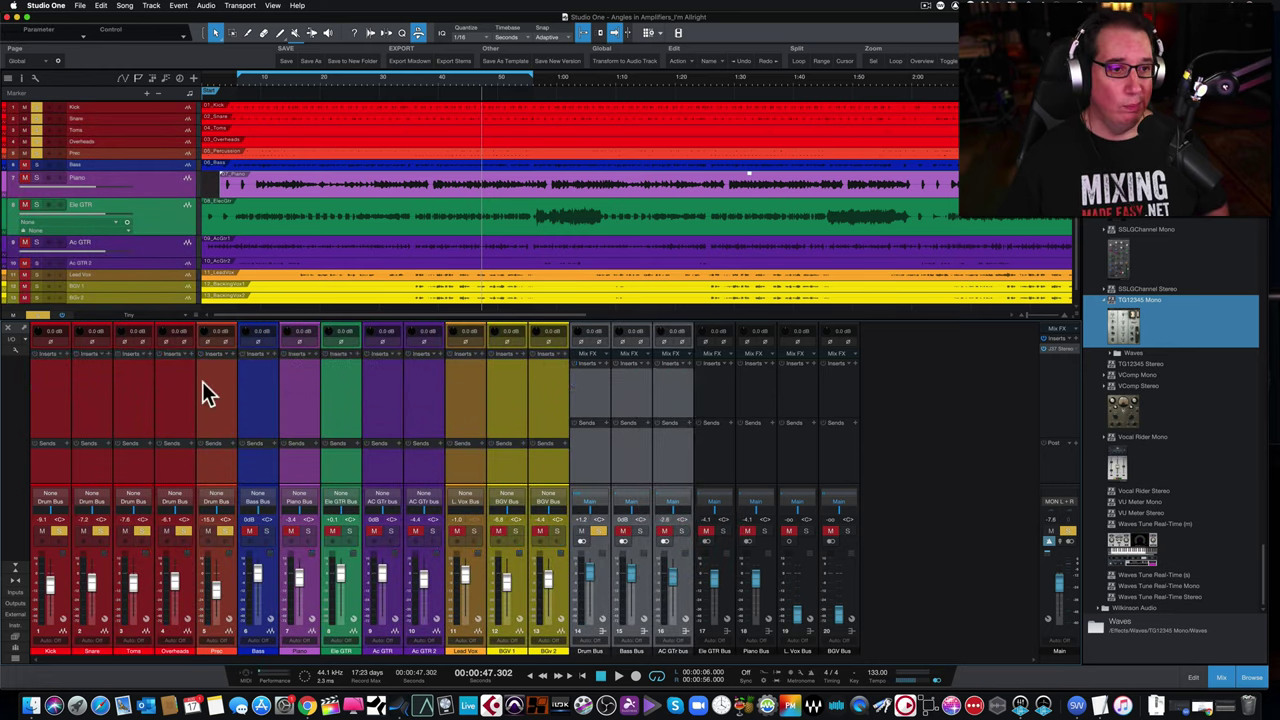
{"action": "left_click", "coordinate": [64, 386]}
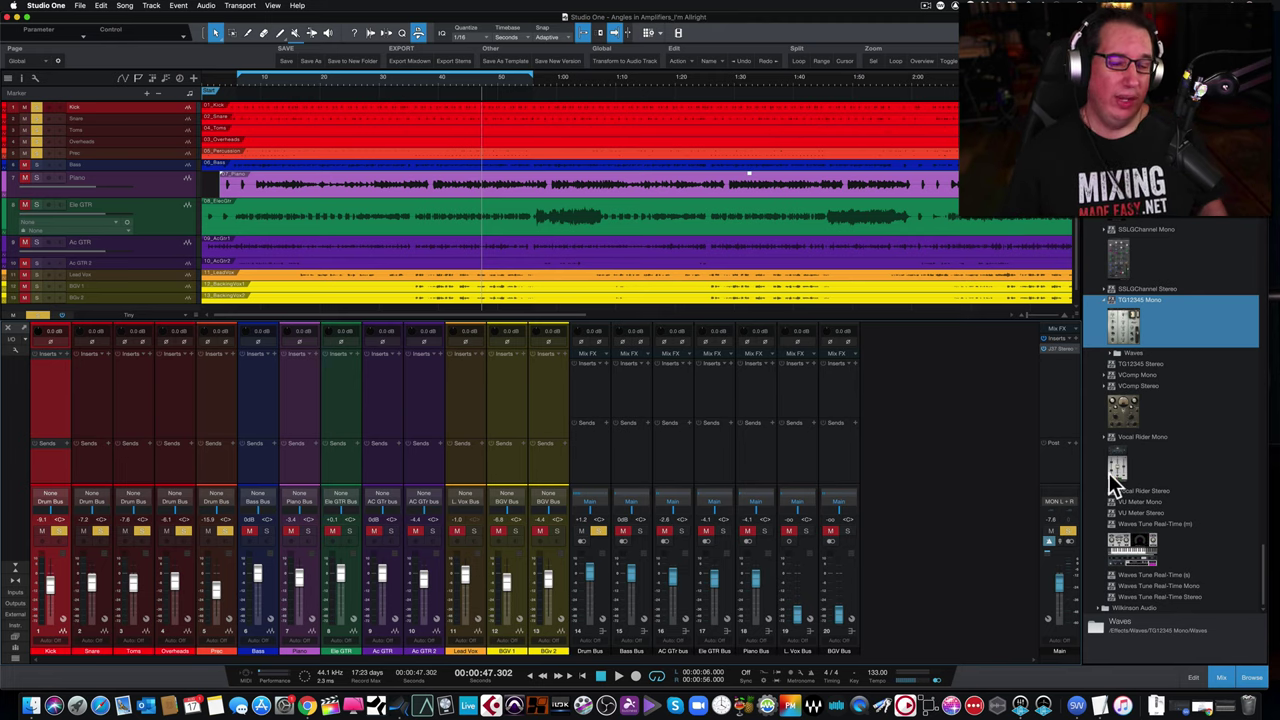
Collapse the Waves folder and expand FabFilter to list Pro-DS, Pro-G, Pro-MB and Pro-Q 2.
{"action": "scroll", "coordinate": [1109, 473], "scroll_direction": "up", "scroll_amount": 5}
{"action": "scroll", "coordinate": [1110, 476], "scroll_direction": "up", "scroll_amount": 10}
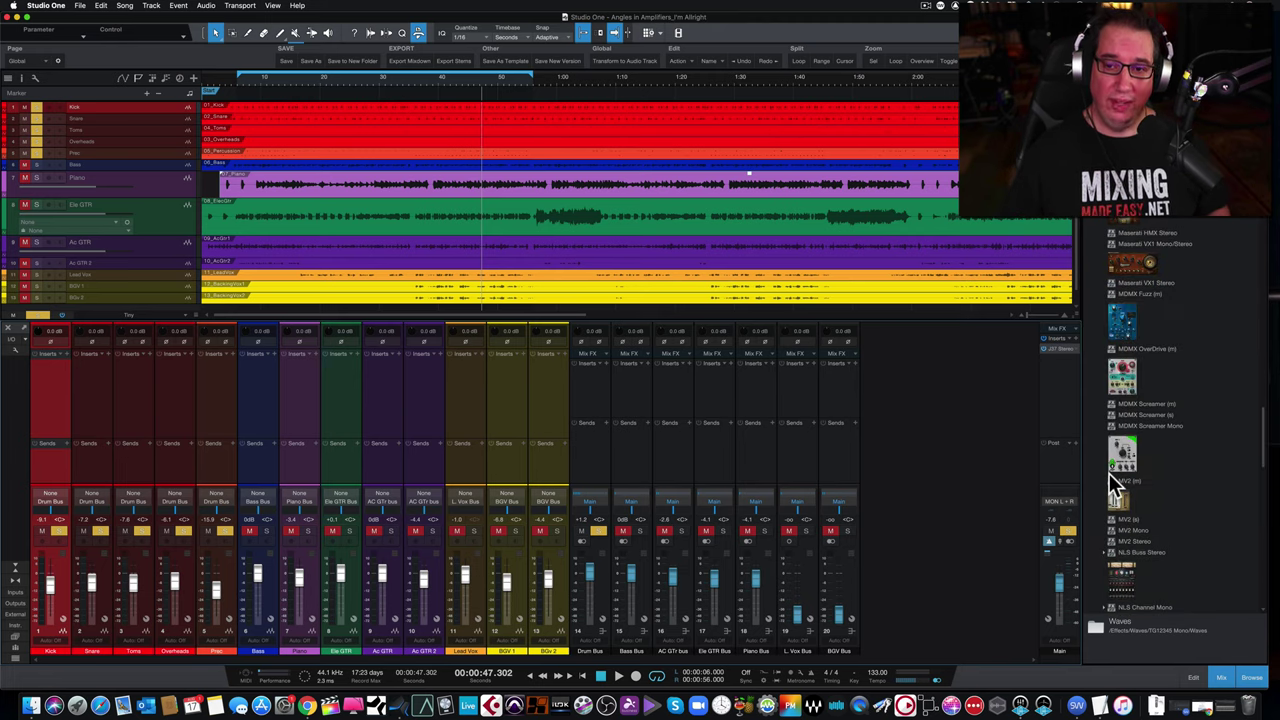
{"action": "scroll", "coordinate": [1109, 473], "scroll_direction": "up", "scroll_amount": 10}
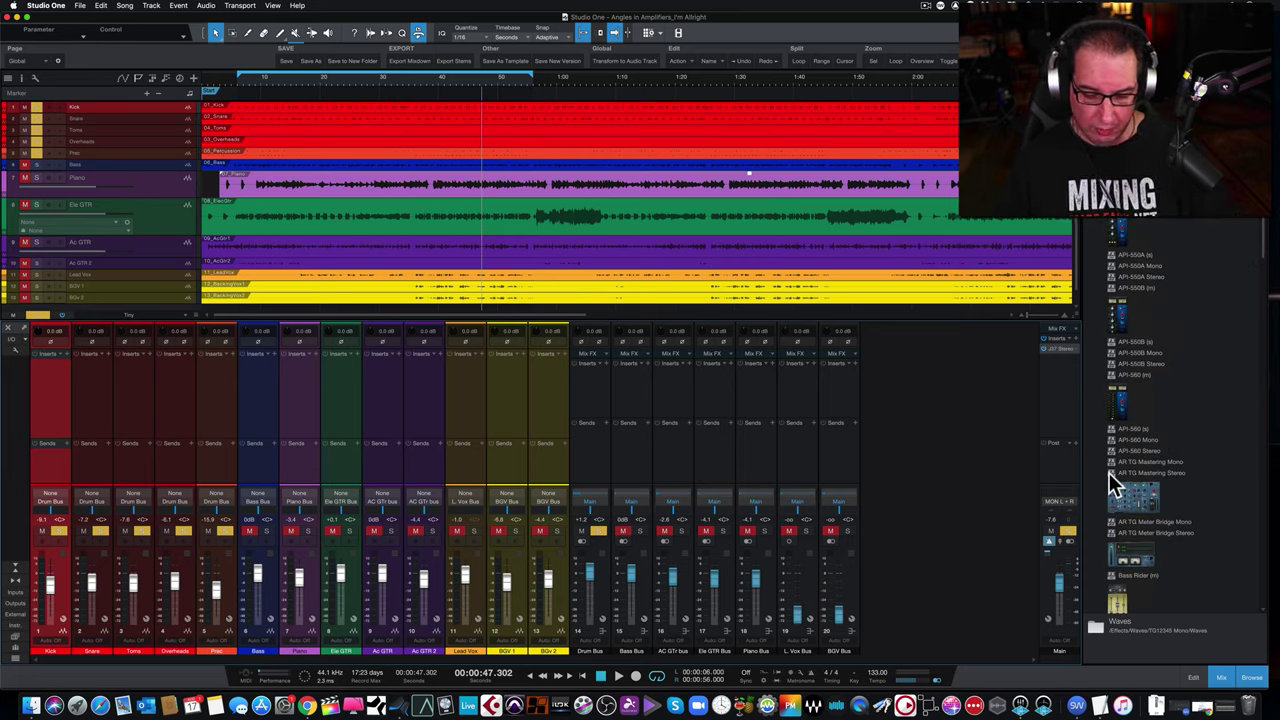
{"action": "scroll", "coordinate": [1170, 428], "scroll_direction": "up", "scroll_amount": 3}
{"action": "scroll", "coordinate": [1170, 430], "scroll_direction": "up", "scroll_amount": 15}
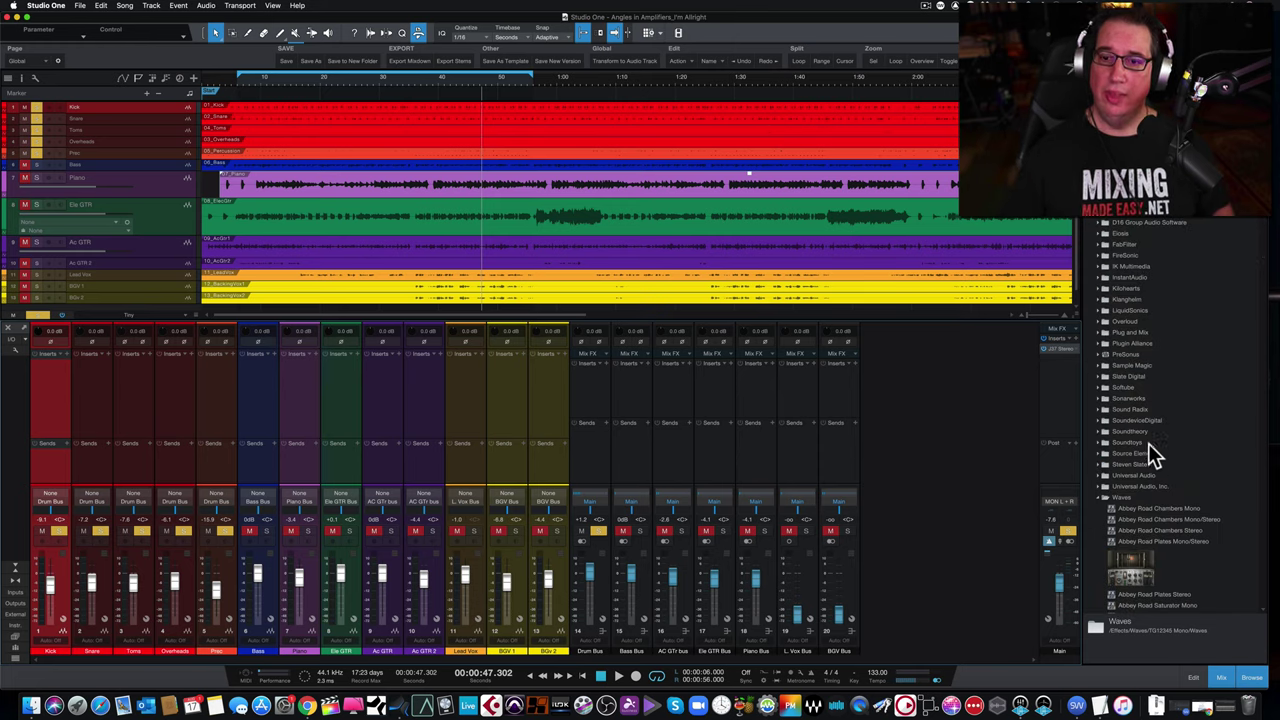
{"action": "left_click", "coordinate": [1098, 497]}
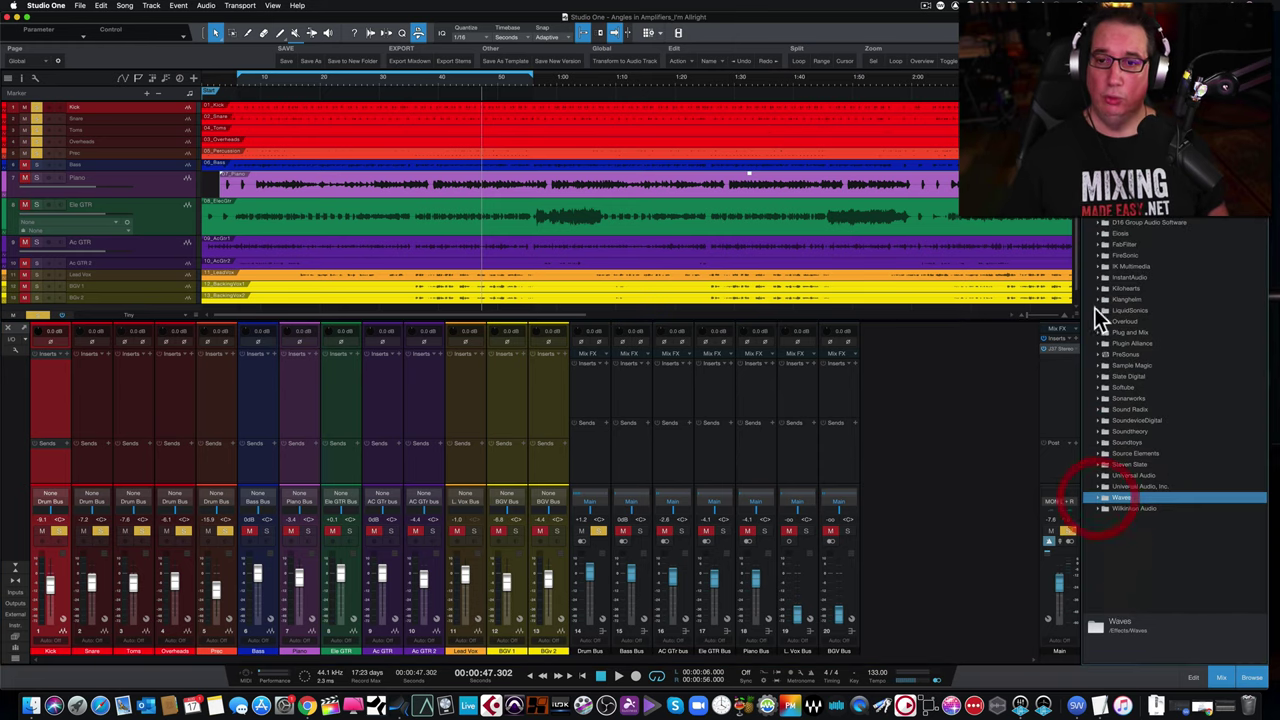
{"action": "left_click", "coordinate": [1098, 244]}
{"action": "scroll", "coordinate": [1112, 420], "scroll_direction": "down", "scroll_amount": 3}
Add FabFilter Pro-Q 2 to the Kick channel's inserts and close the Piano inserts window.
{"action": "left_click", "coordinate": [1118, 369]}
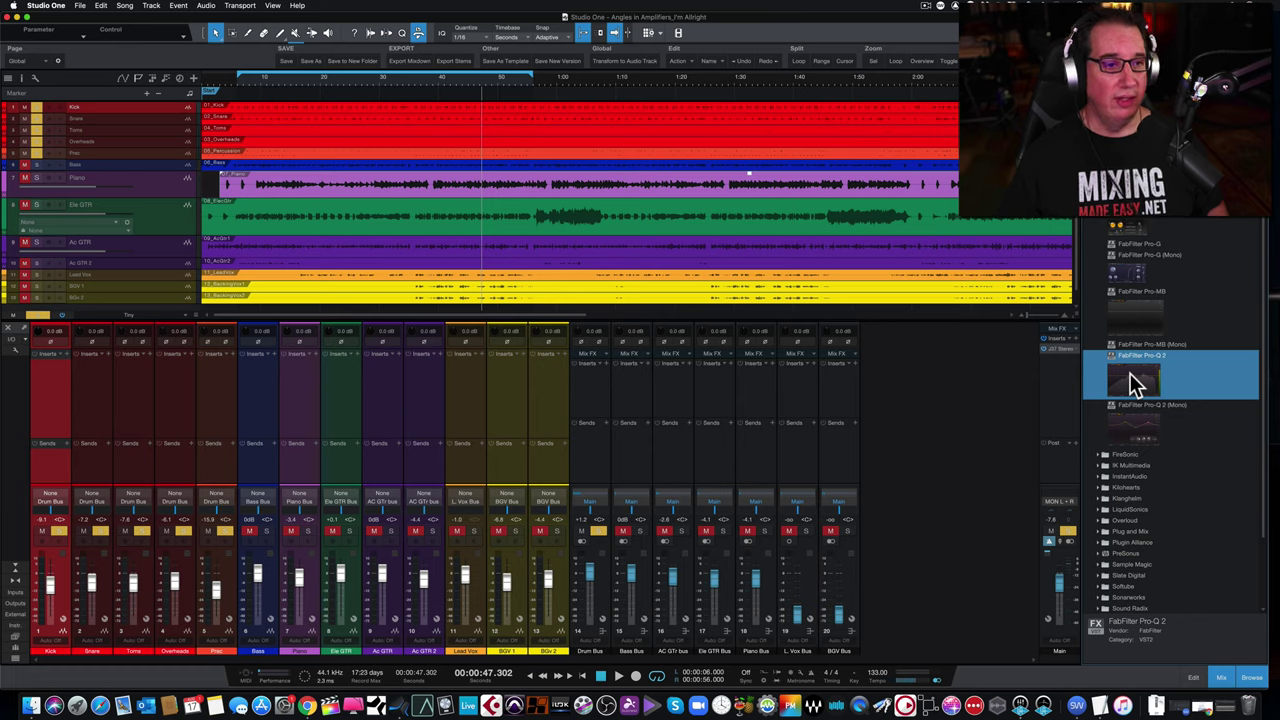
{"action": "left_click_drag", "start_coordinate": [1130, 373], "coordinate": [48, 364]}
{"action": "left_click_drag", "start_coordinate": [657, 206], "coordinate": [422, 208]}
{"action": "left_click", "coordinate": [442, 192]}
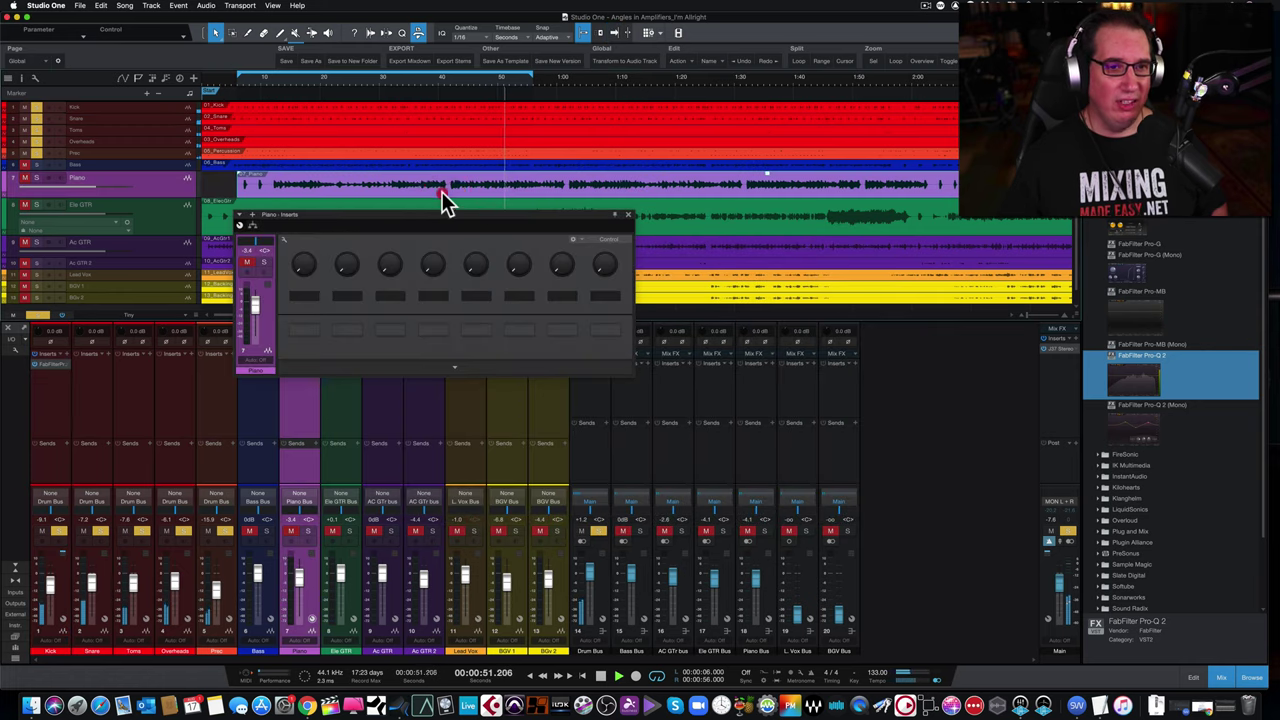
{"action": "left_click", "coordinate": [627, 214]}
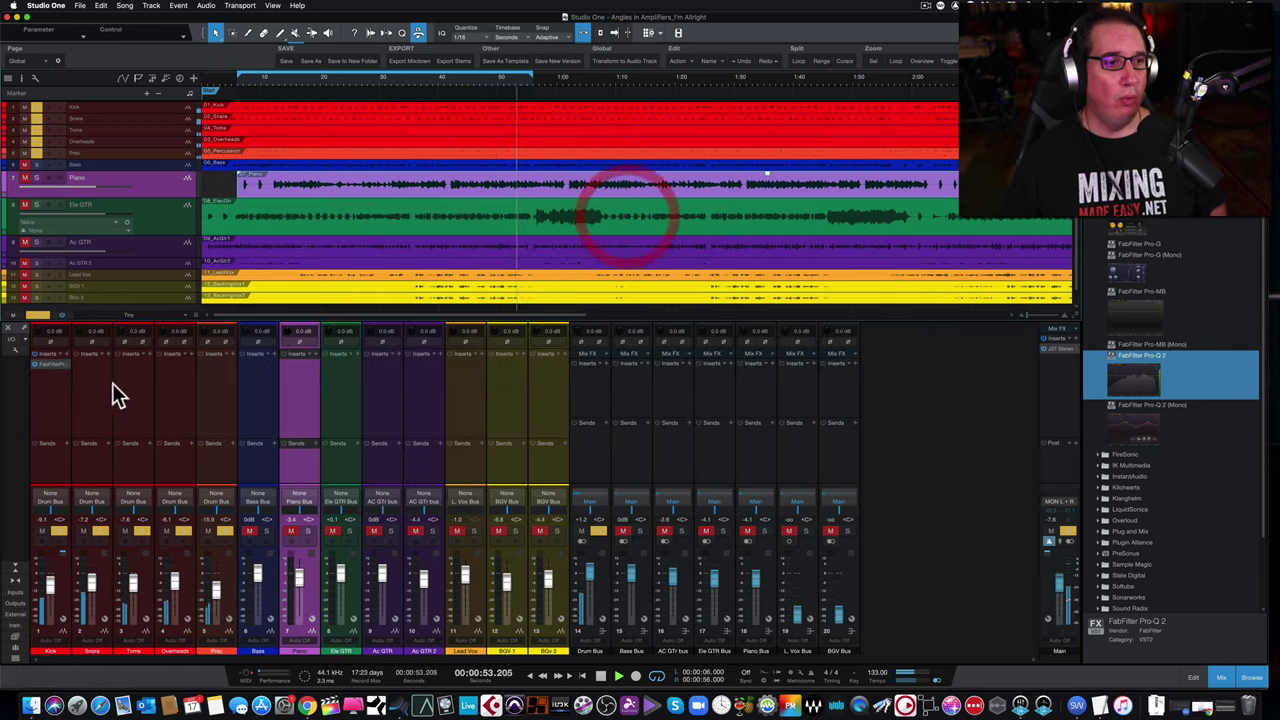
Put Pro-Q 2 on every channel from Kick through BGV 2, closing its plugin windows.
{"action": "left_click", "coordinate": [53, 365]}
{"action": "left_click_drag", "start_coordinate": [512, 217], "coordinate": [614, 181]}
{"action": "left_click", "coordinate": [753, 181]}
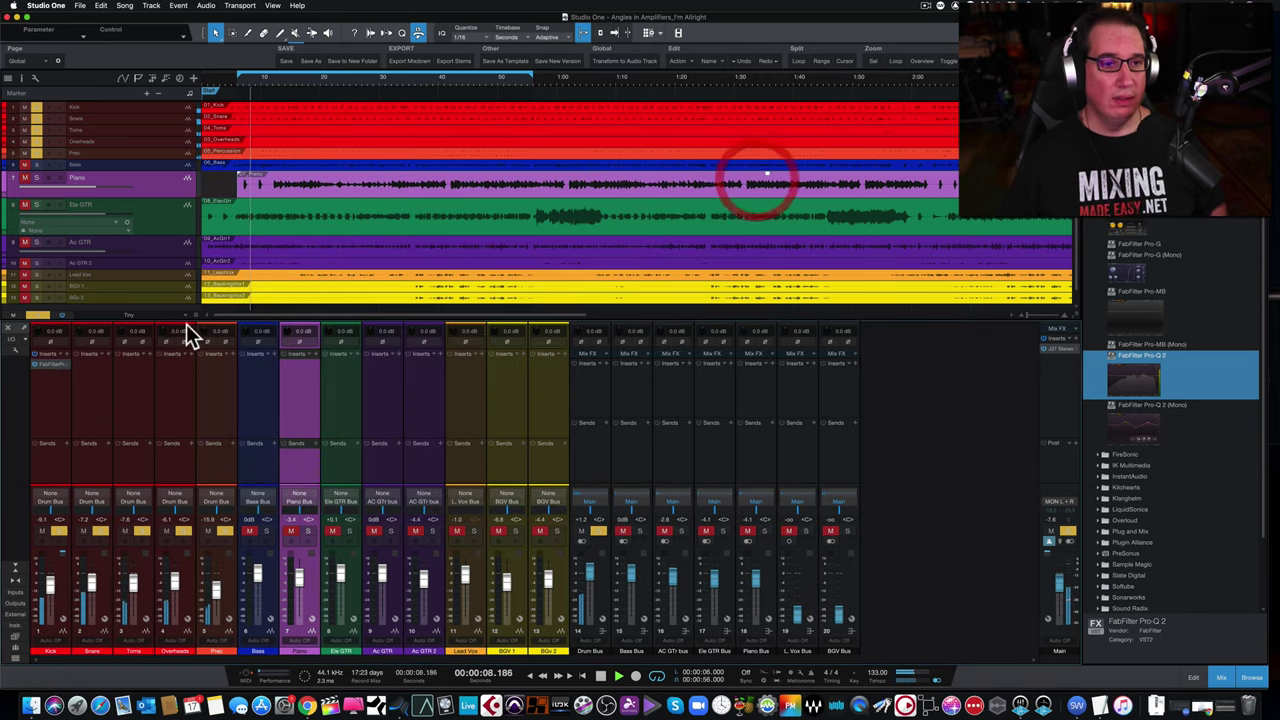
{"action": "left_click", "coordinate": [90, 409]}
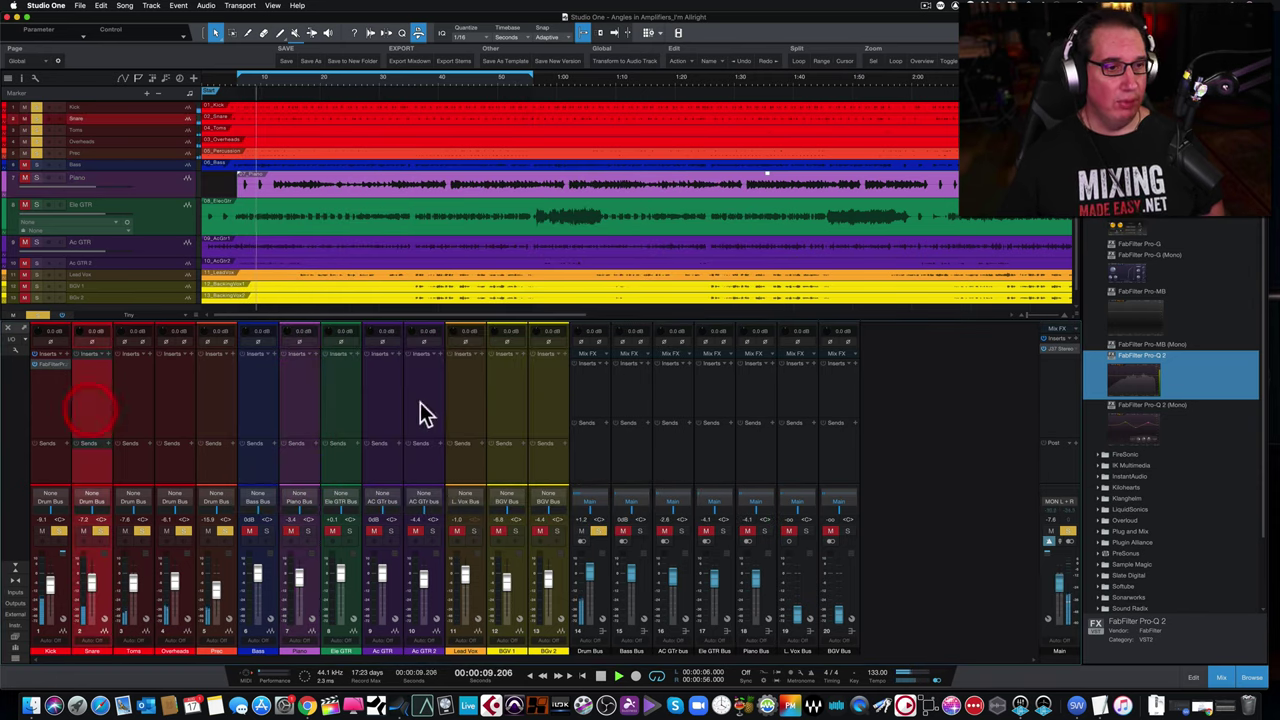
{"action": "left_click", "coordinate": [548, 384], "text": "shift"}
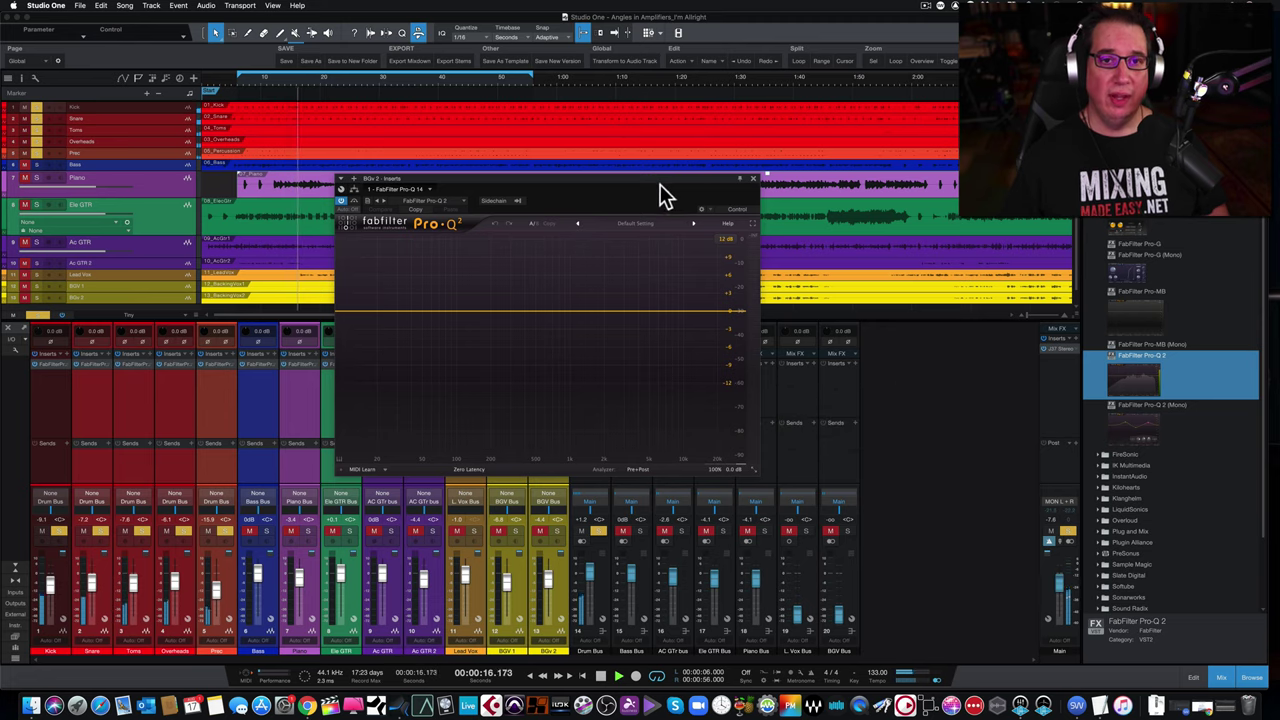
{"action": "left_click_drag", "start_coordinate": [661, 182], "coordinate": [695, 196]}
{"action": "left_click", "coordinate": [783, 199]}
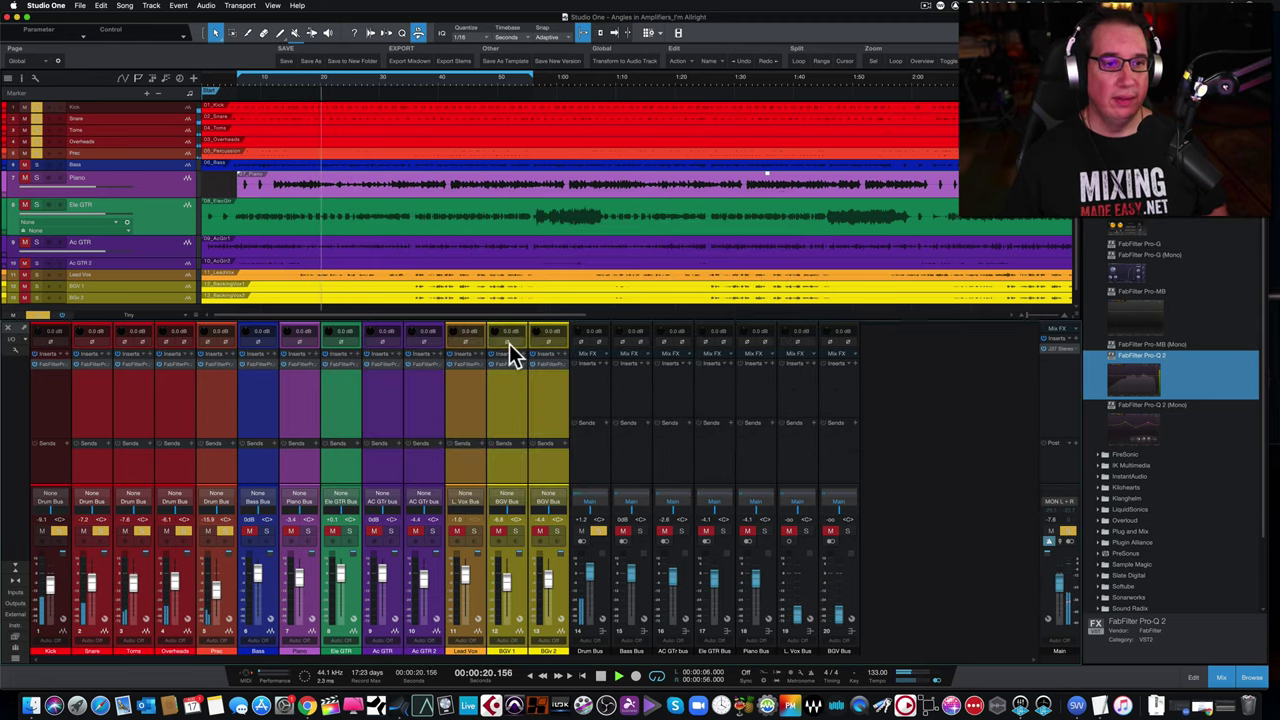
Add FabFilter Pro-MB to the Kick inserts and copy it to the rest of the channels.
{"action": "scroll", "coordinate": [1130, 360], "scroll_direction": "up", "scroll_amount": 3}
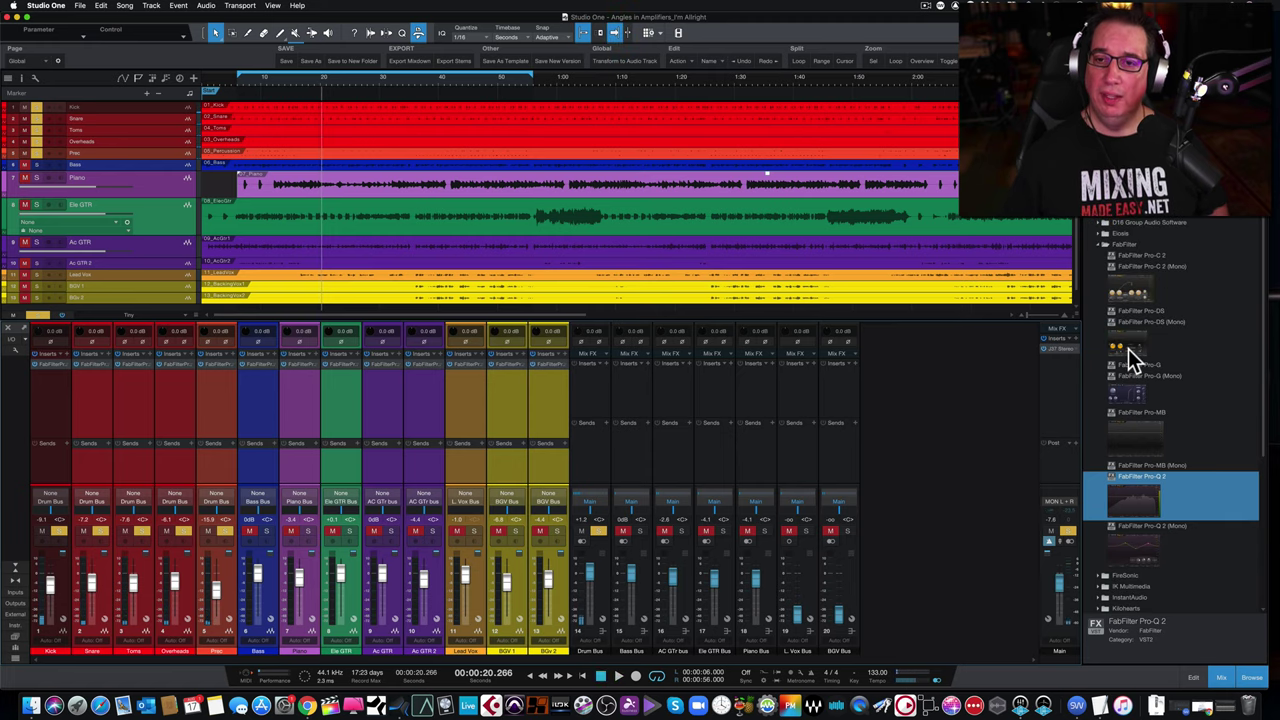
{"action": "scroll", "coordinate": [1103, 447], "scroll_direction": "down", "scroll_amount": 3}
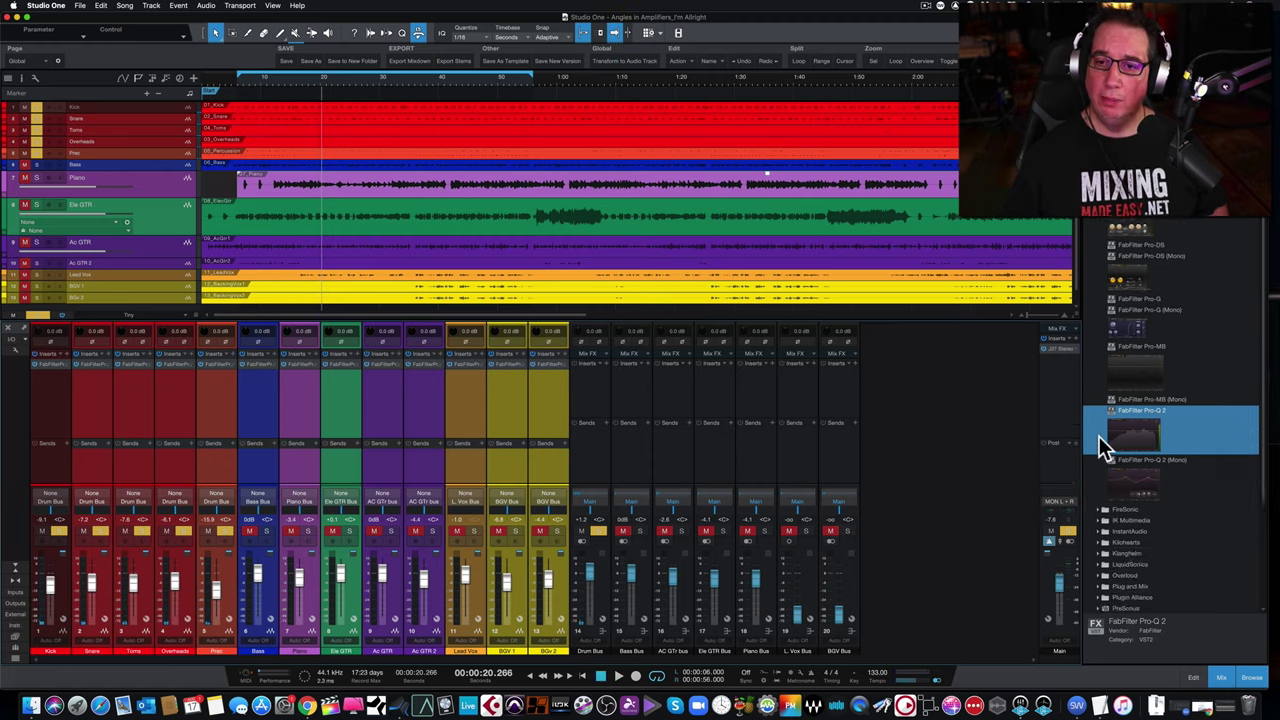
{"action": "scroll", "coordinate": [1100, 446], "scroll_direction": "up", "scroll_amount": 2}
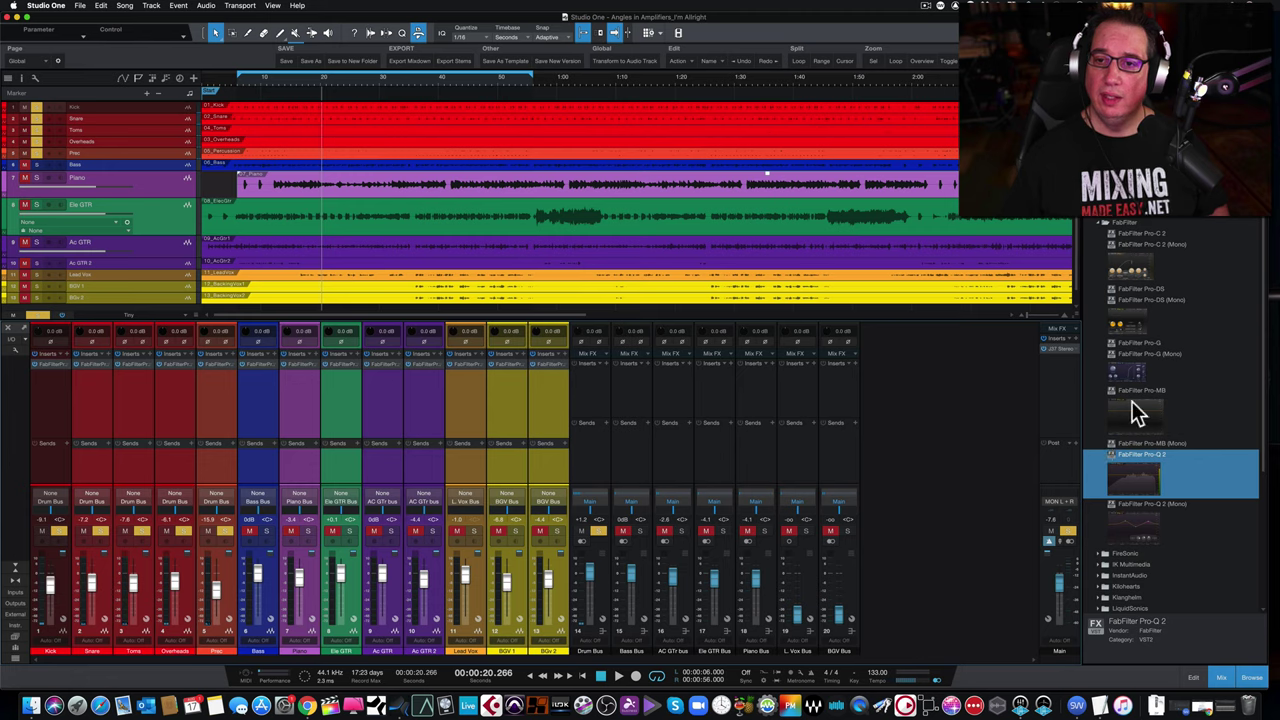
{"action": "left_click_drag", "start_coordinate": [1133, 406], "coordinate": [45, 382]}
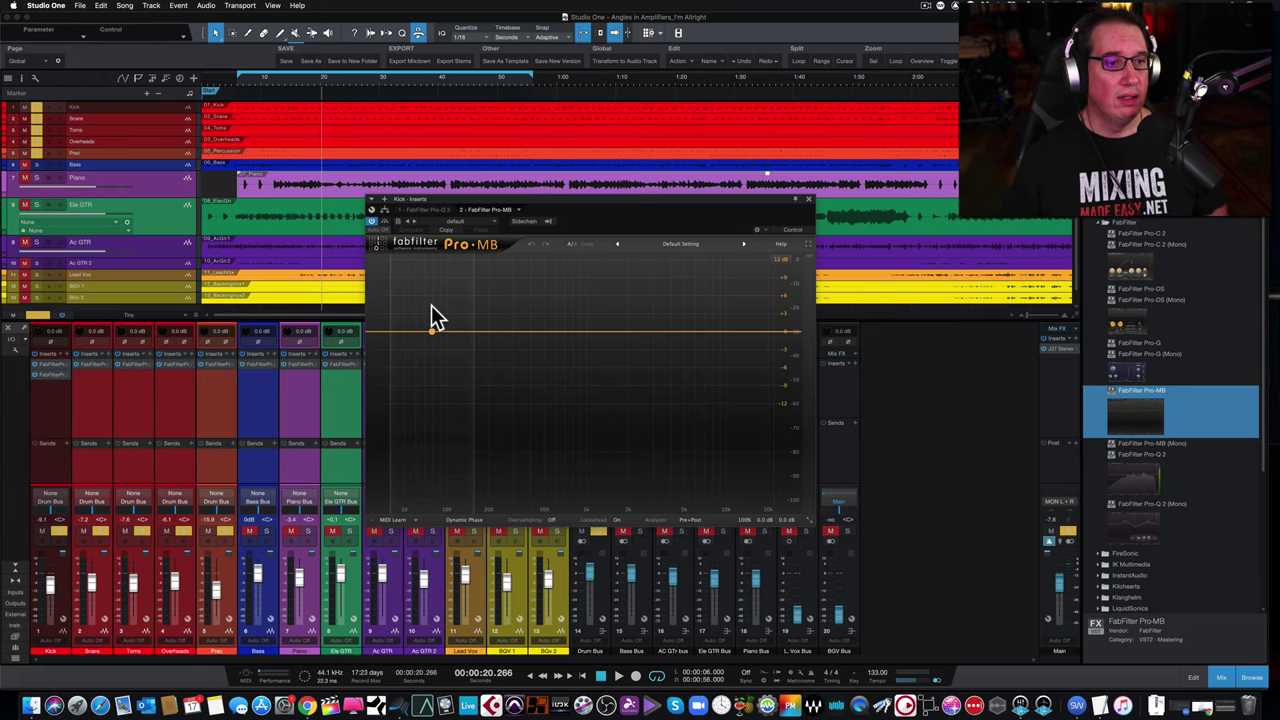
{"action": "left_click", "coordinate": [808, 200]}
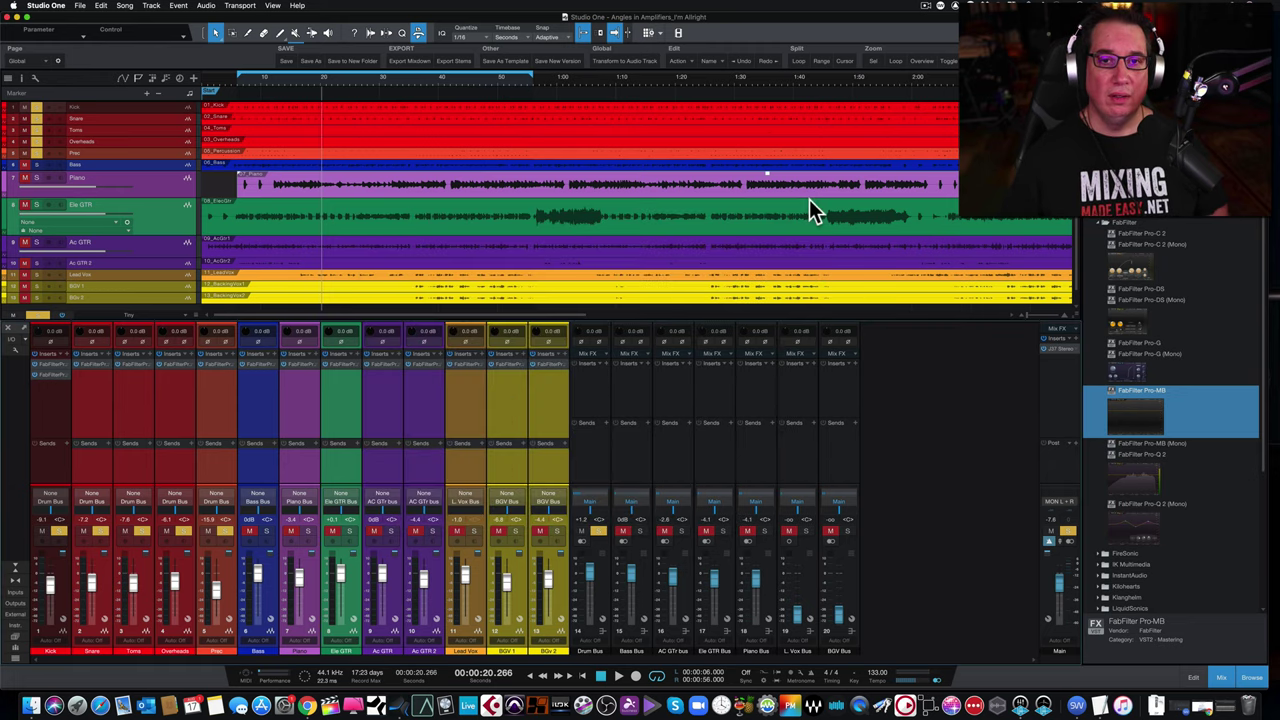
{"action": "left_click_drag", "start_coordinate": [47, 375], "coordinate": [76, 380]}
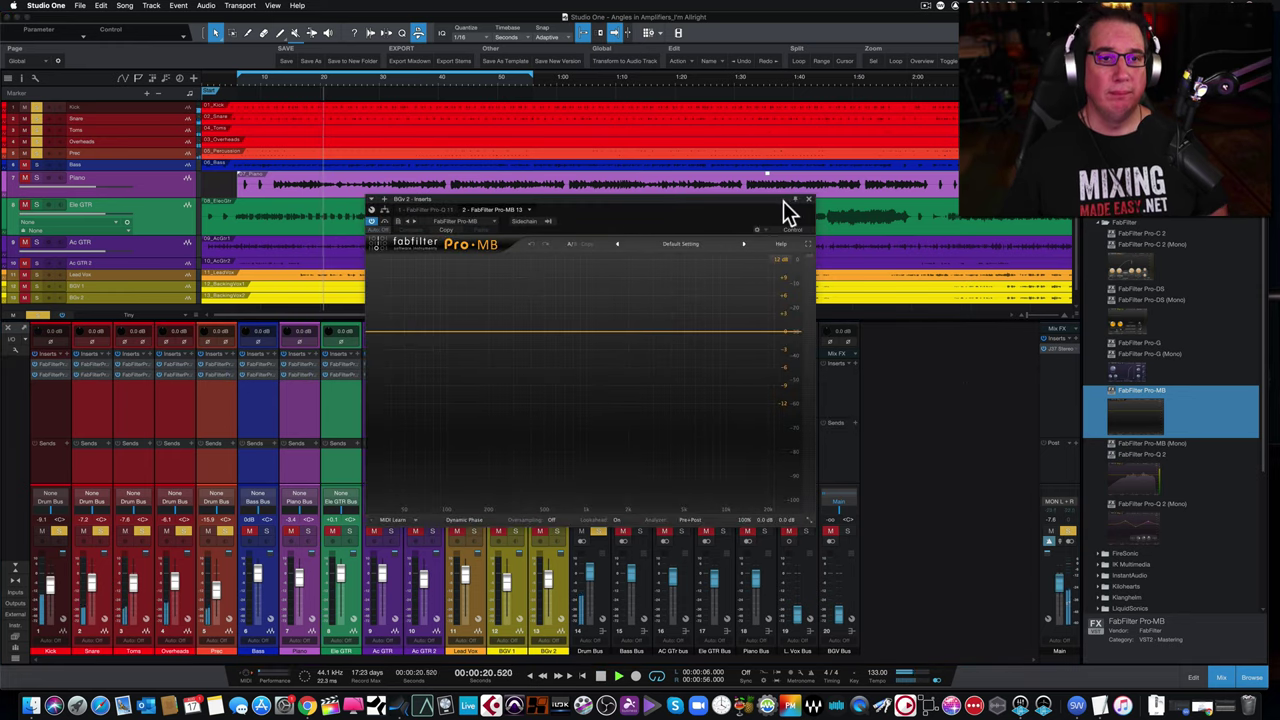
{"action": "left_click", "coordinate": [810, 198]}
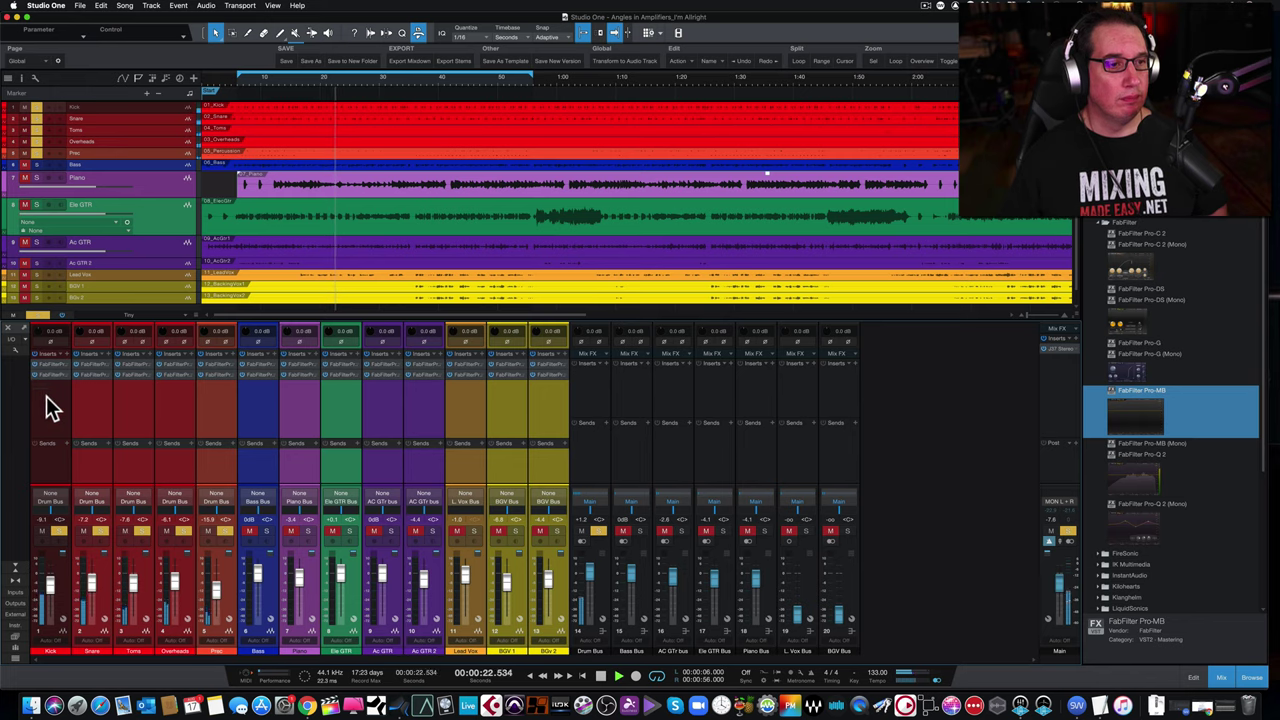
On the Kick's Pro-MB, create a boost band near 144 Hz, a mid cut and a high boost.
{"action": "left_click", "coordinate": [48, 375]}
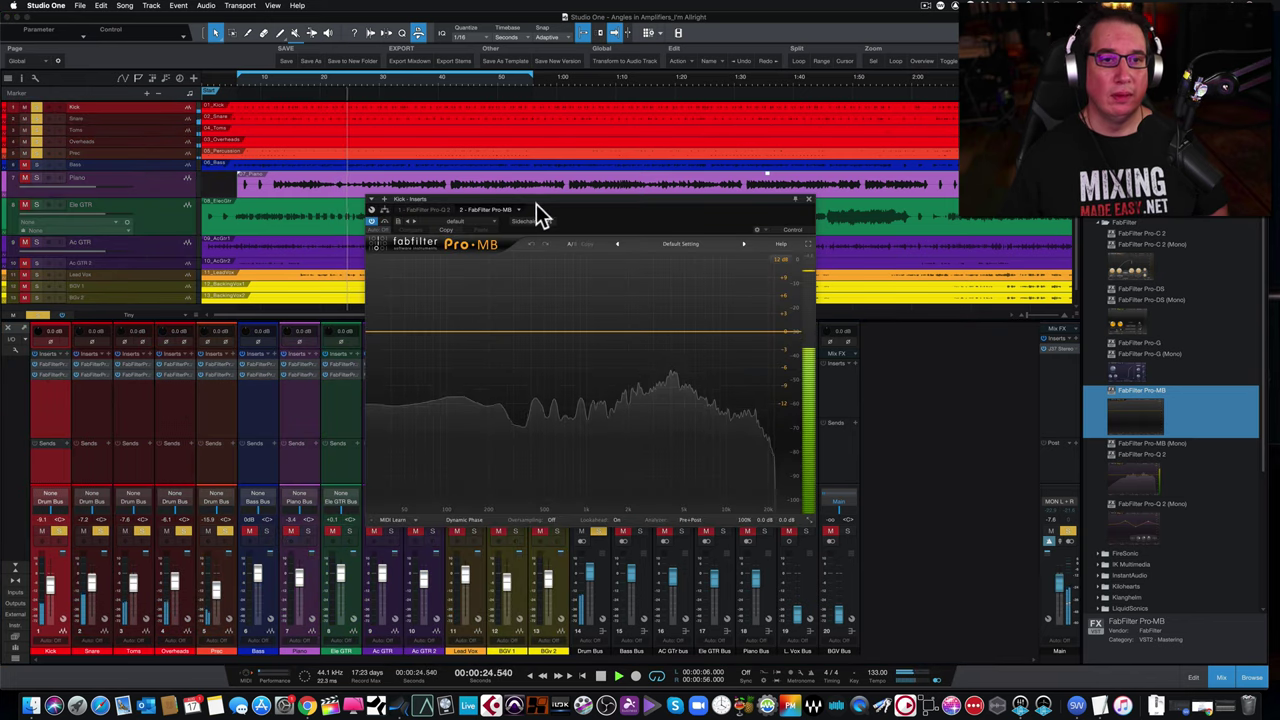
{"action": "left_click_drag", "start_coordinate": [471, 337], "coordinate": [469, 306]}
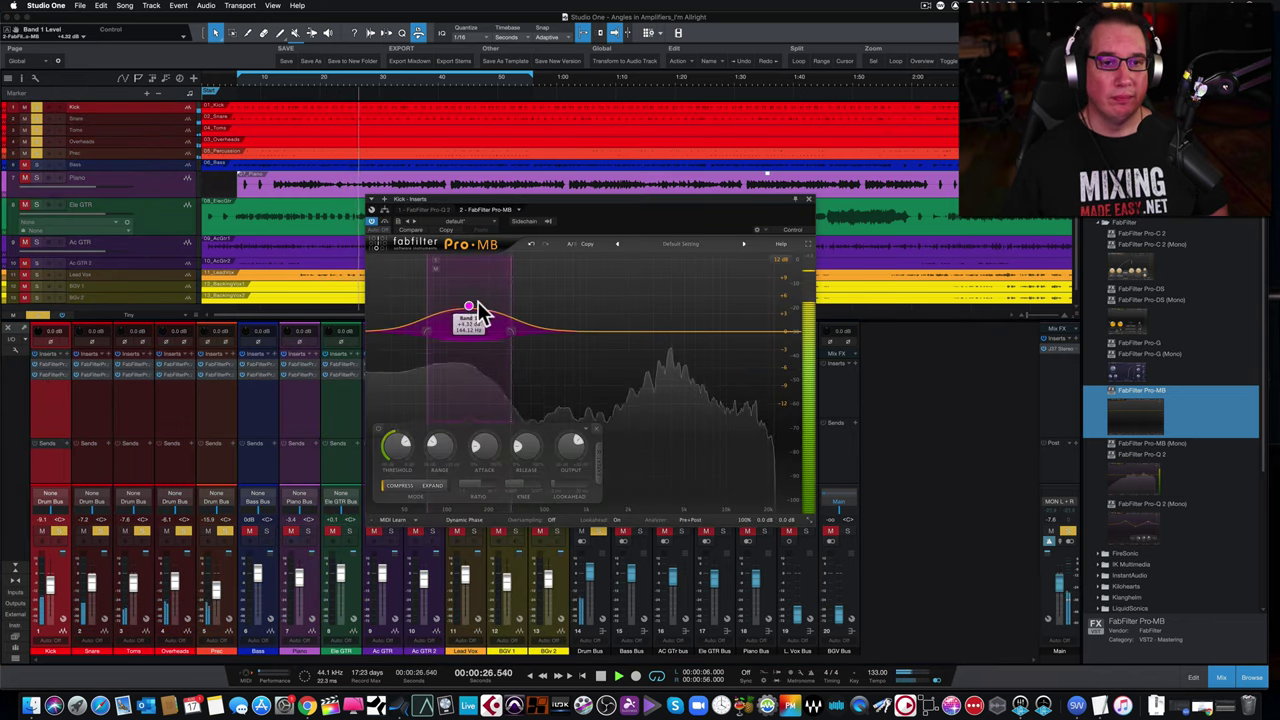
{"action": "left_click_drag", "start_coordinate": [617, 337], "coordinate": [617, 350]}
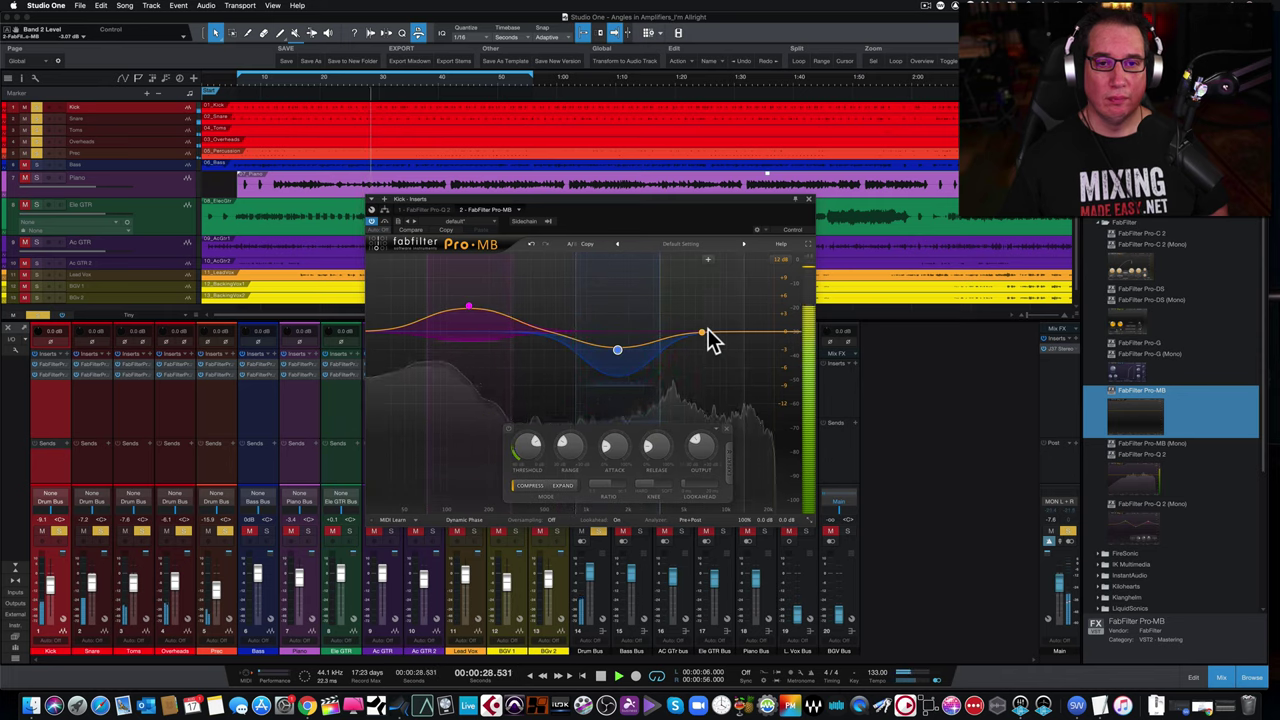
{"action": "left_click_drag", "start_coordinate": [705, 332], "coordinate": [702, 300]}
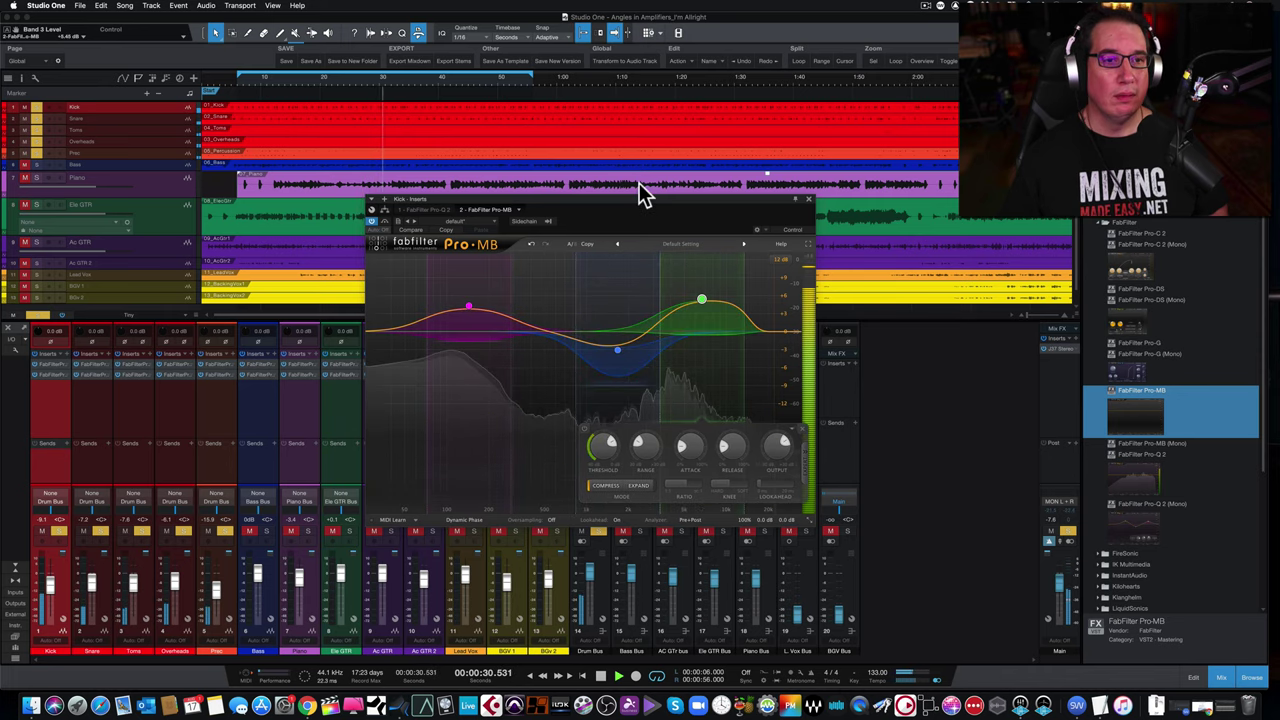
{"action": "left_click_drag", "start_coordinate": [723, 204], "coordinate": [676, 196]}
{"action": "left_click", "coordinate": [749, 187]}
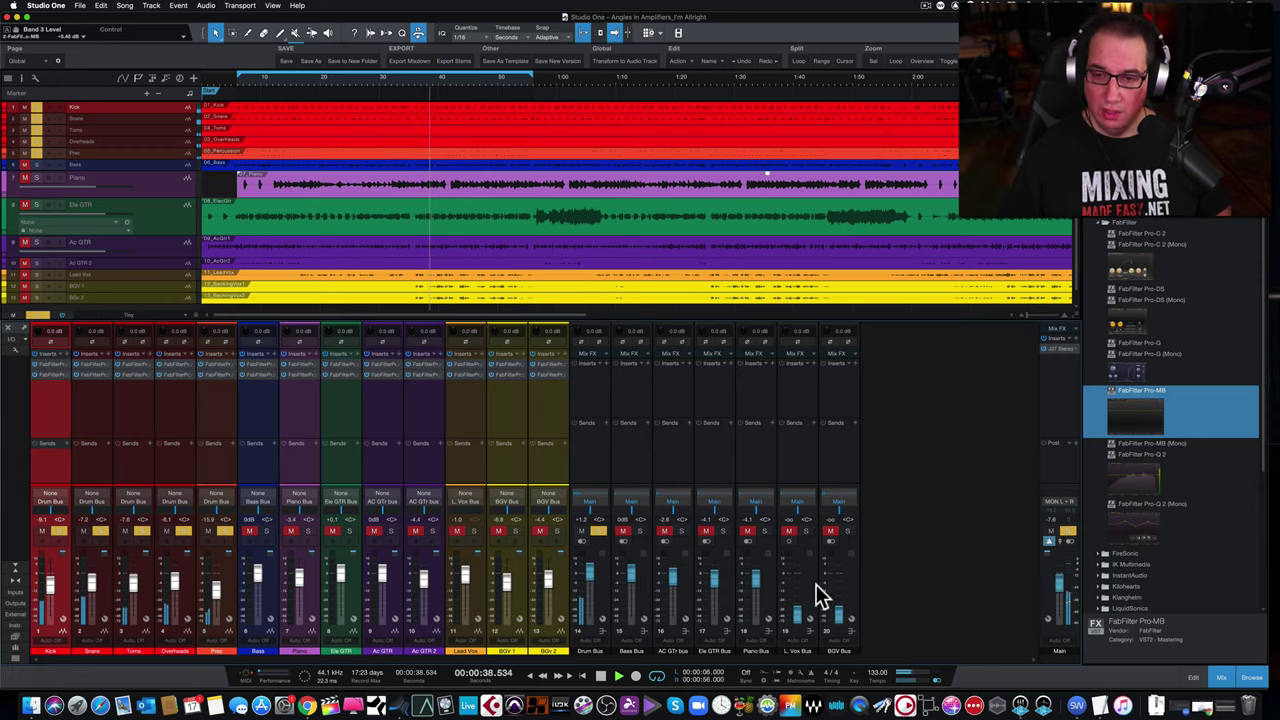
Add FabFilter Pro-G (Mono) to the Kick channel's inserts.
{"action": "left_click", "coordinate": [1125, 366]}
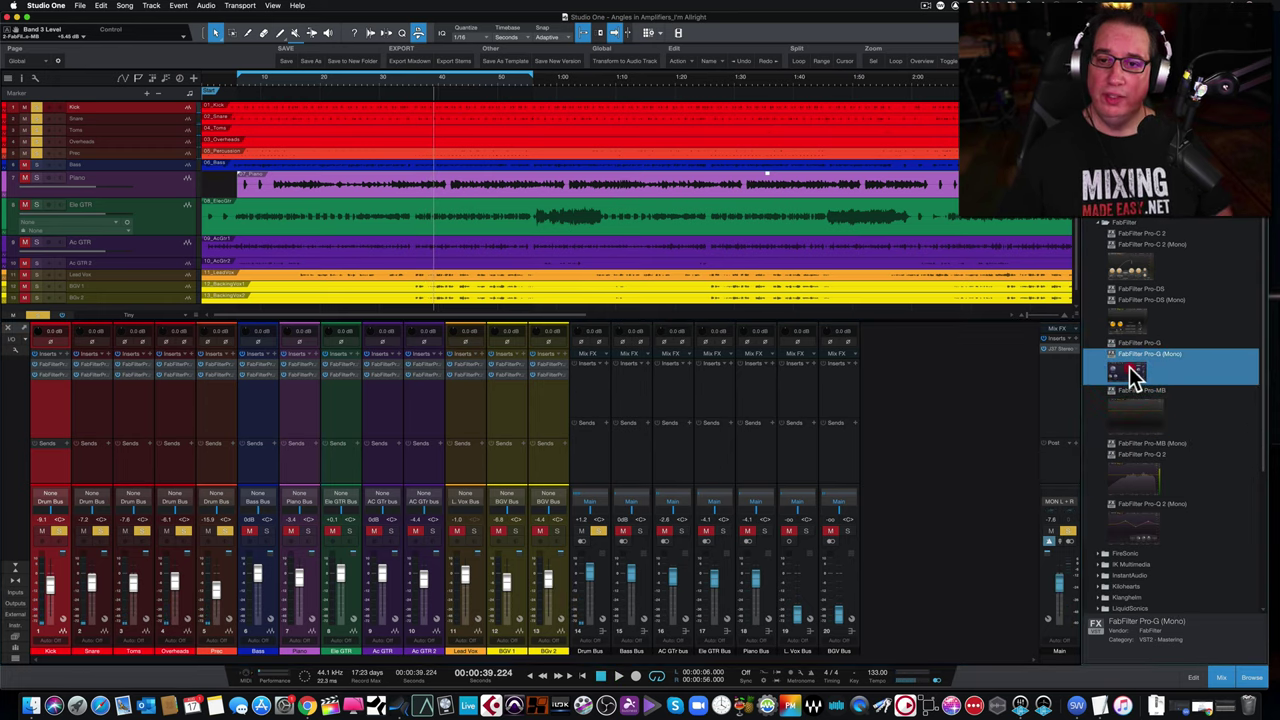
{"action": "left_click_drag", "start_coordinate": [1133, 378], "coordinate": [46, 402]}
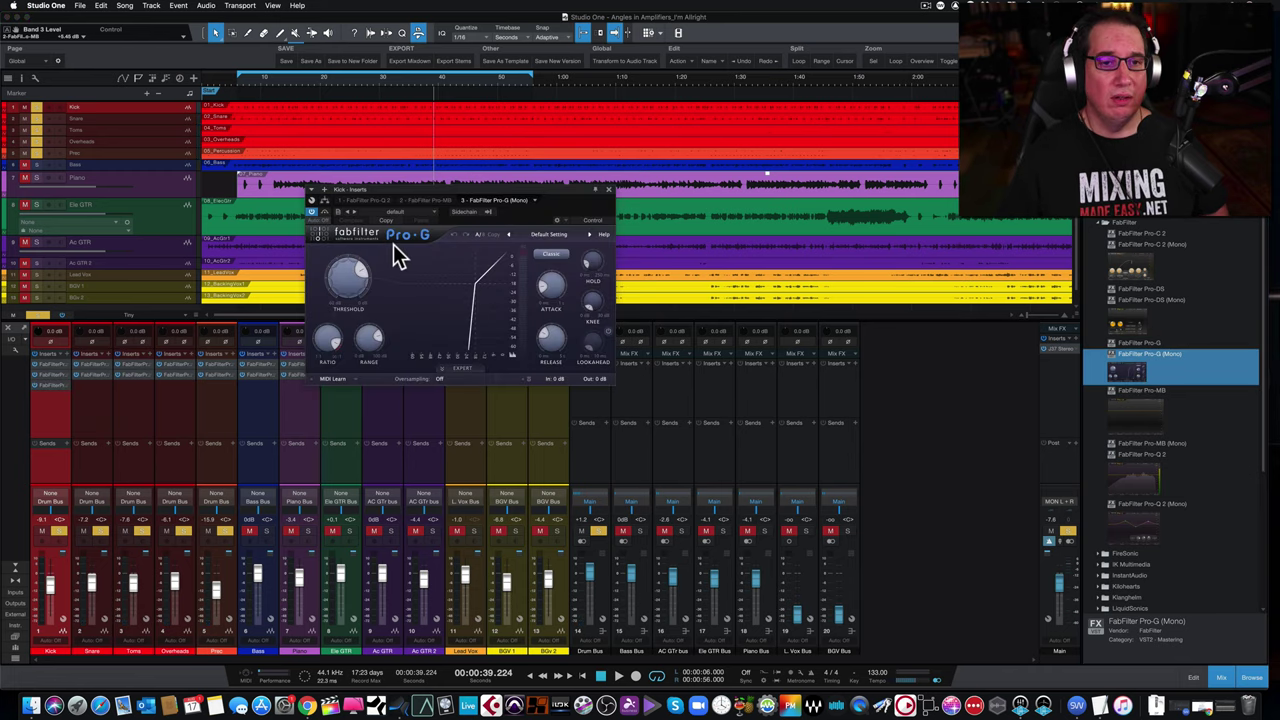
{"action": "left_click_drag", "start_coordinate": [439, 190], "coordinate": [597, 202]}
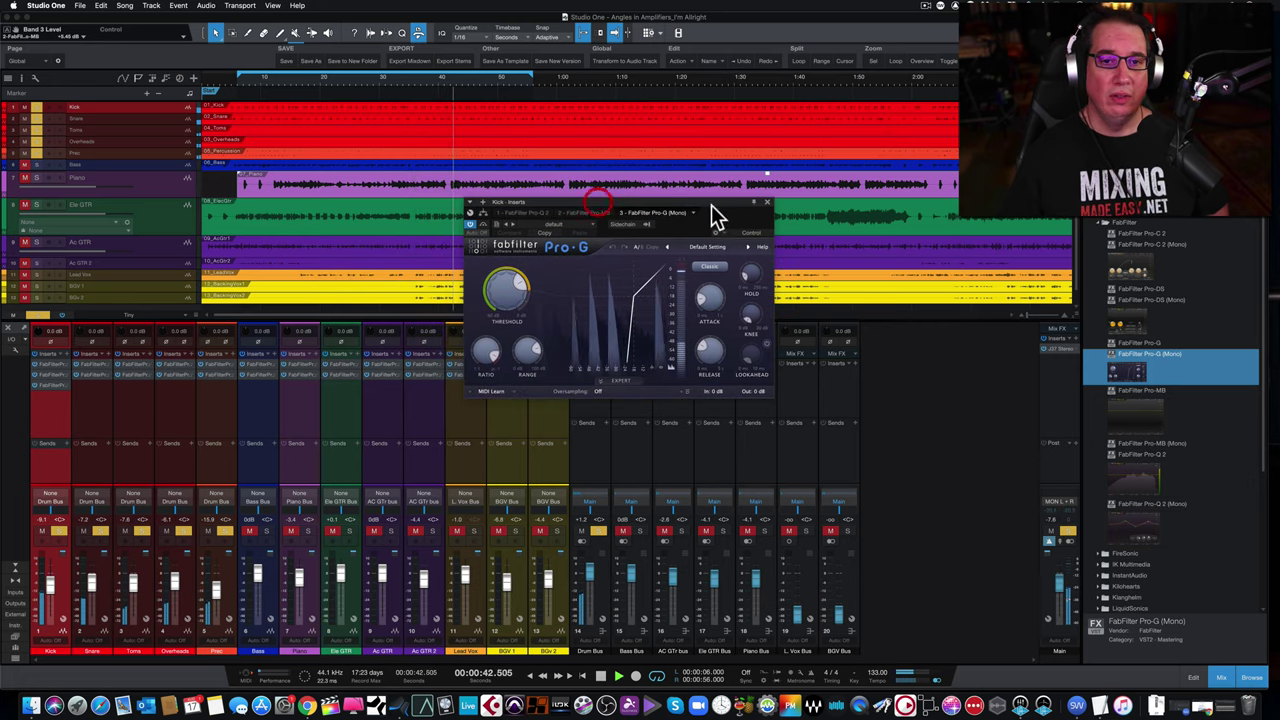
{"action": "left_click", "coordinate": [767, 202]}
Copy Pro-G to all channels Kick through BGV 2, lowering the BGV 2 threshold to -33.69 dB.
{"action": "left_click", "coordinate": [104, 402]}
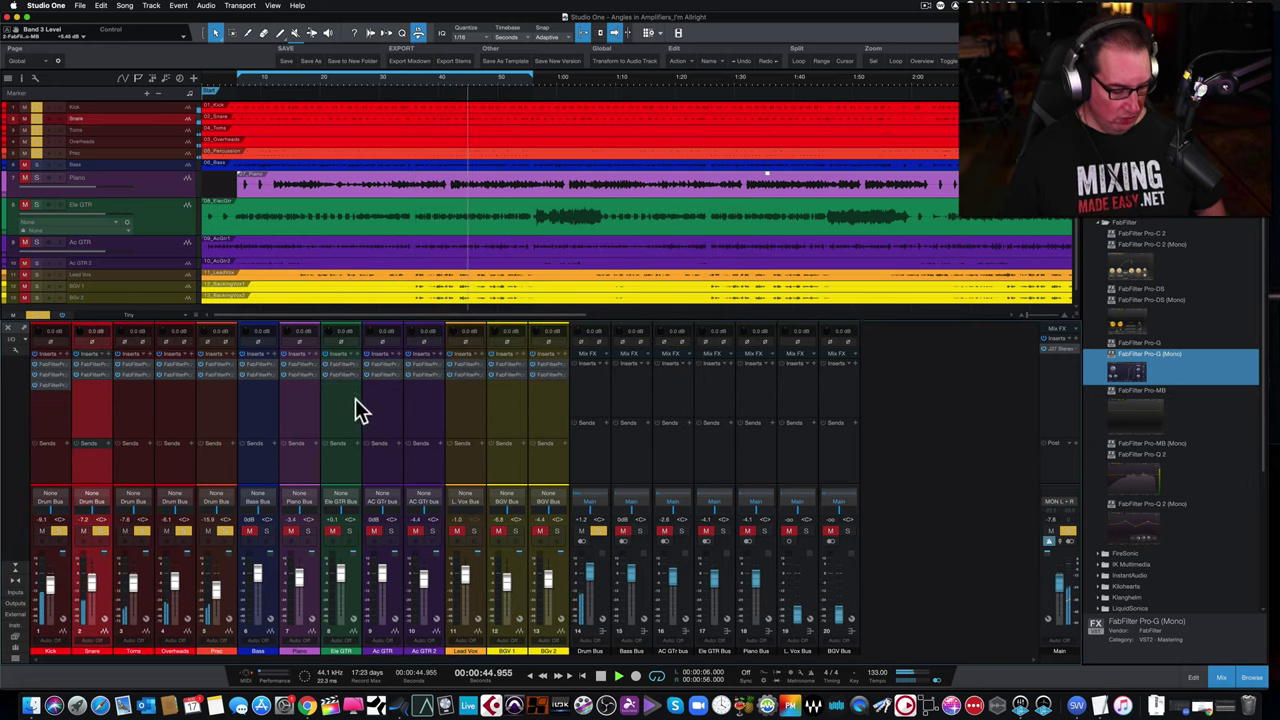
{"action": "left_click", "coordinate": [539, 398], "text": "shift"}
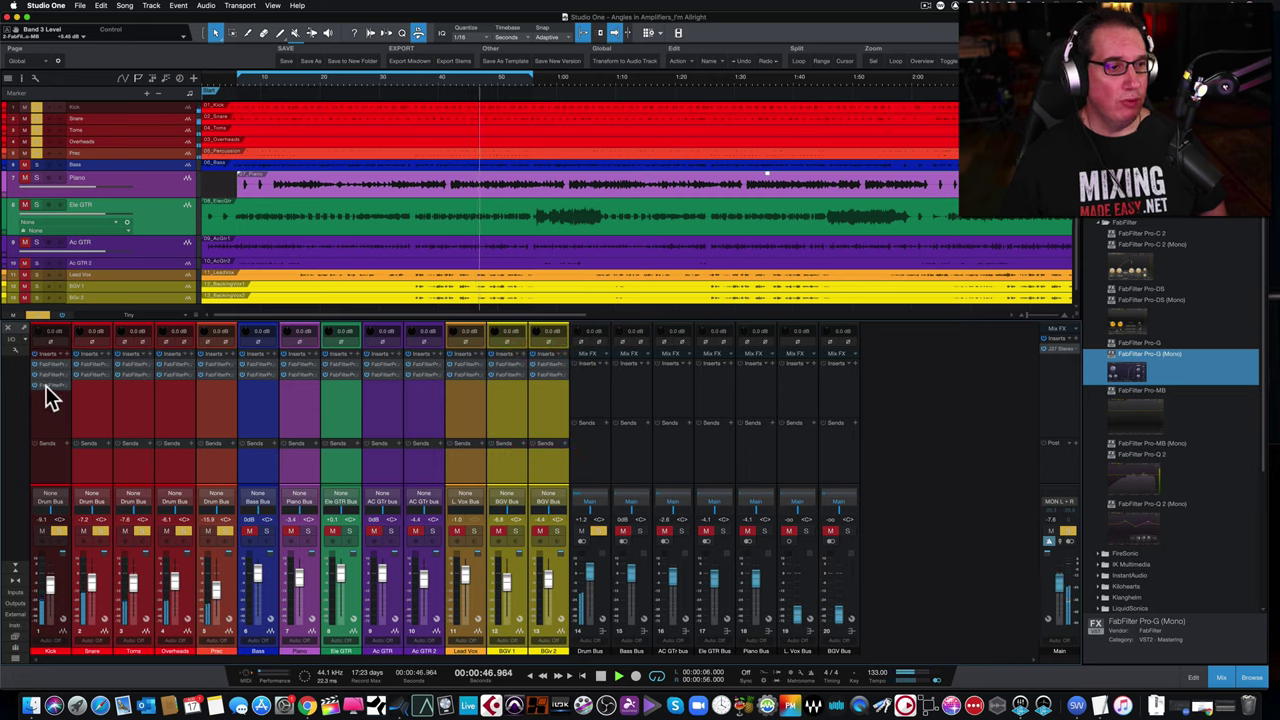
{"action": "left_click_drag", "start_coordinate": [46, 386], "coordinate": [81, 394]}
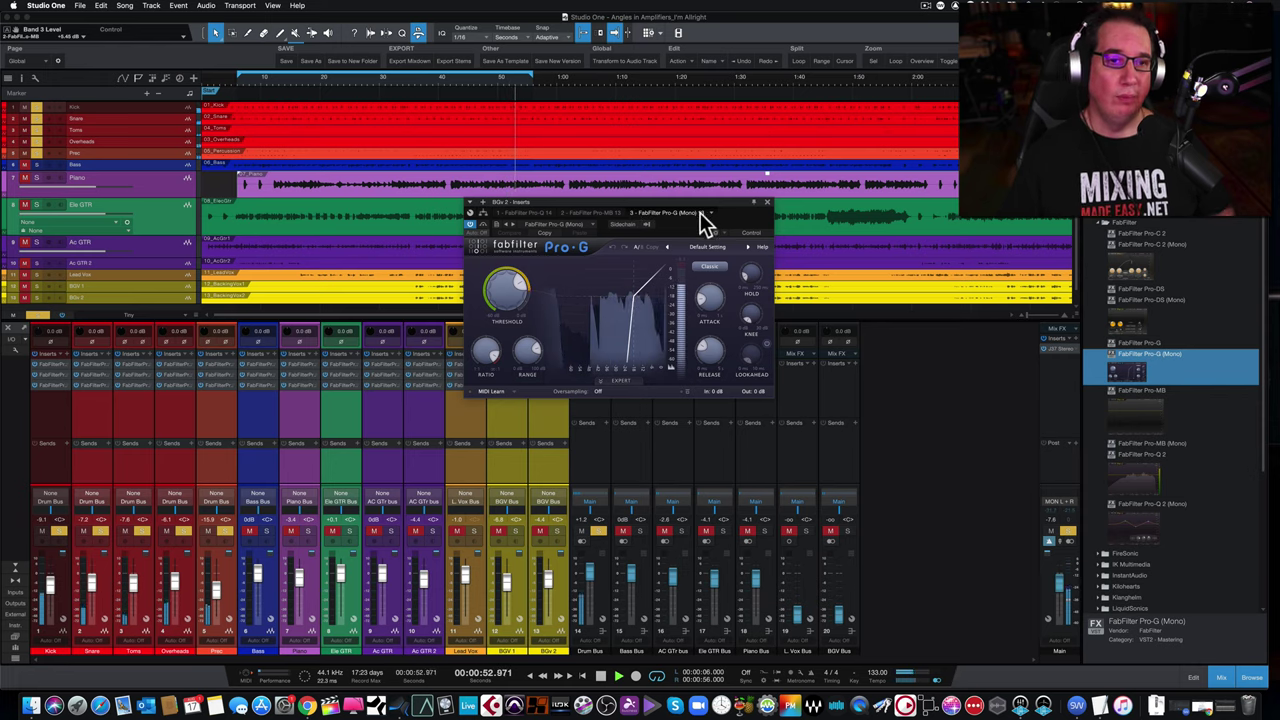
{"action": "left_click_drag", "start_coordinate": [507, 288], "coordinate": [507, 300]}
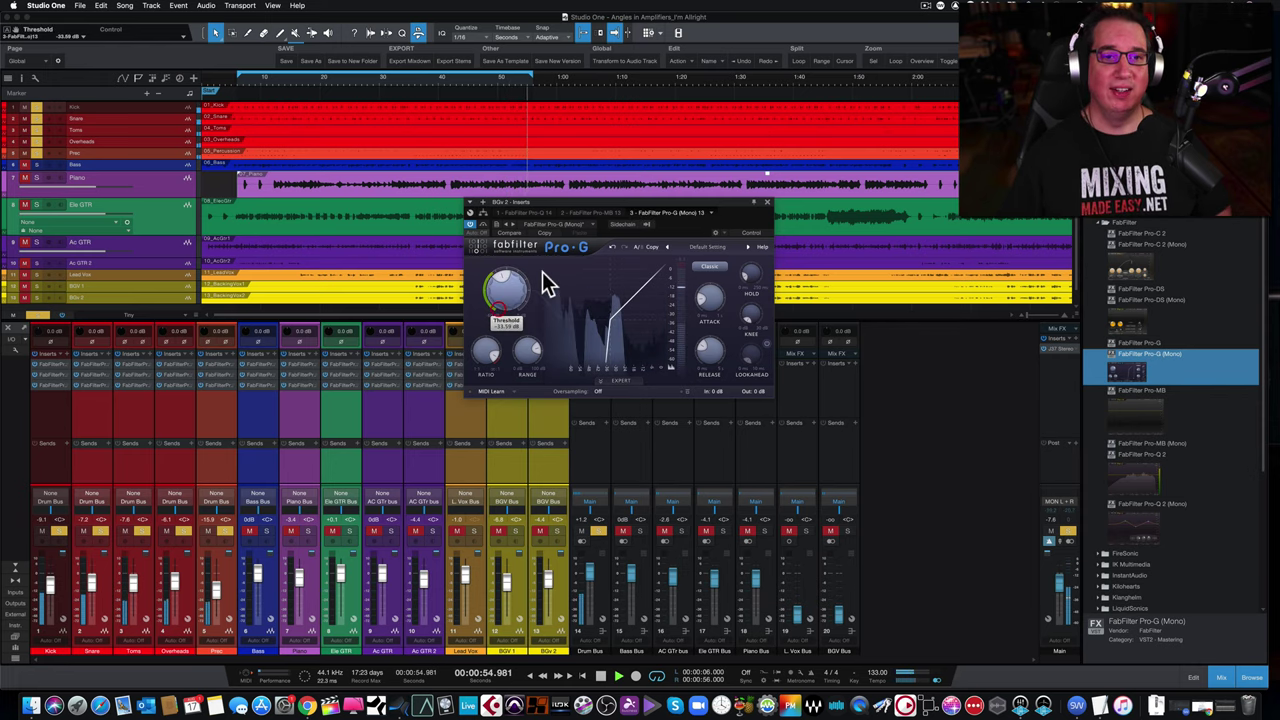
{"action": "left_click", "coordinate": [766, 201]}
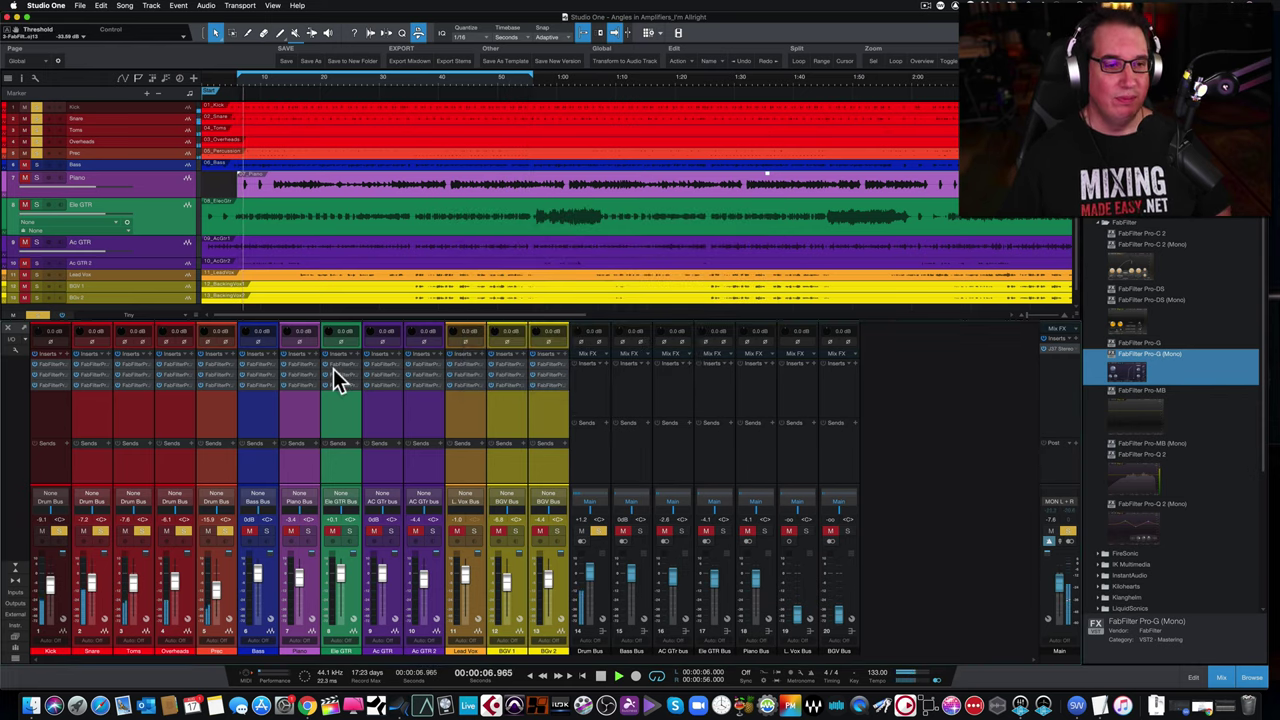
{"action": "left_click", "coordinate": [264, 383]}
{"action": "left_click_drag", "start_coordinate": [677, 206], "coordinate": [733, 243]}
{"action": "left_click", "coordinate": [827, 247]}
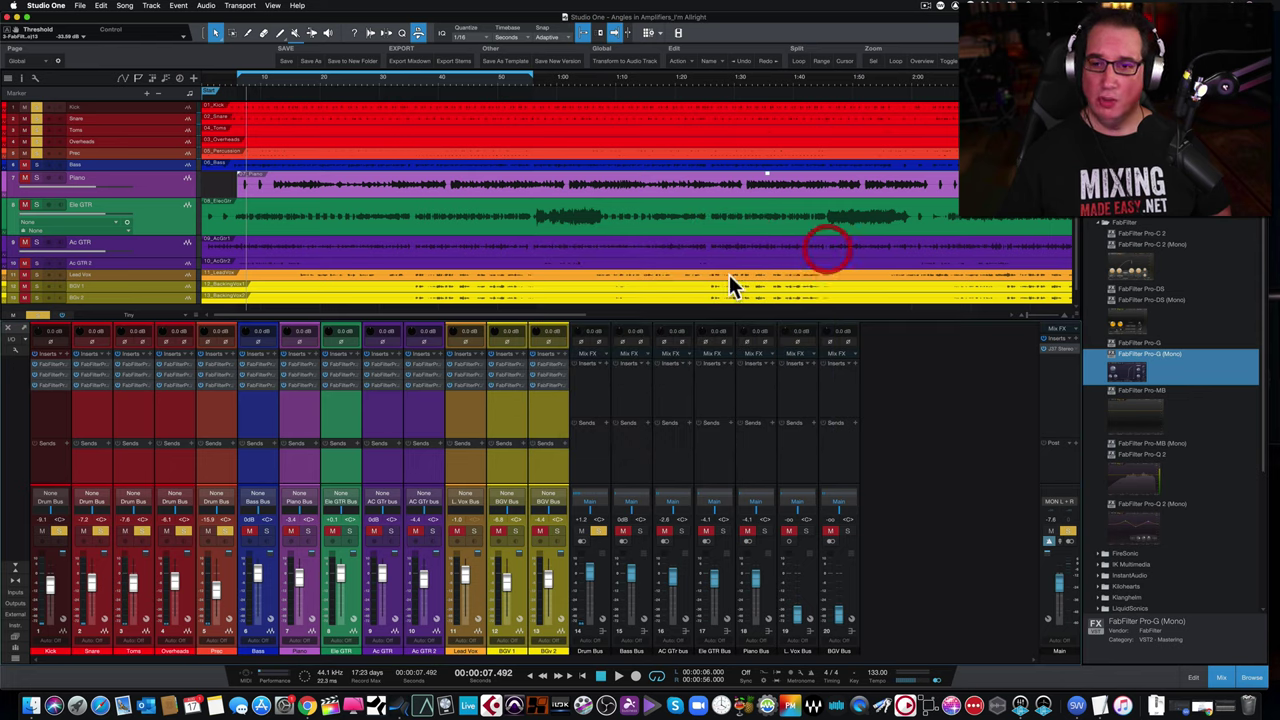
Remove all inserts from the channels via the Kick's insert options.
{"action": "left_click", "coordinate": [55, 405]}
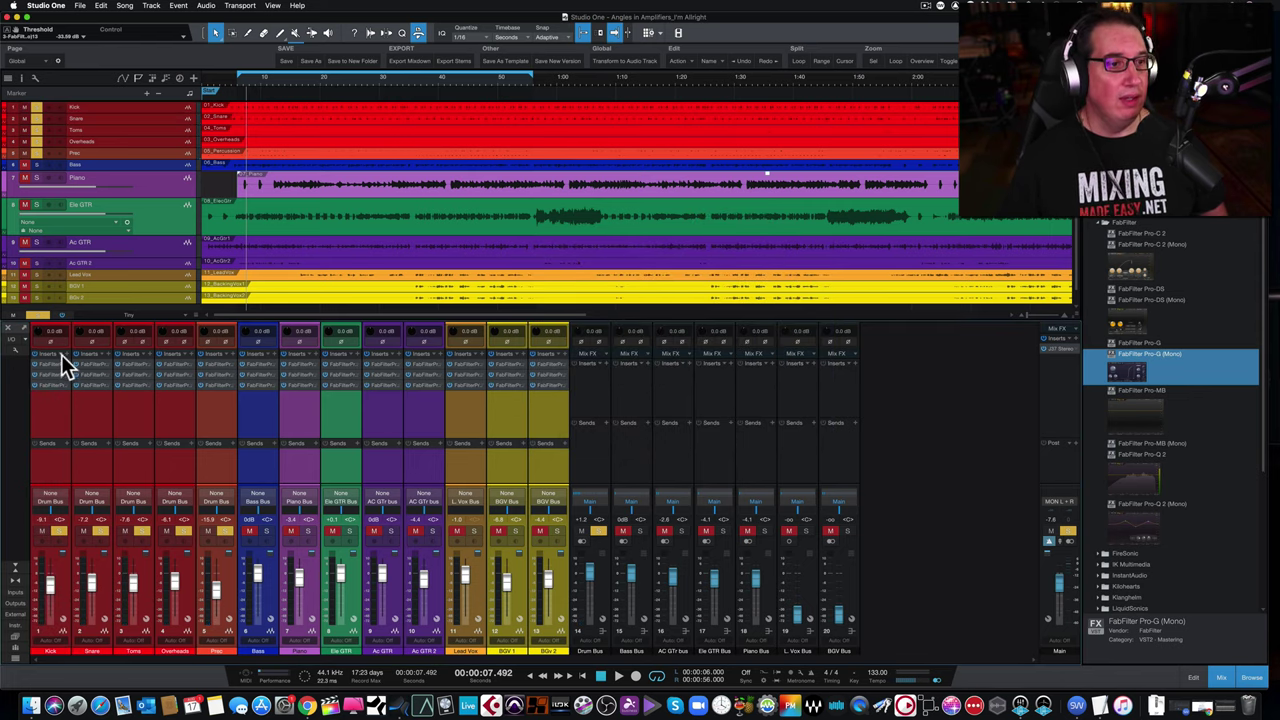
{"action": "left_click", "coordinate": [62, 356]}
{"action": "left_click", "coordinate": [74, 554]}
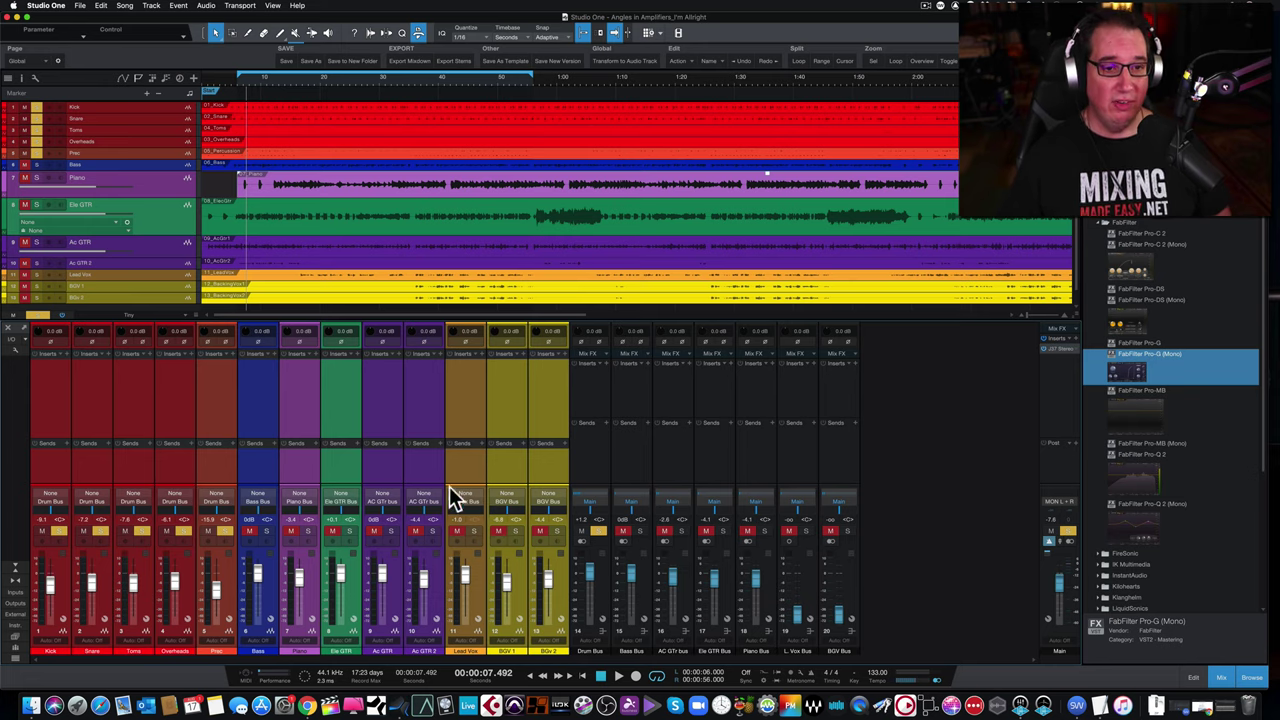
Add bx_console Focusrite SC from the Plugin Alliance folder to the Kick's inserts.
{"action": "left_click", "coordinate": [1096, 221]}
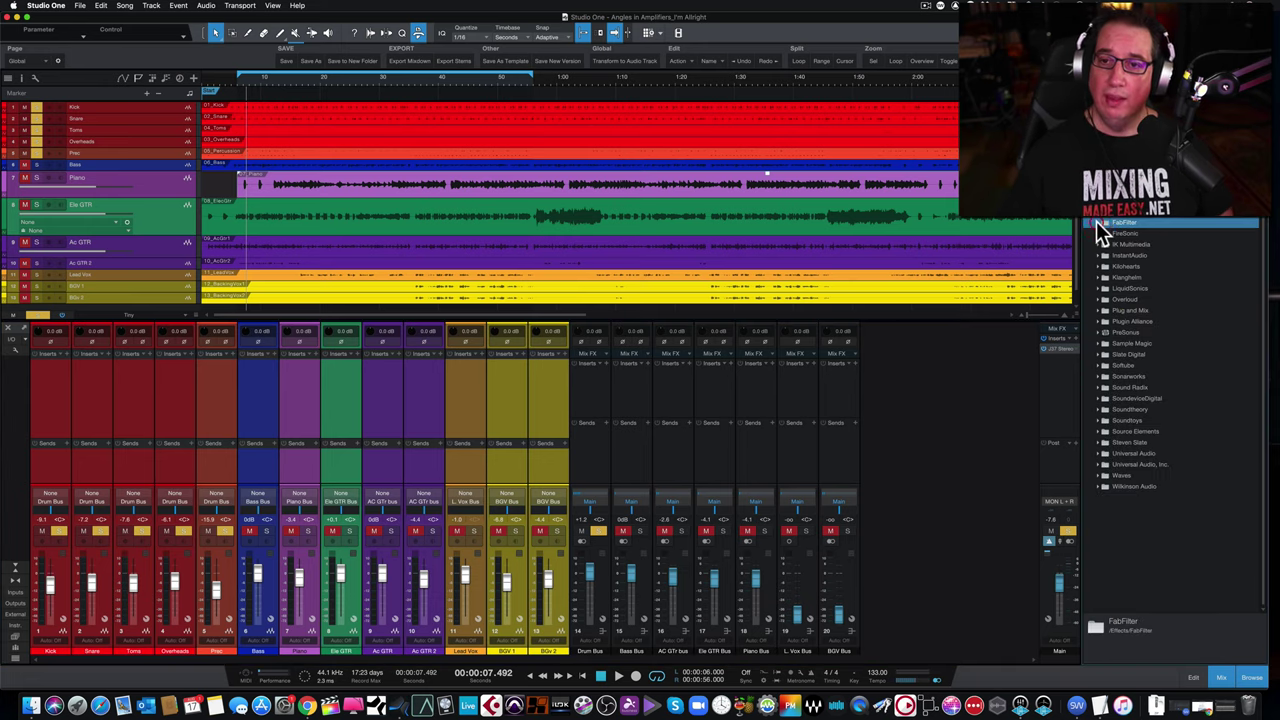
{"action": "left_click", "coordinate": [1097, 321]}
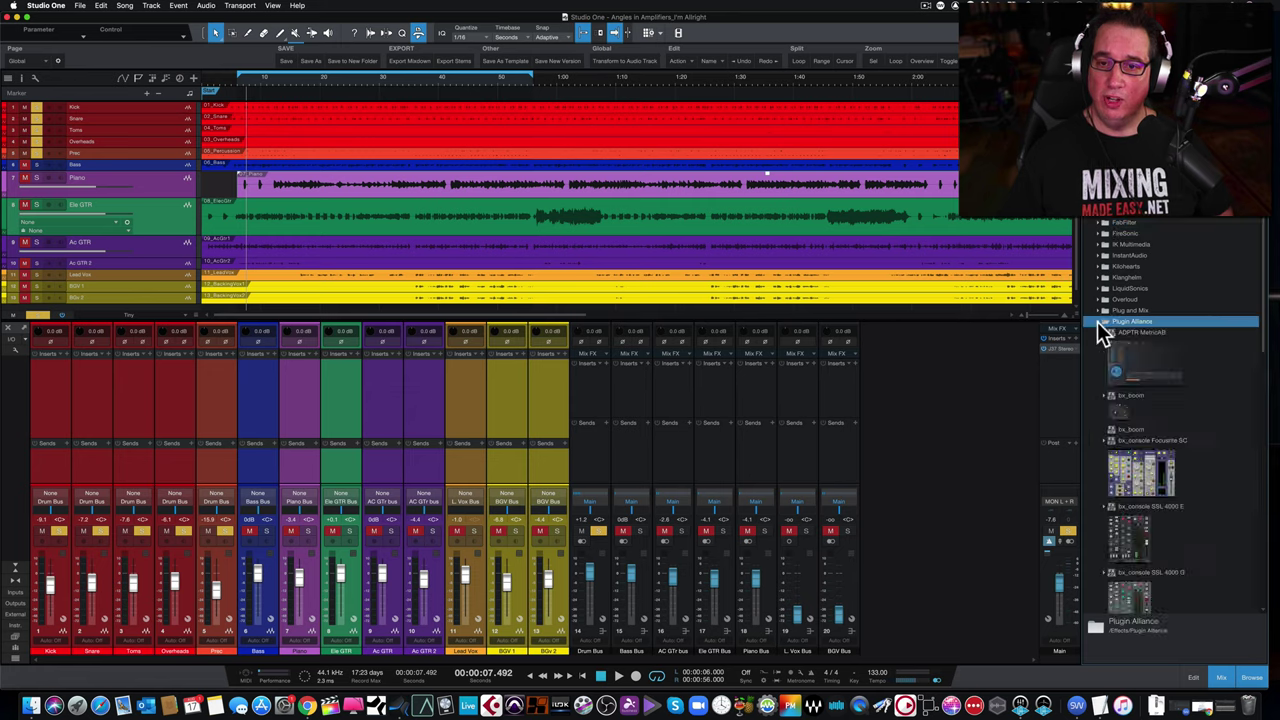
{"action": "left_click", "coordinate": [1116, 442]}
{"action": "scroll", "coordinate": [1116, 442], "scroll_direction": "down", "scroll_amount": 3}
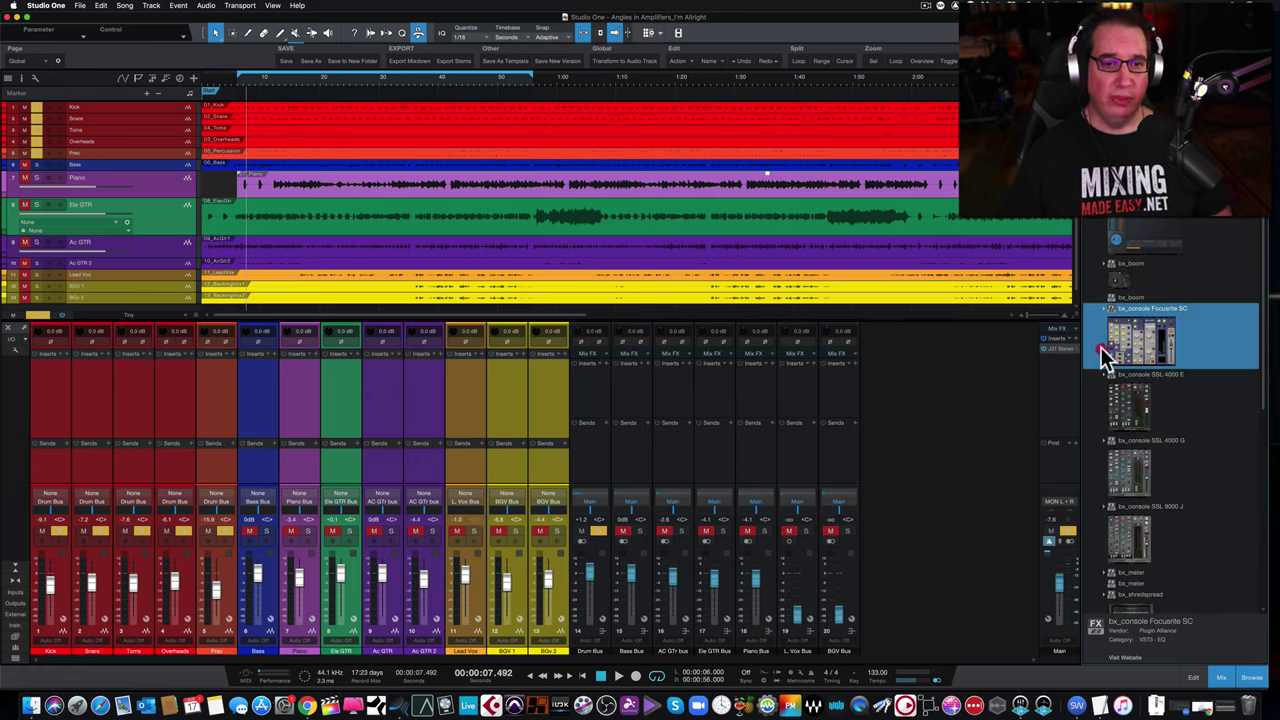
{"action": "left_click_drag", "start_coordinate": [1022, 362], "coordinate": [162, 290]}
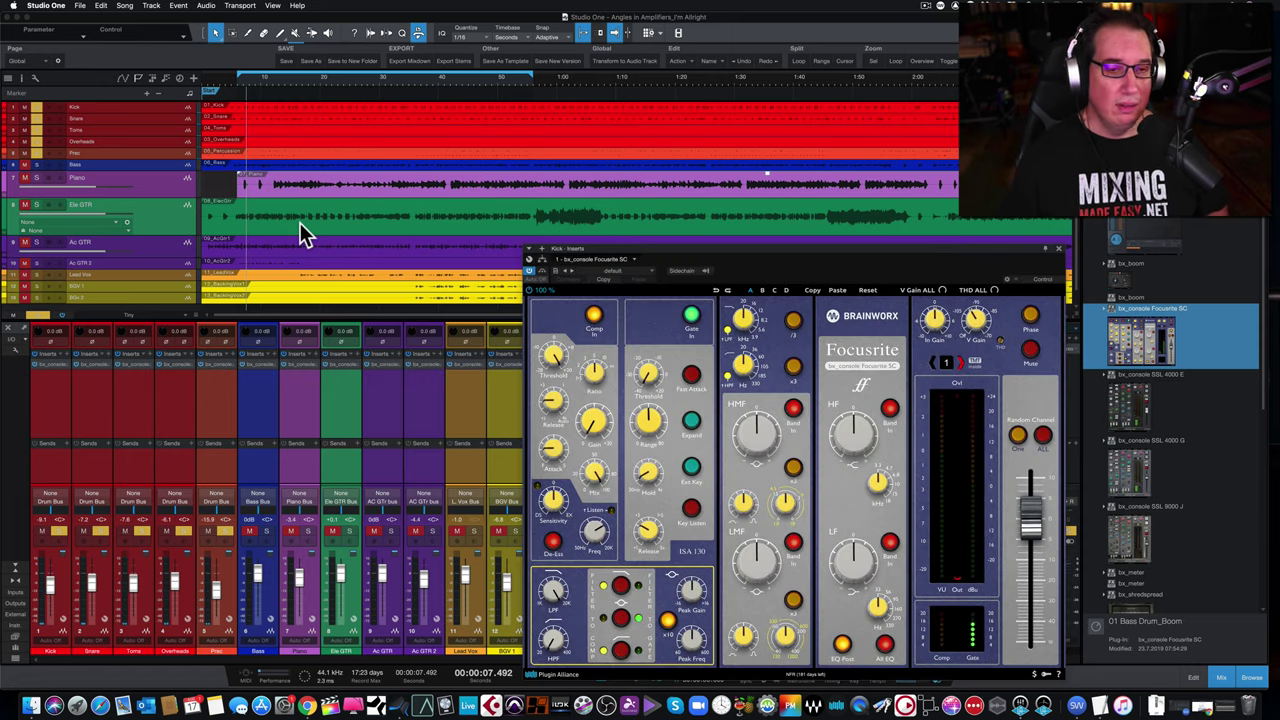
Set the Focusrite SC plug-in window size to 75%, then close it.
{"action": "left_click_drag", "start_coordinate": [600, 248], "coordinate": [230, 164]}
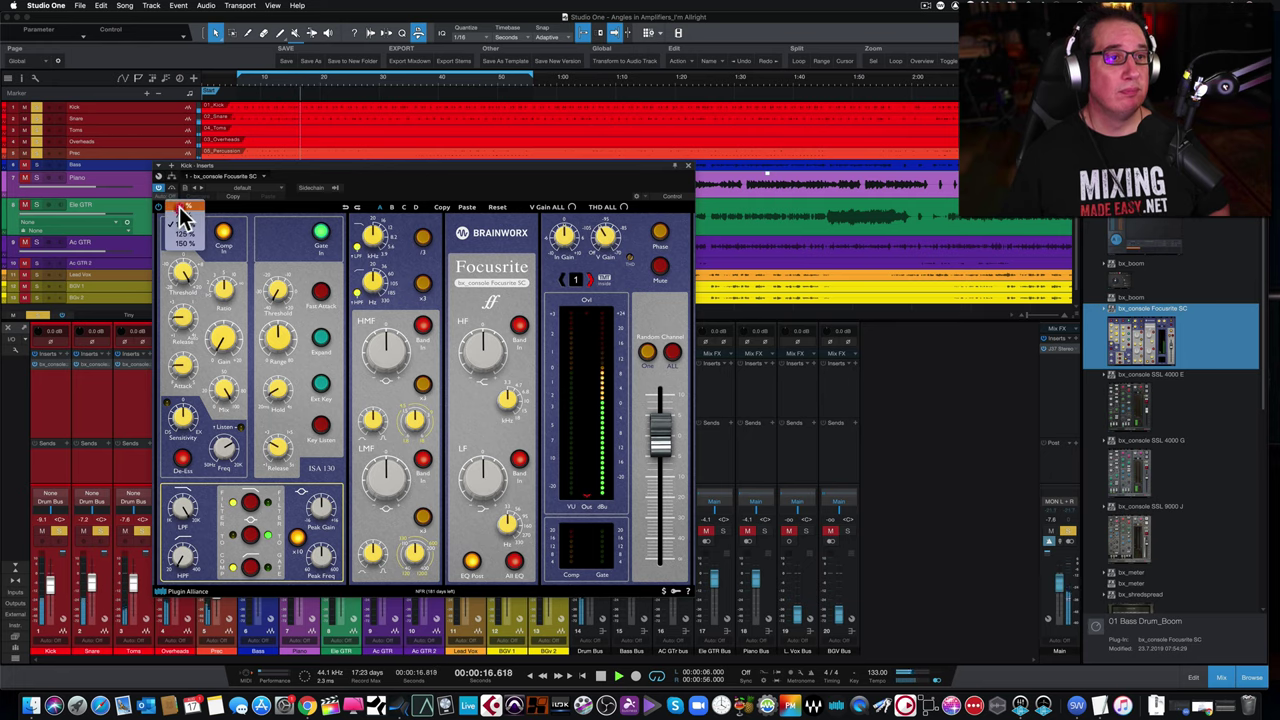
{"action": "left_click", "coordinate": [175, 207]}
{"action": "left_click", "coordinate": [180, 215]}
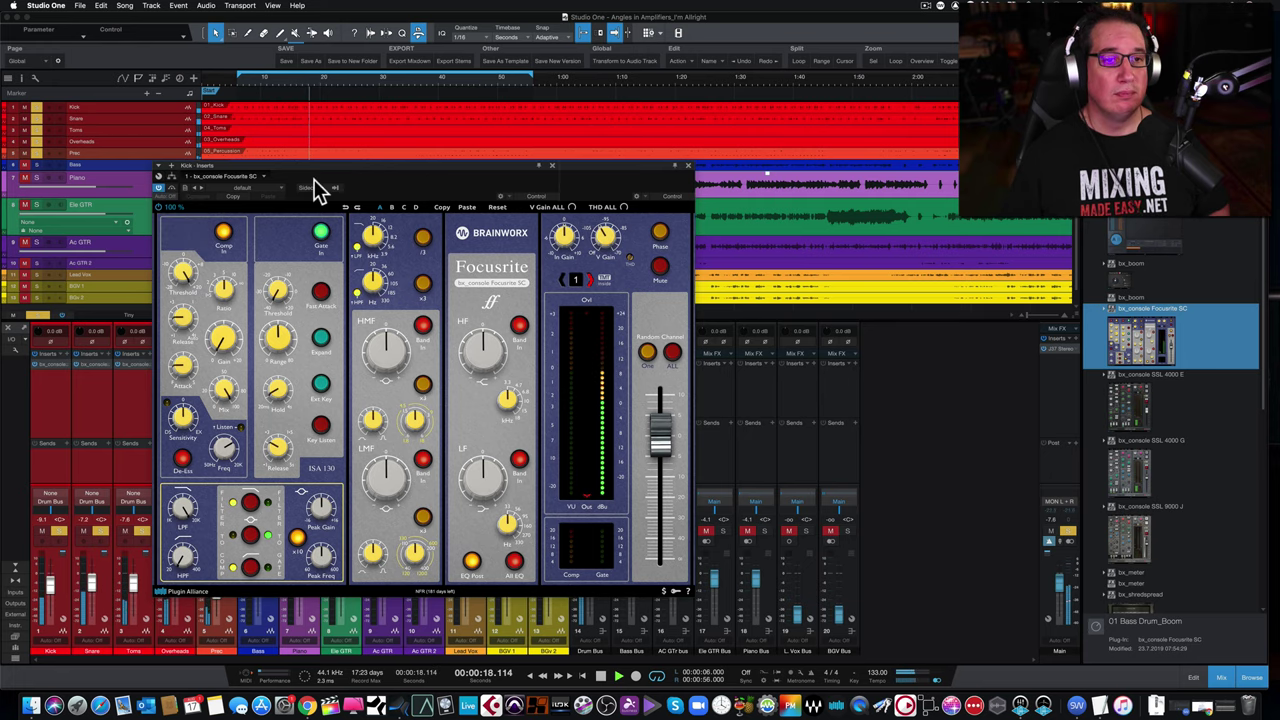
{"action": "left_click_drag", "start_coordinate": [321, 166], "coordinate": [409, 139]}
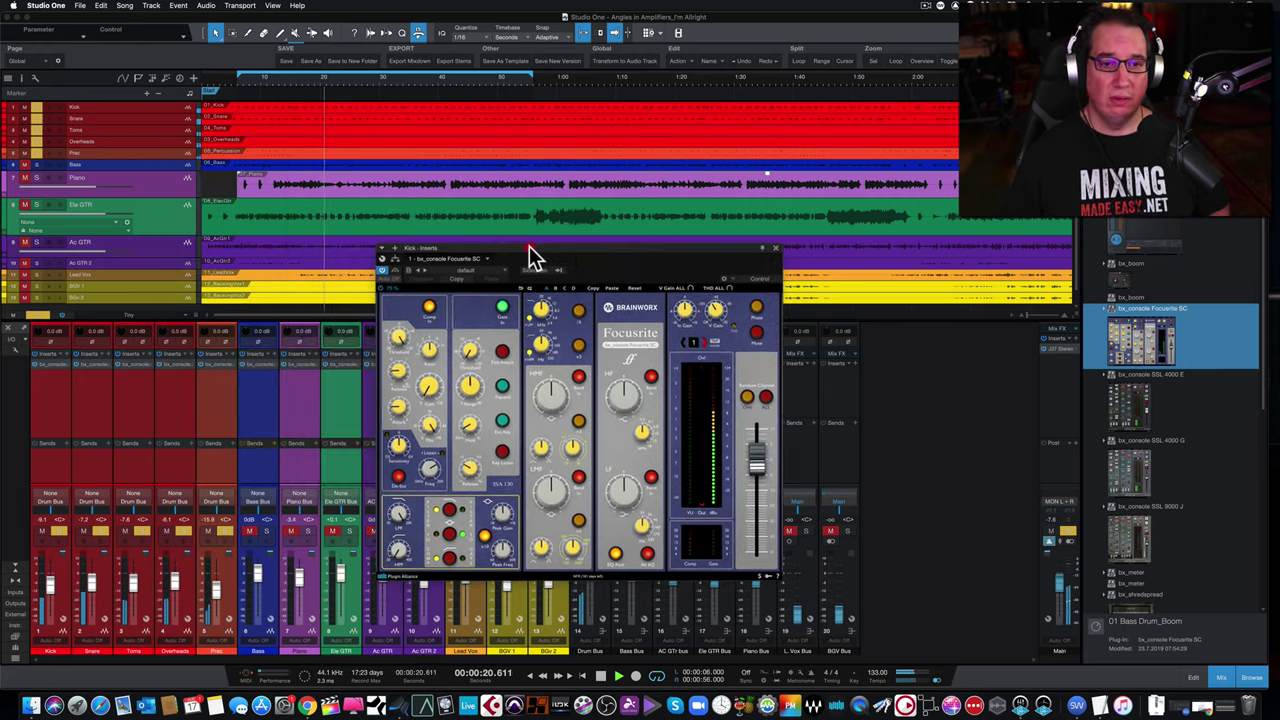
{"action": "left_click_drag", "start_coordinate": [530, 255], "coordinate": [485, 191]}
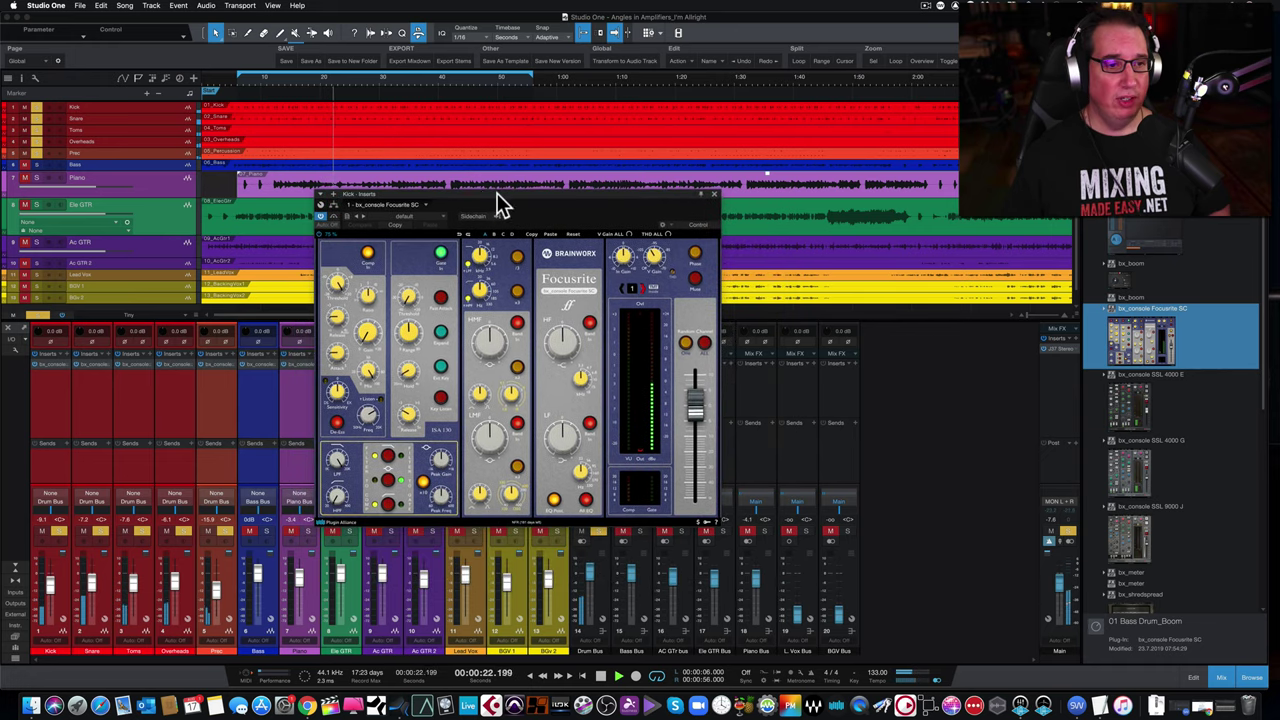
{"action": "left_click", "coordinate": [714, 193]}
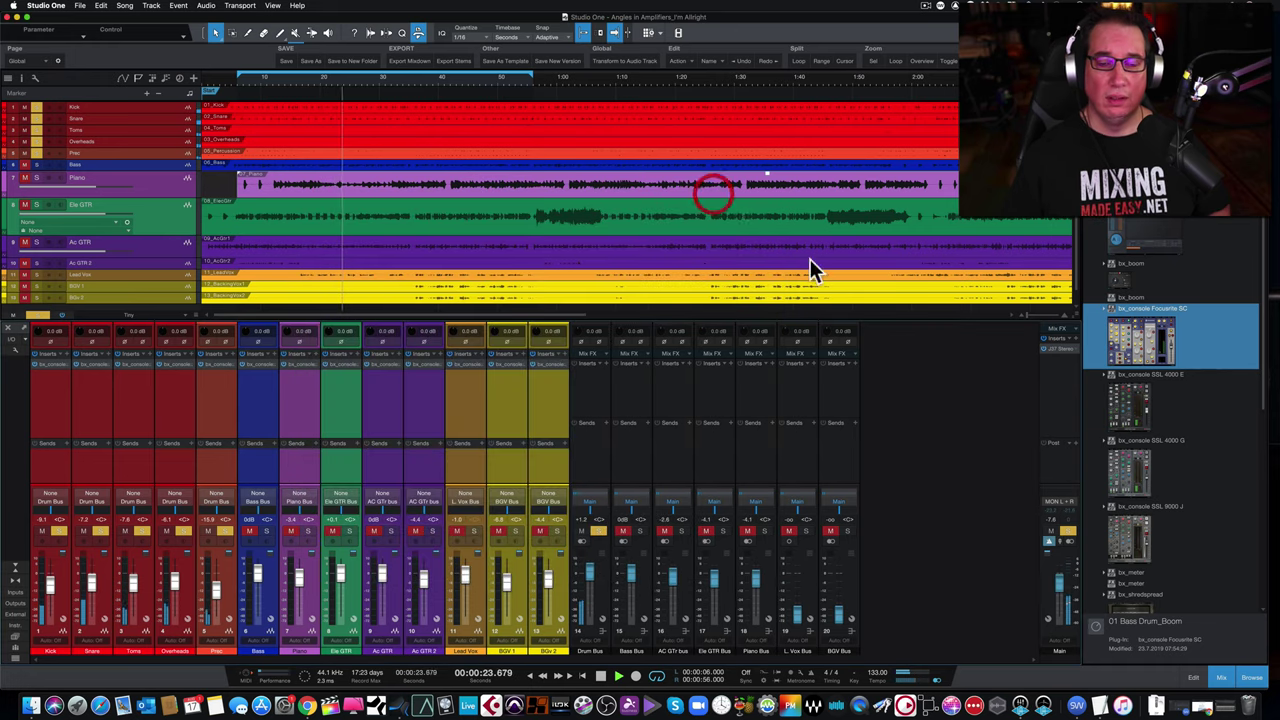
Insert bx_console SSL 4000 E after the Focusrite SC on the Kick channel and close its window.
{"action": "left_click", "coordinate": [1121, 409]}
{"action": "left_click_drag", "start_coordinate": [1121, 409], "coordinate": [53, 387]}
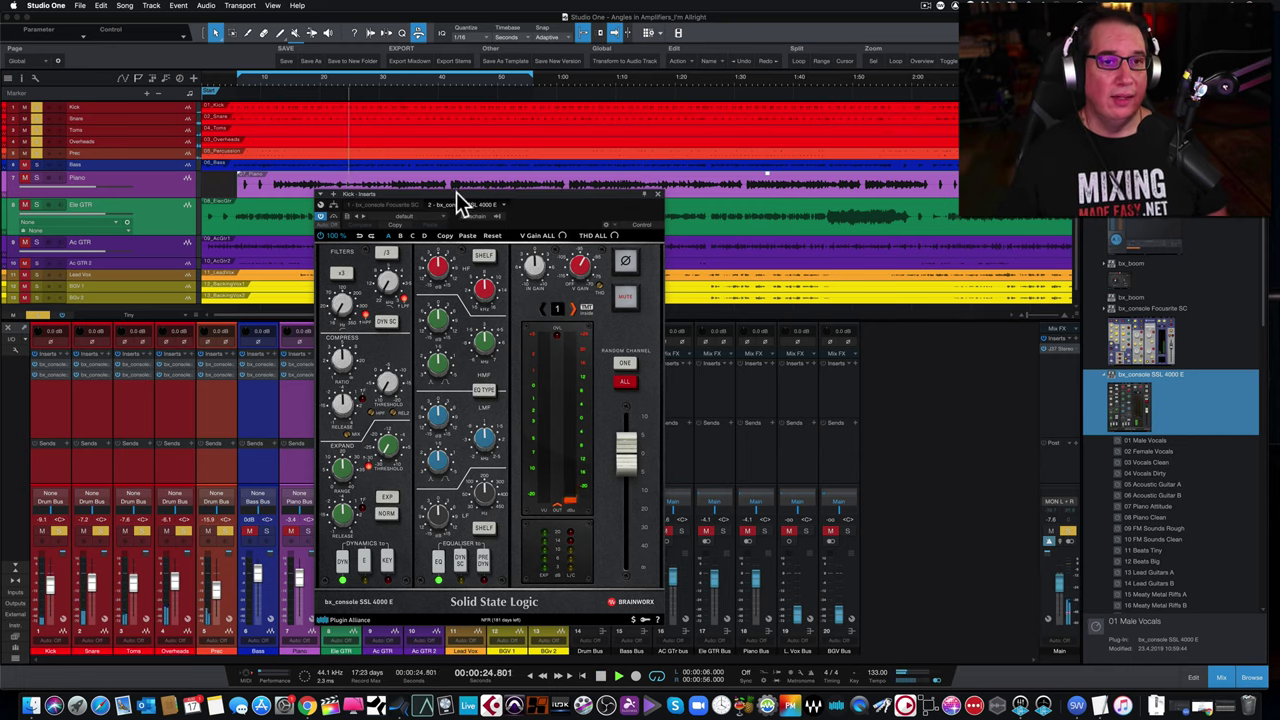
{"action": "left_click_drag", "start_coordinate": [458, 193], "coordinate": [453, 145]}
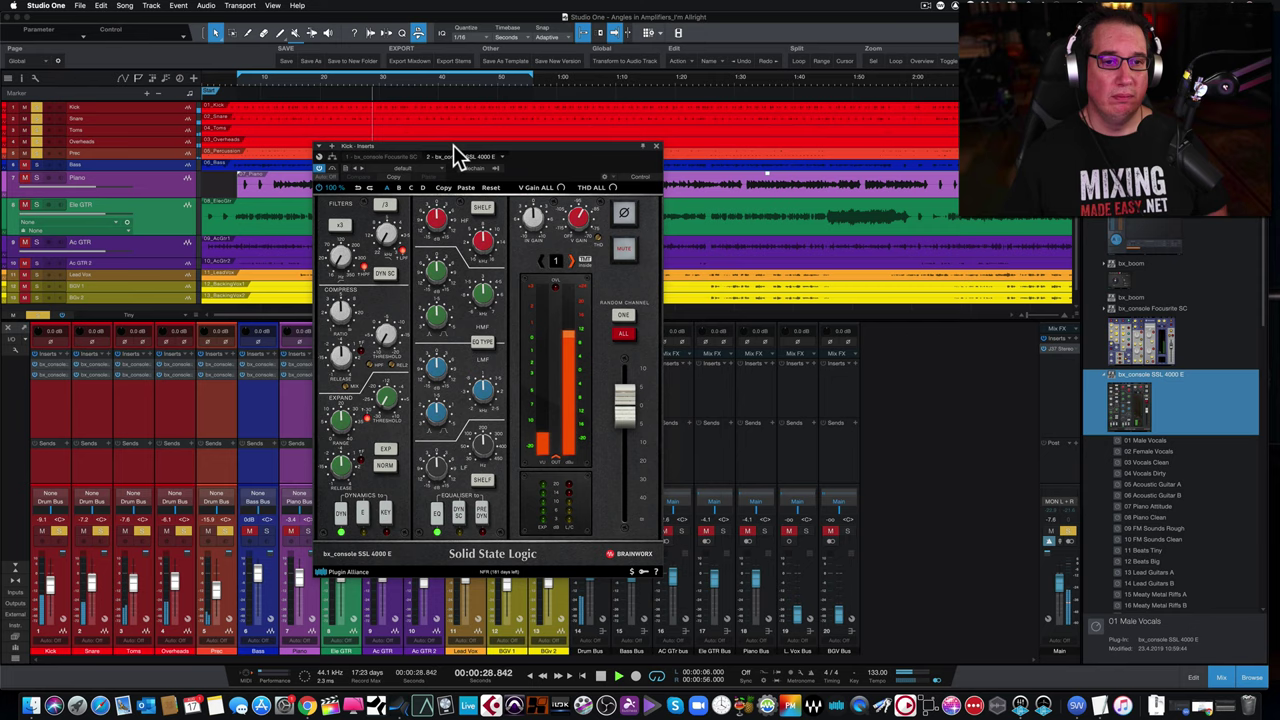
{"action": "left_click", "coordinate": [656, 144]}
Collapse the SSL 4000 E presets and add bx_console SSL 9000 J to the channel inserts.
{"action": "scroll", "coordinate": [1104, 331], "scroll_direction": "down", "scroll_amount": 1}
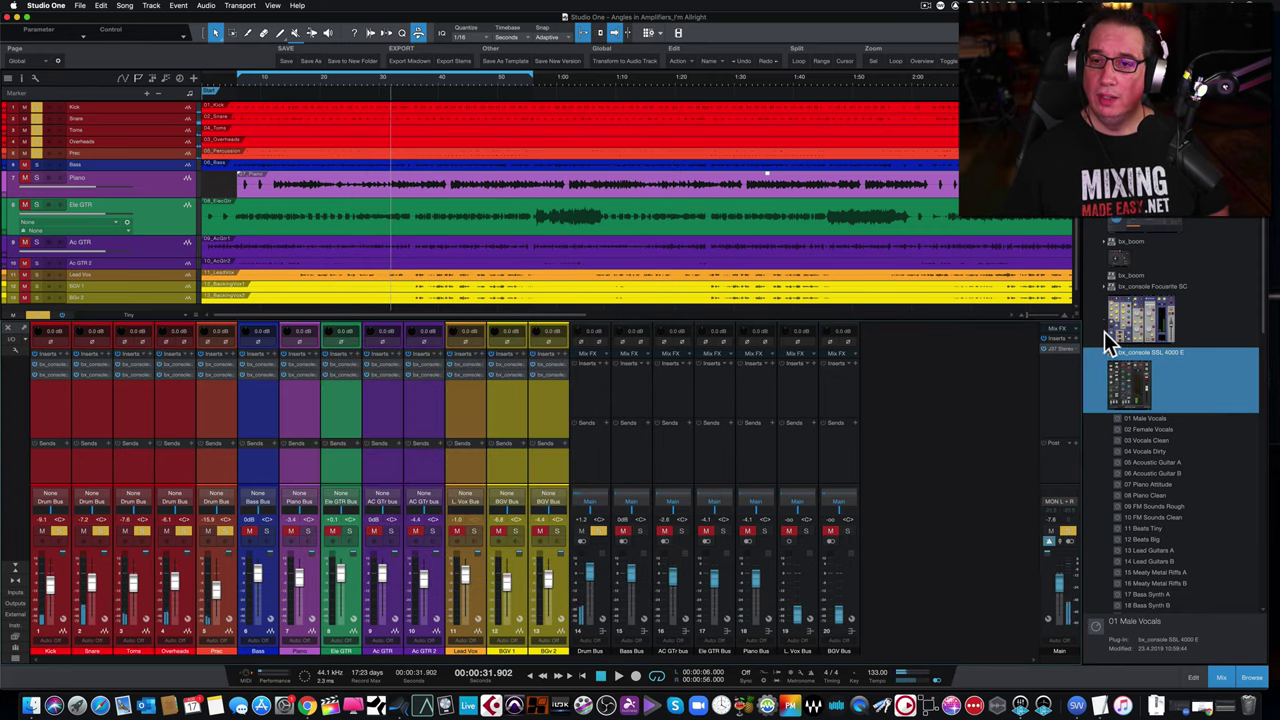
{"action": "scroll", "coordinate": [1104, 331], "scroll_direction": "up", "scroll_amount": 3}
{"action": "scroll", "coordinate": [1104, 331], "scroll_direction": "down", "scroll_amount": 6}
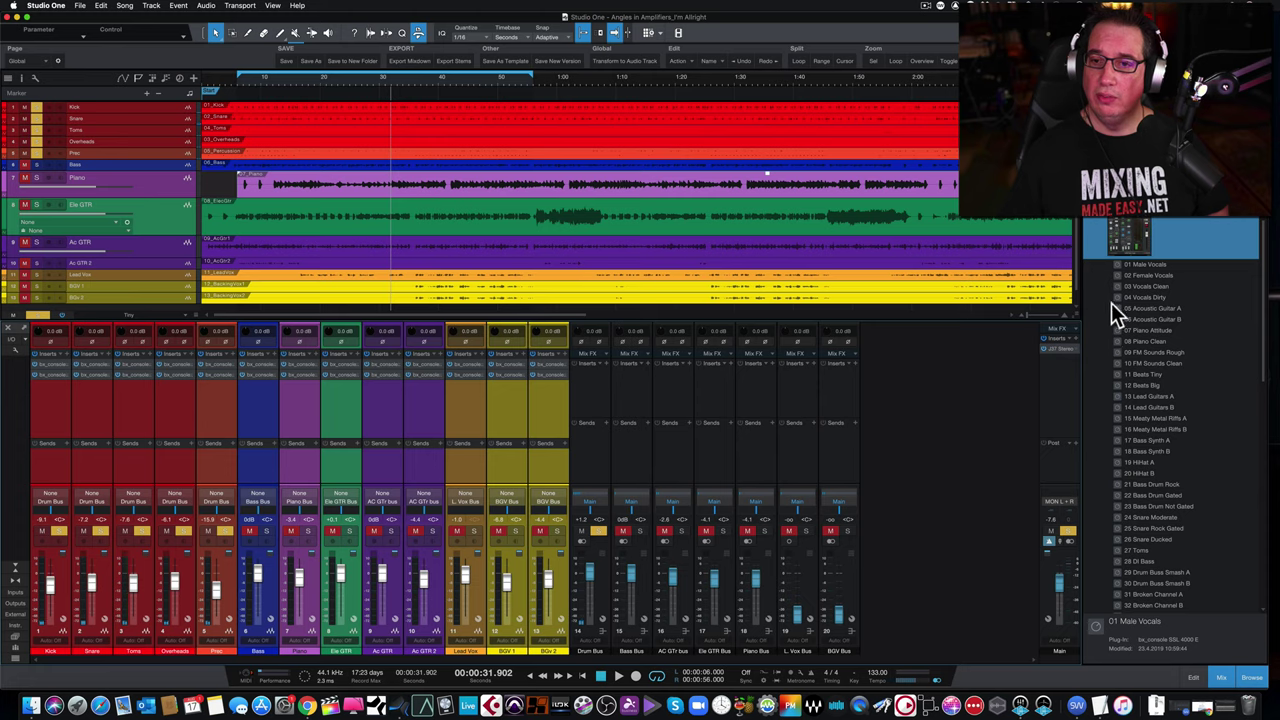
{"action": "key", "text": "Left"}
{"action": "double_click", "coordinate": [1128, 355]}
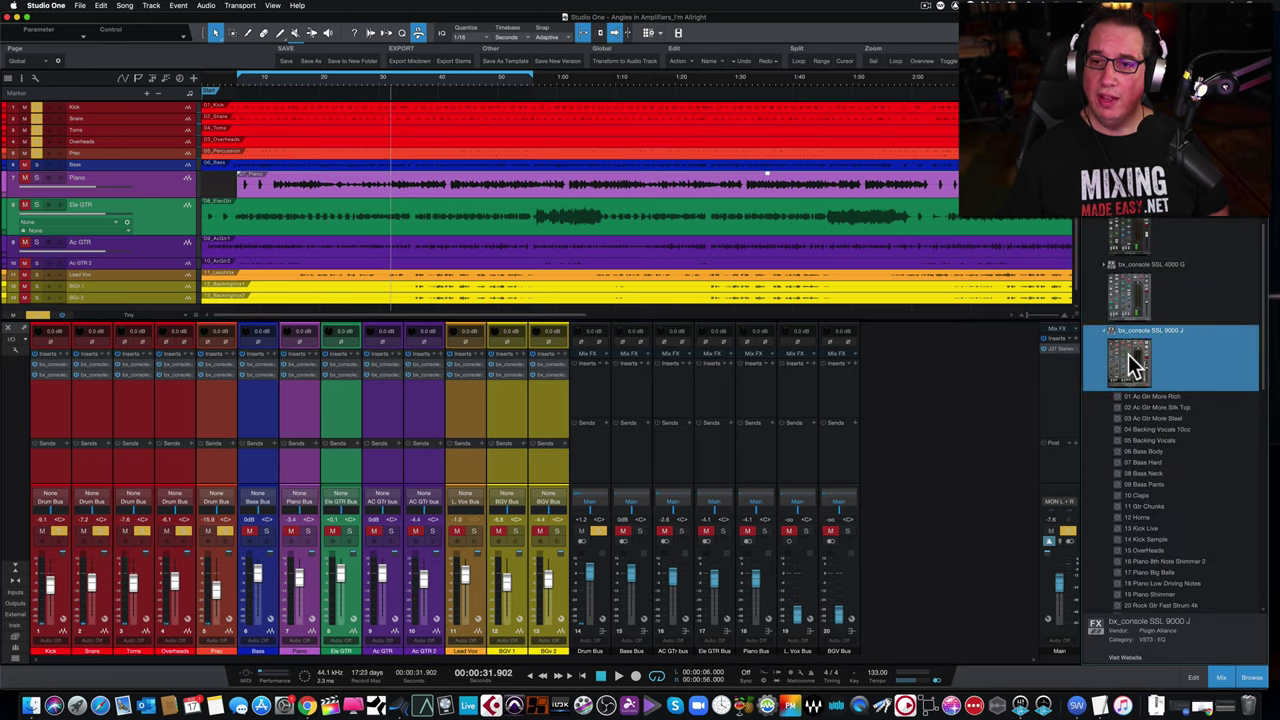
{"action": "left_click", "coordinate": [1108, 331]}
{"action": "left_click_drag", "start_coordinate": [1127, 346], "coordinate": [62, 410]}
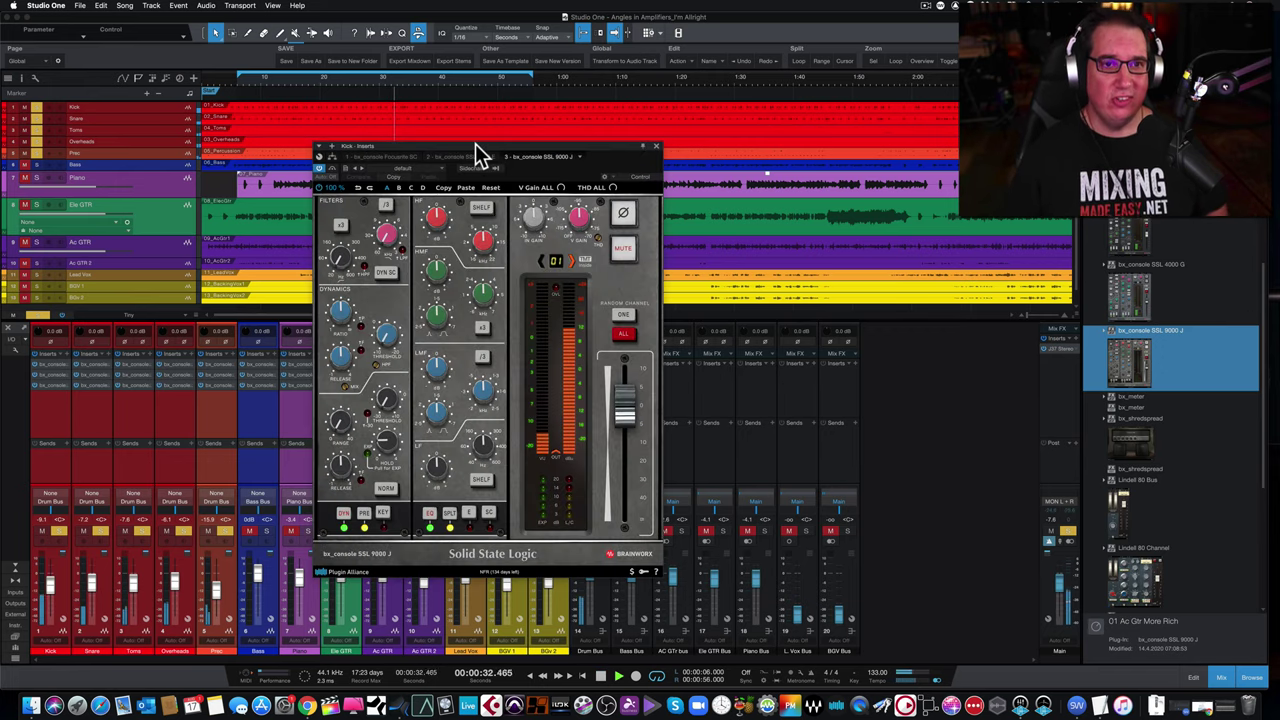
{"action": "left_click_drag", "start_coordinate": [475, 143], "coordinate": [504, 129]}
{"action": "left_click", "coordinate": [681, 131]}
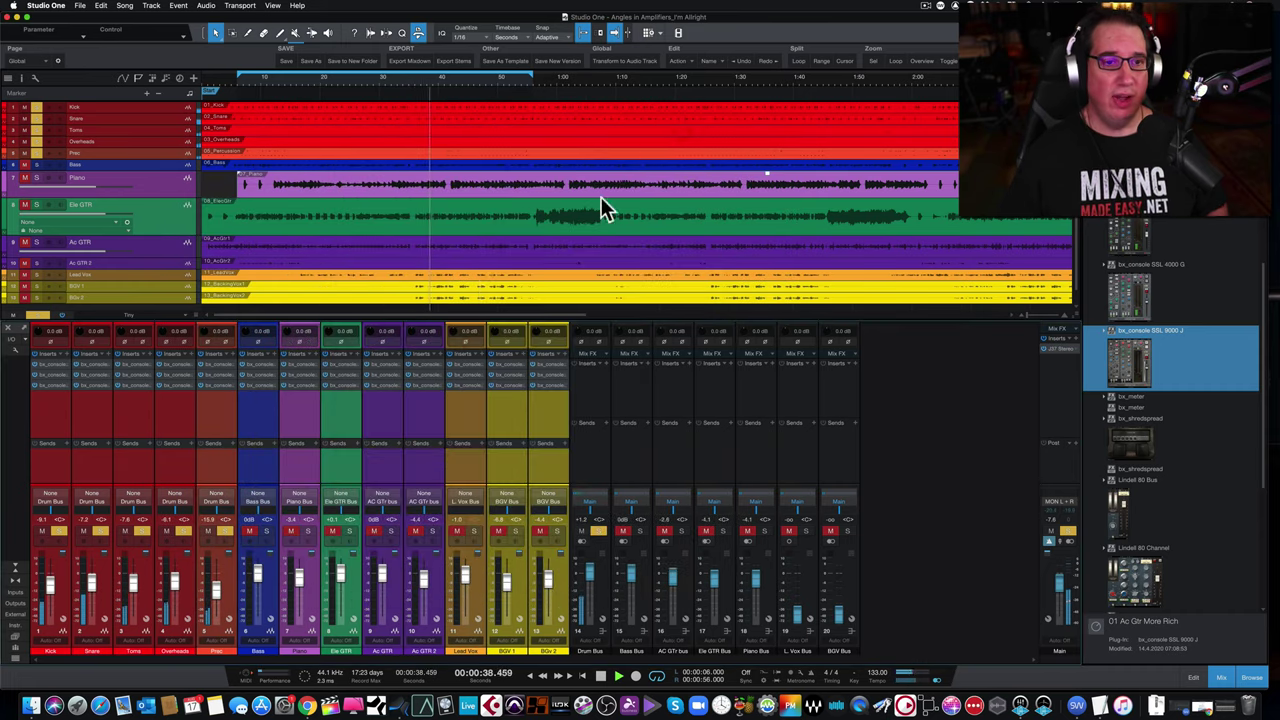
Open the SSL 9000 J on the BGV 2 channel to check it, then close it.
{"action": "left_click", "coordinate": [546, 382]}
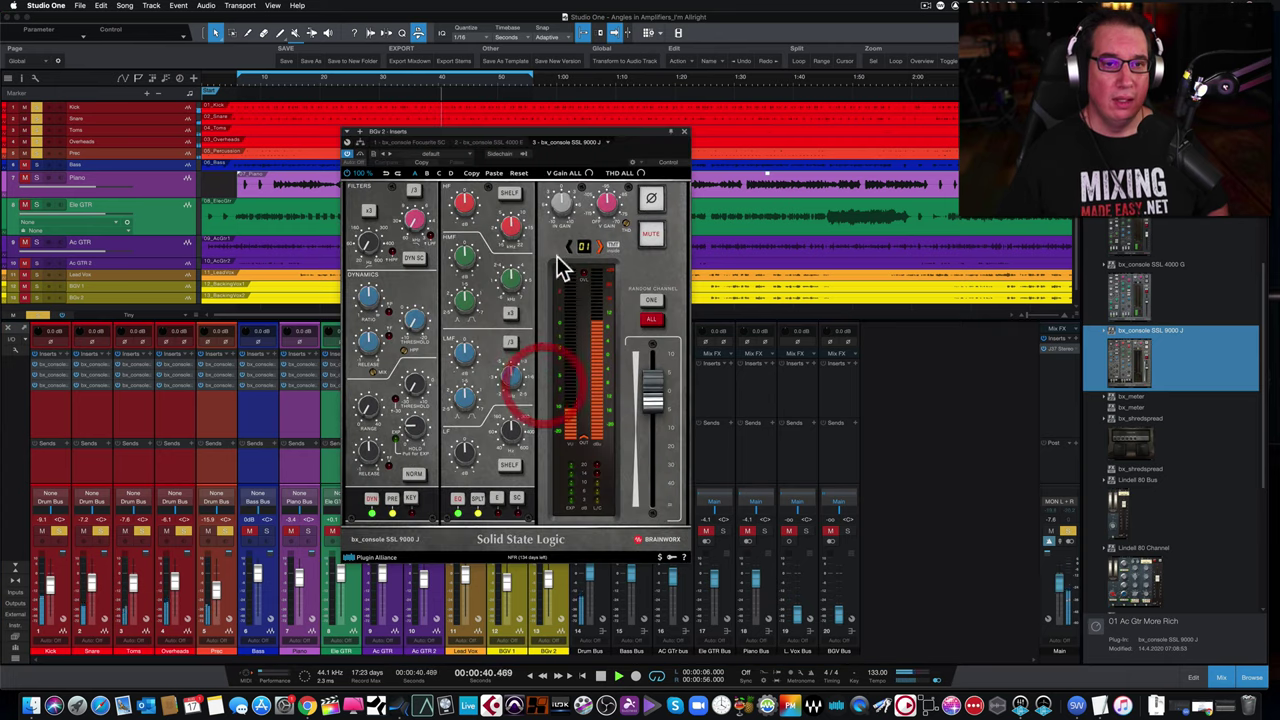
{"action": "left_click_drag", "start_coordinate": [554, 131], "coordinate": [525, 138]}
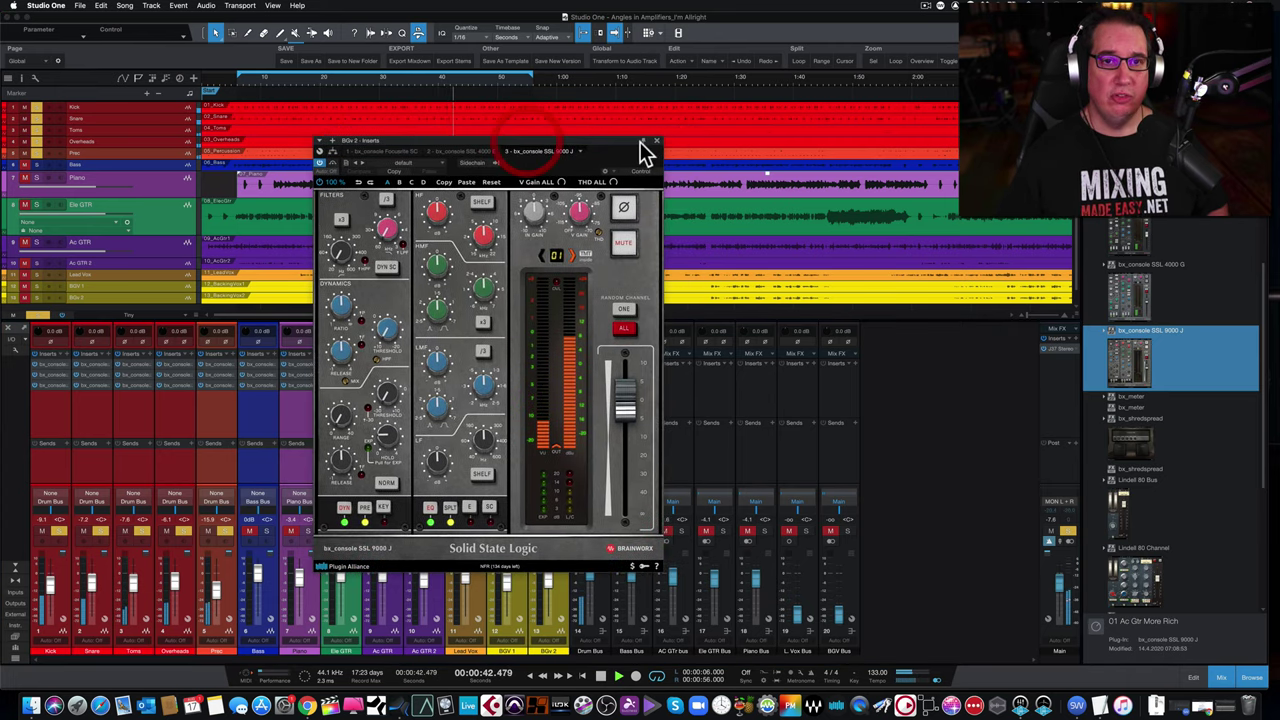
{"action": "left_click", "coordinate": [657, 141]}
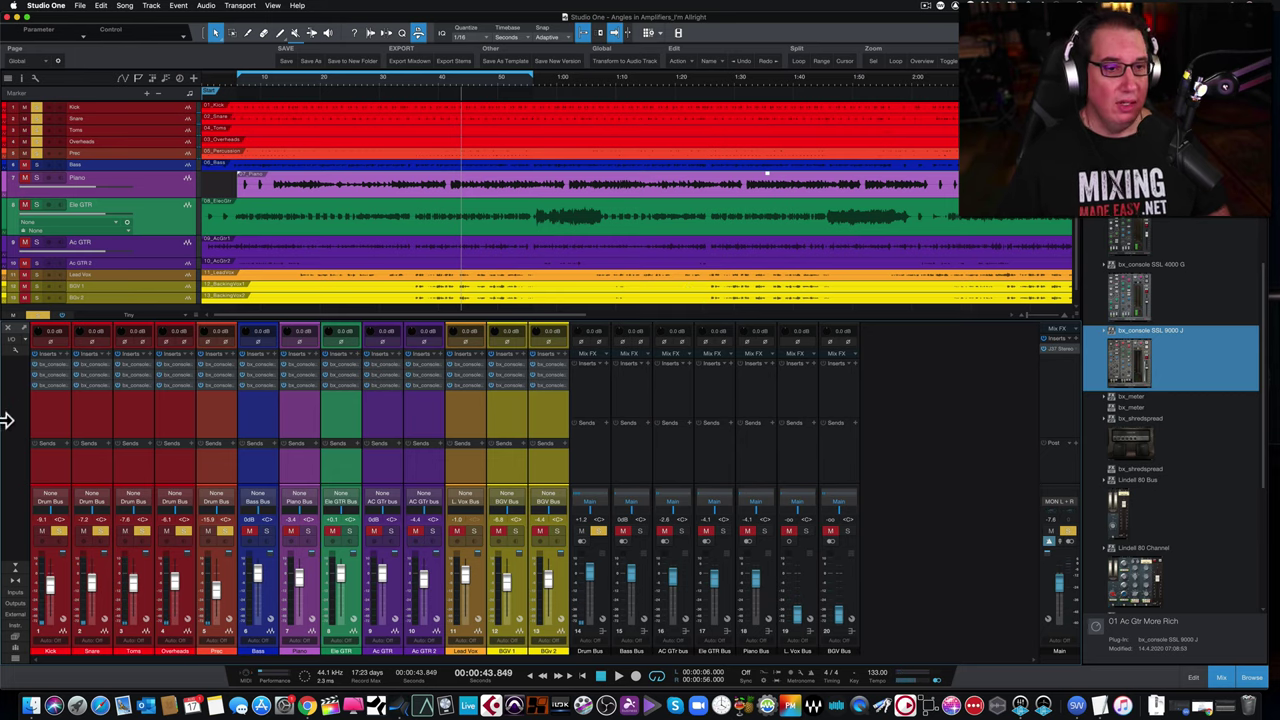
Remove All bx_console inserts, then add Arturia Pre 1973 from the Arturia folder to Kick through BGV 2.
{"action": "left_click", "coordinate": [59, 354]}
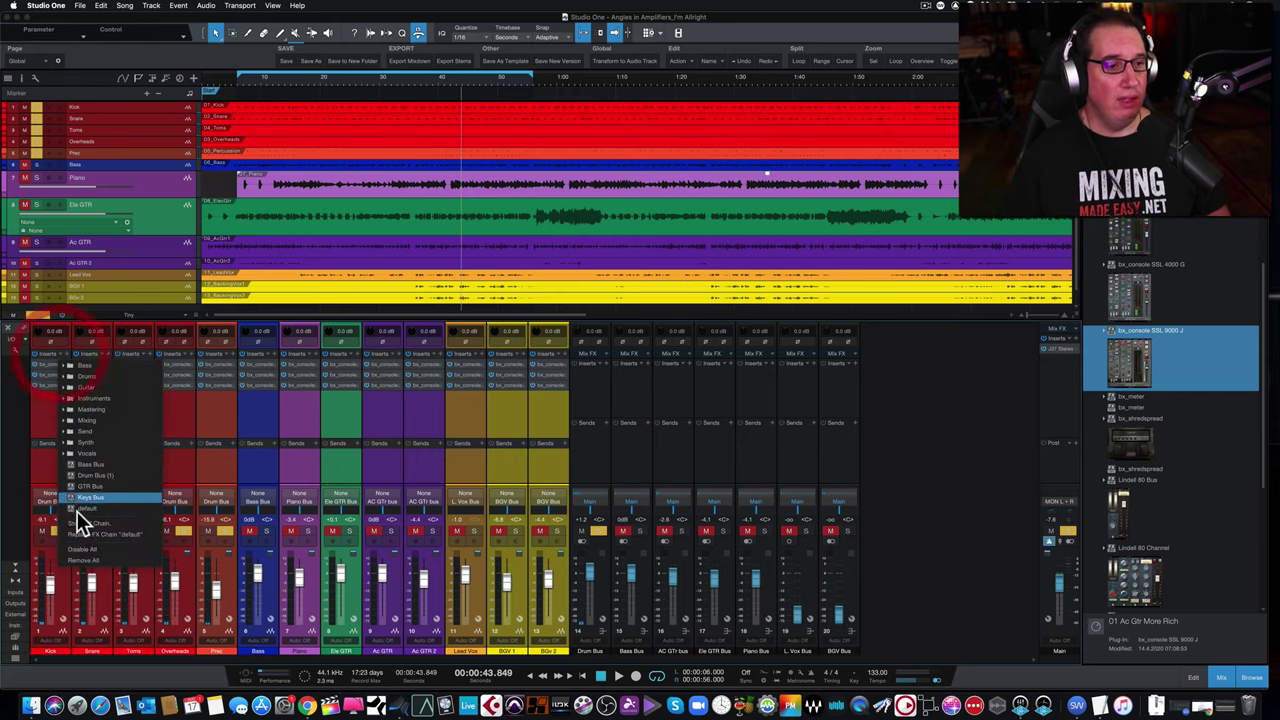
{"action": "left_click", "coordinate": [80, 560]}
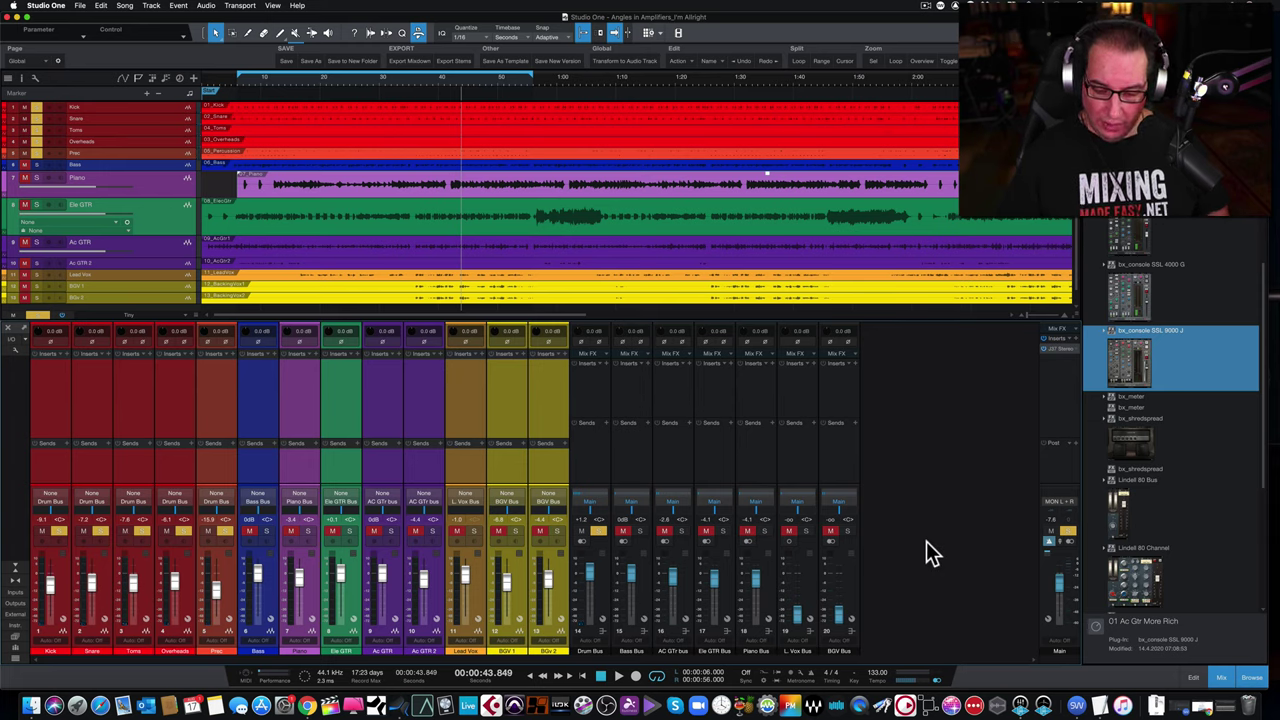
{"action": "scroll", "coordinate": [1113, 395], "scroll_direction": "up", "scroll_amount": 5}
{"action": "left_click", "coordinate": [1099, 342]}
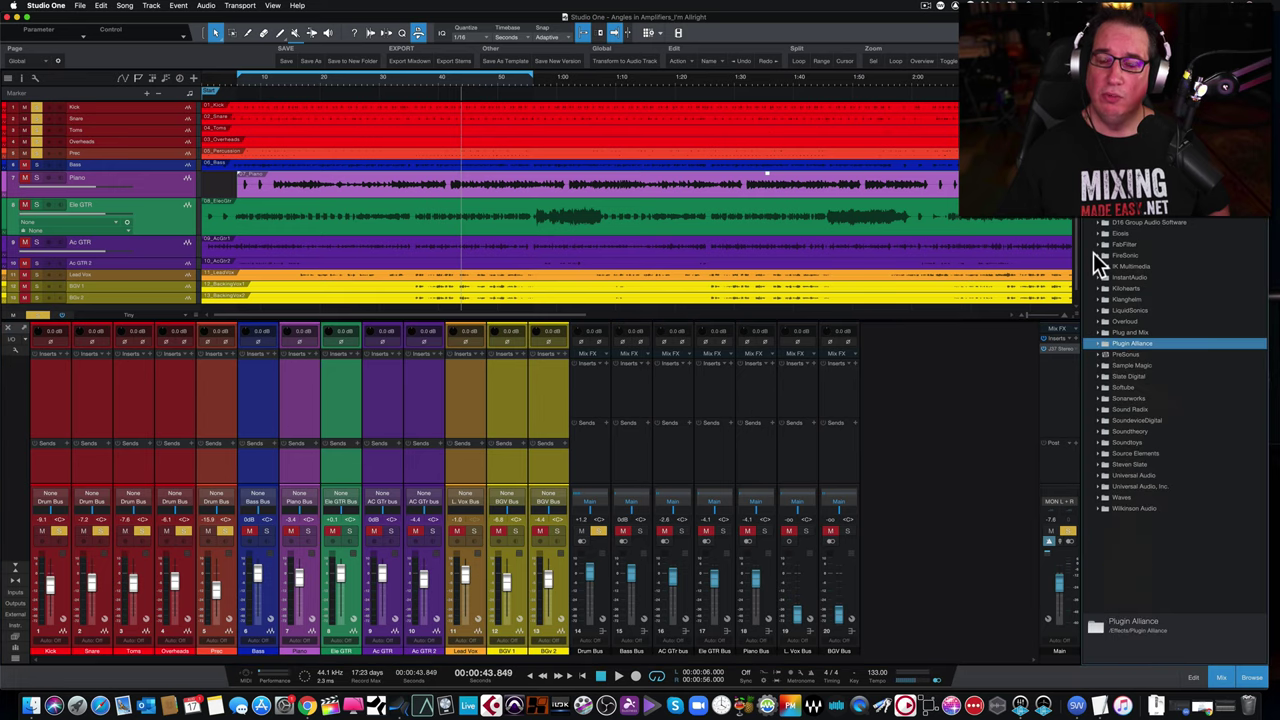
{"action": "left_click", "coordinate": [1152, 217]}
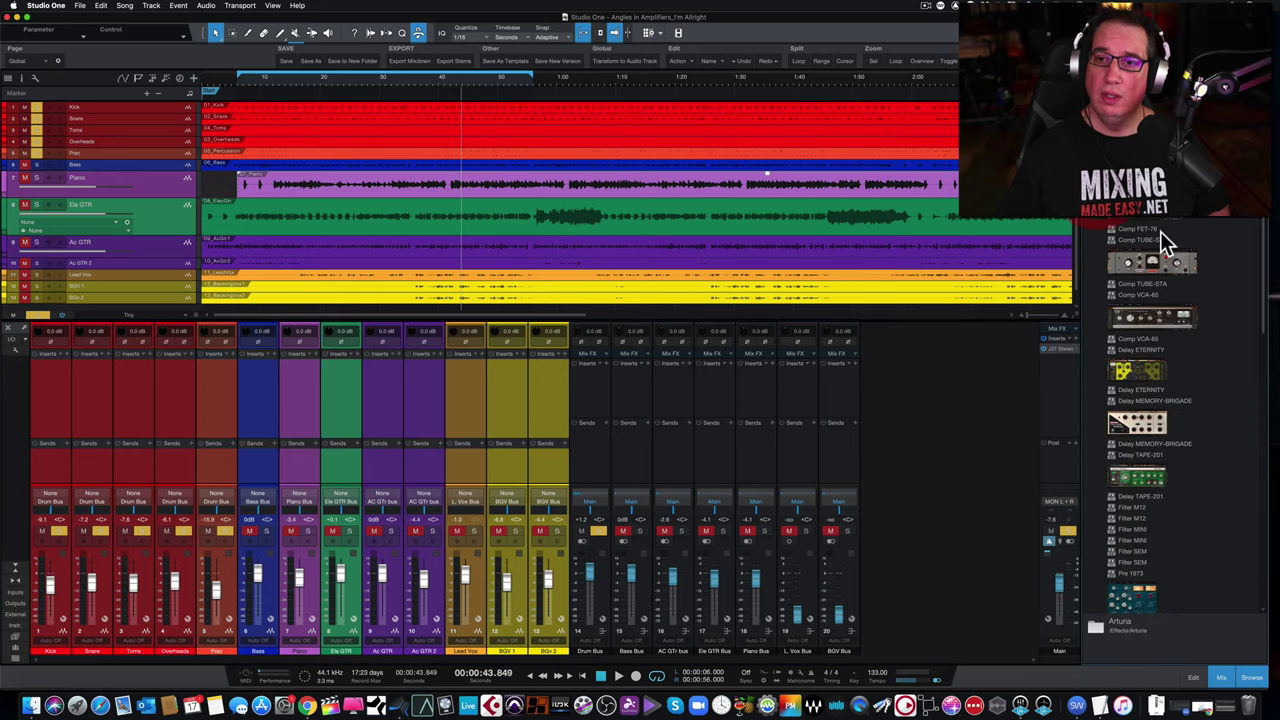
{"action": "scroll", "coordinate": [1140, 285], "scroll_direction": "down", "scroll_amount": 6}
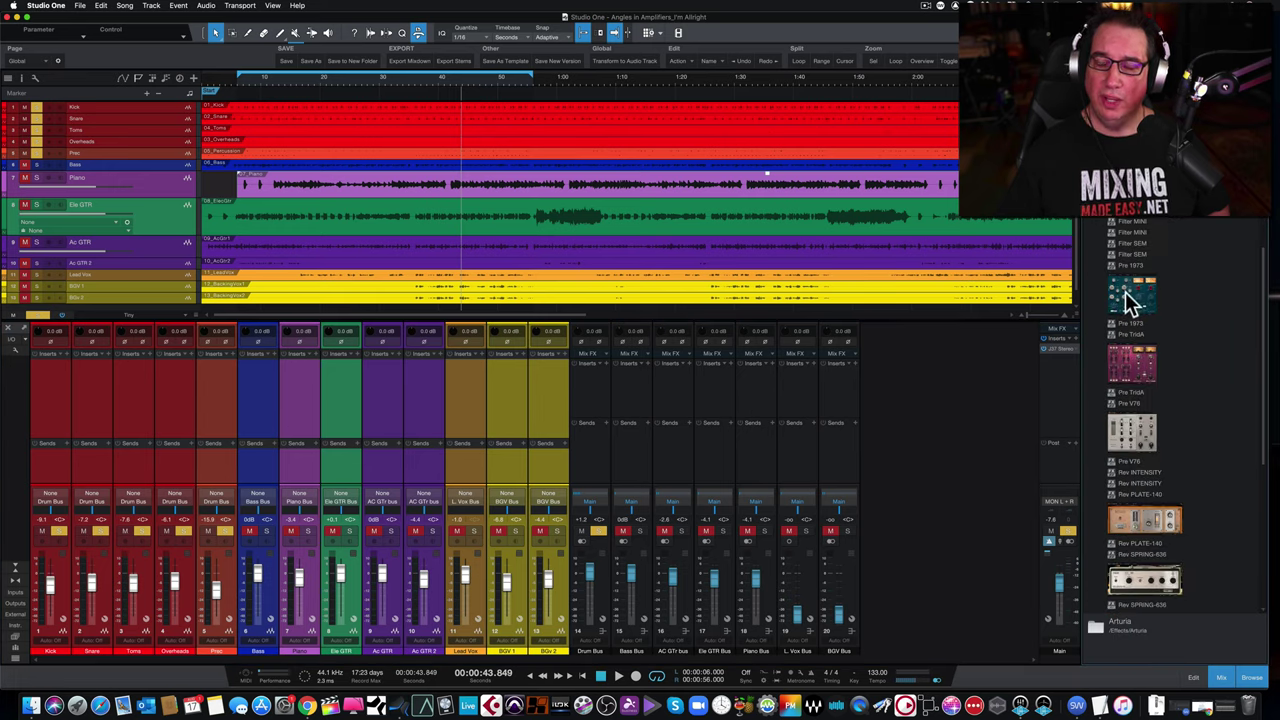
{"action": "left_click_drag", "start_coordinate": [1130, 298], "coordinate": [52, 378]}
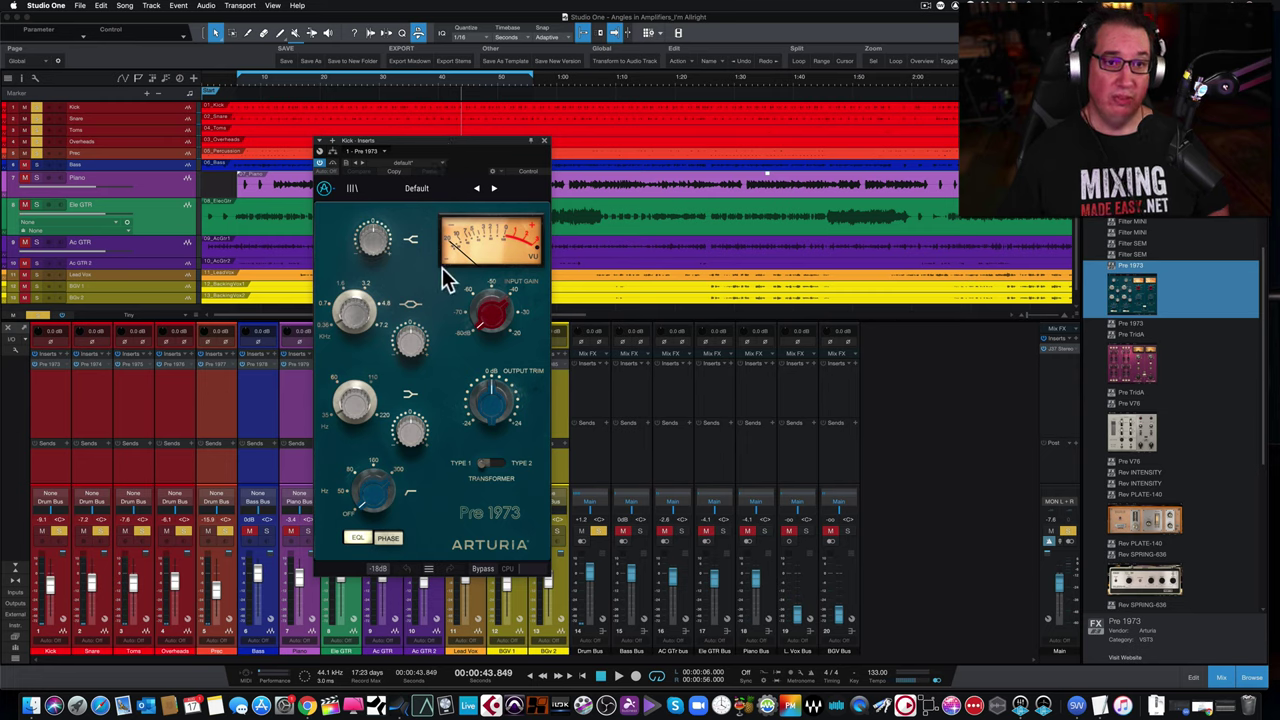
{"action": "left_click_drag", "start_coordinate": [421, 142], "coordinate": [482, 104]}
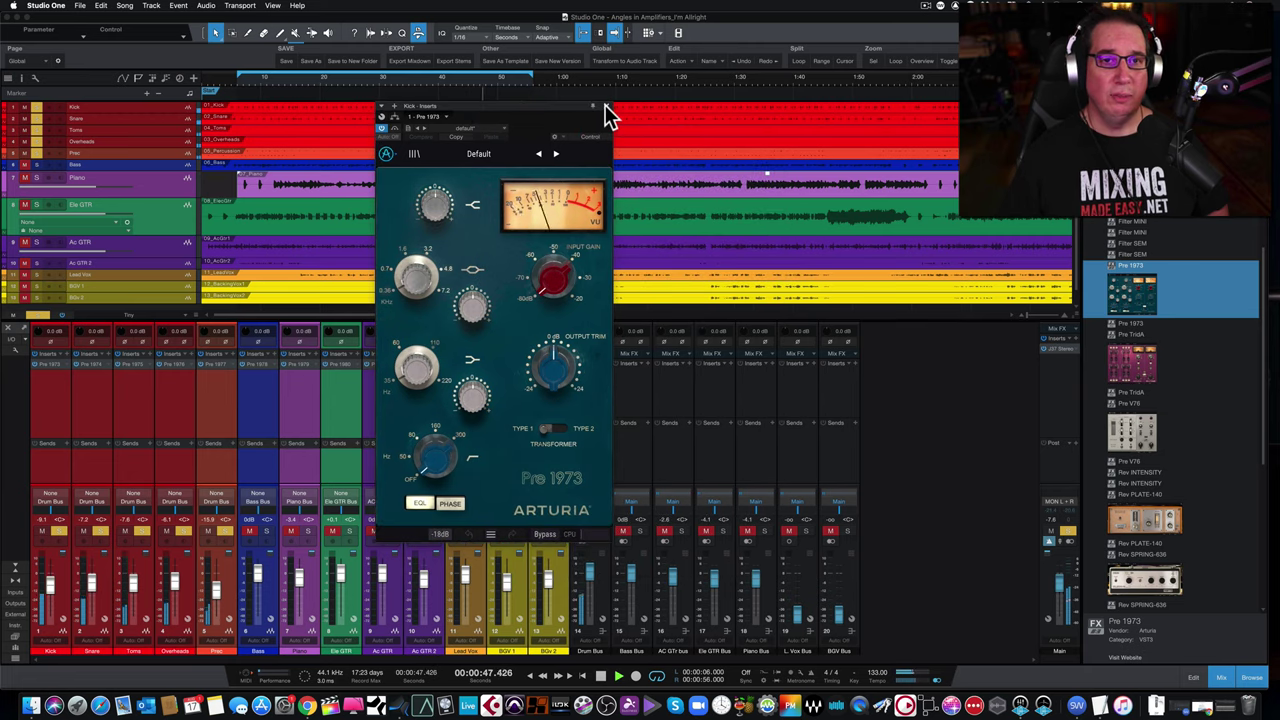
{"action": "left_click", "coordinate": [604, 105]}
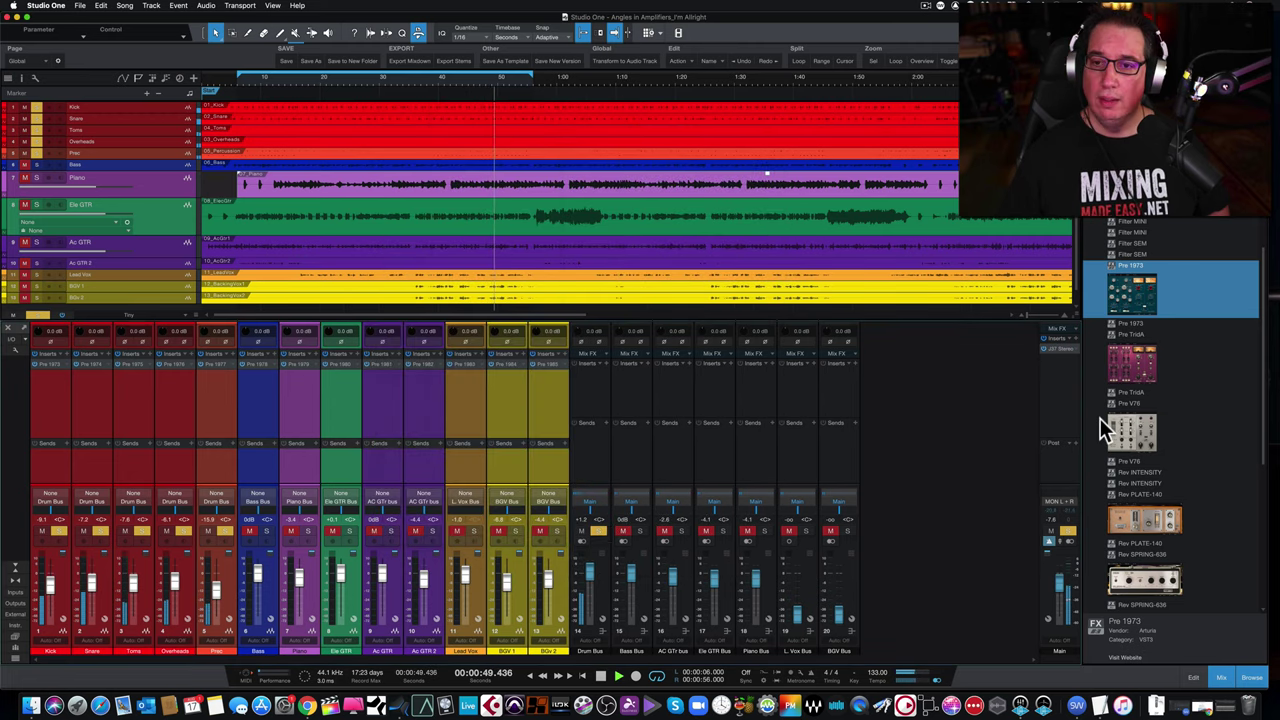
Add Arturia Pre V76 after Pre 1973, then Remove All inserts from BGV 2's insert options.
{"action": "left_click_drag", "start_coordinate": [1132, 432], "coordinate": [63, 383]}
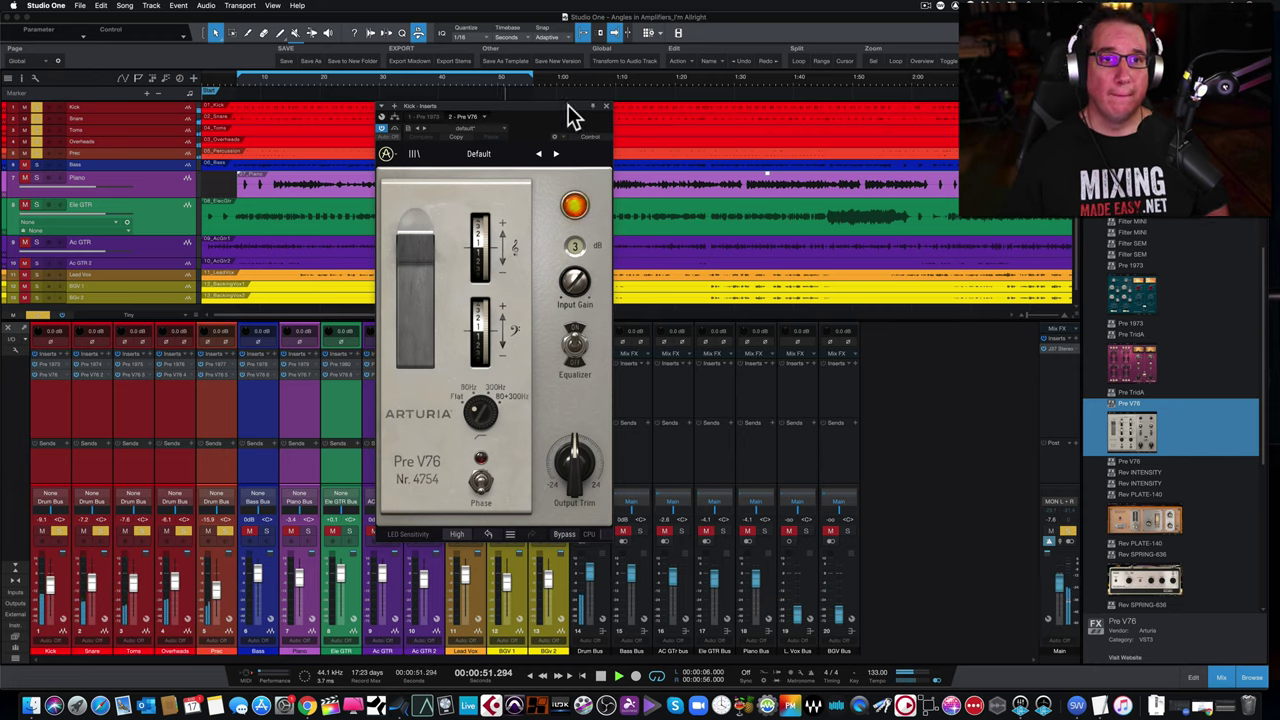
{"action": "left_click_drag", "start_coordinate": [568, 105], "coordinate": [521, 152]}
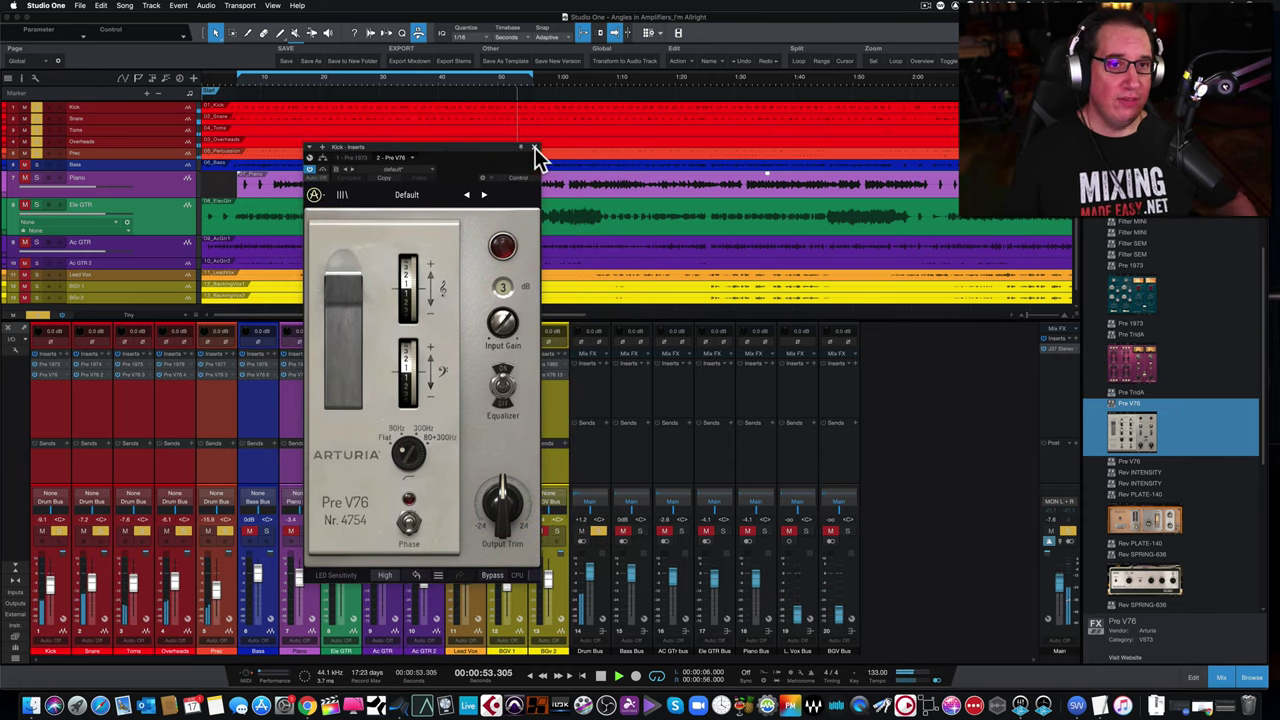
{"action": "left_click", "coordinate": [535, 148]}
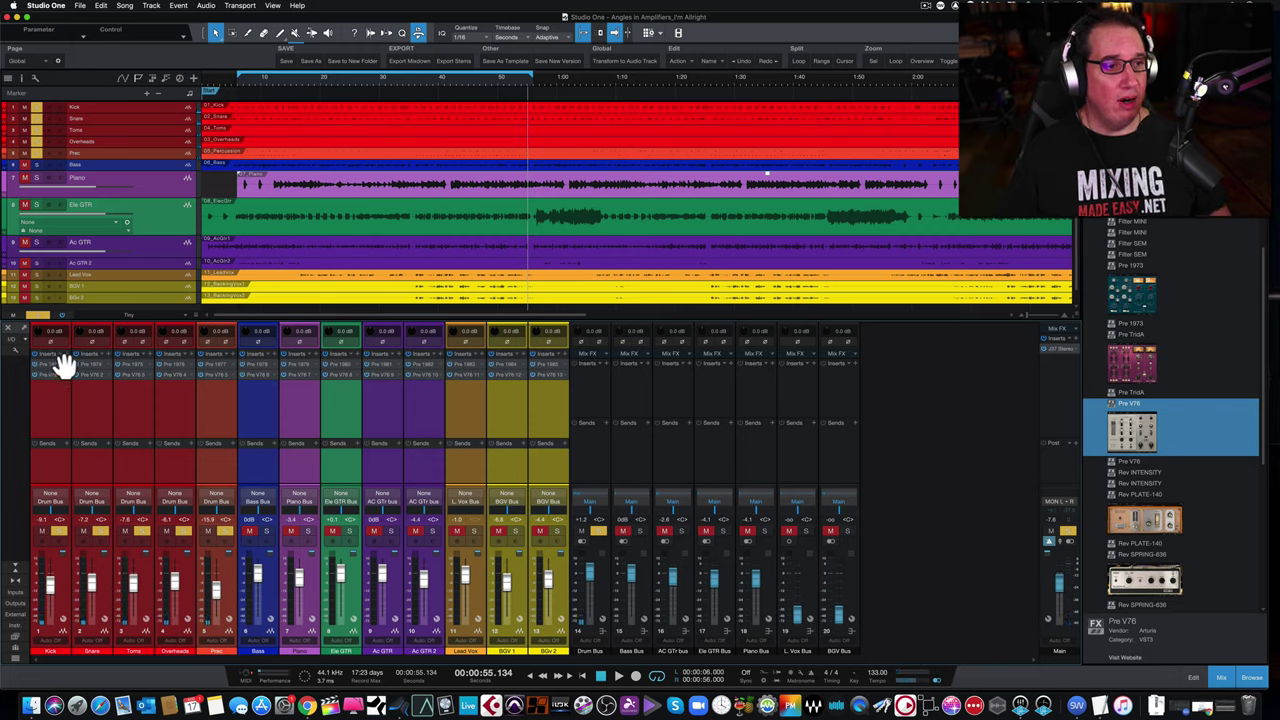
{"action": "left_click", "coordinate": [556, 352]}
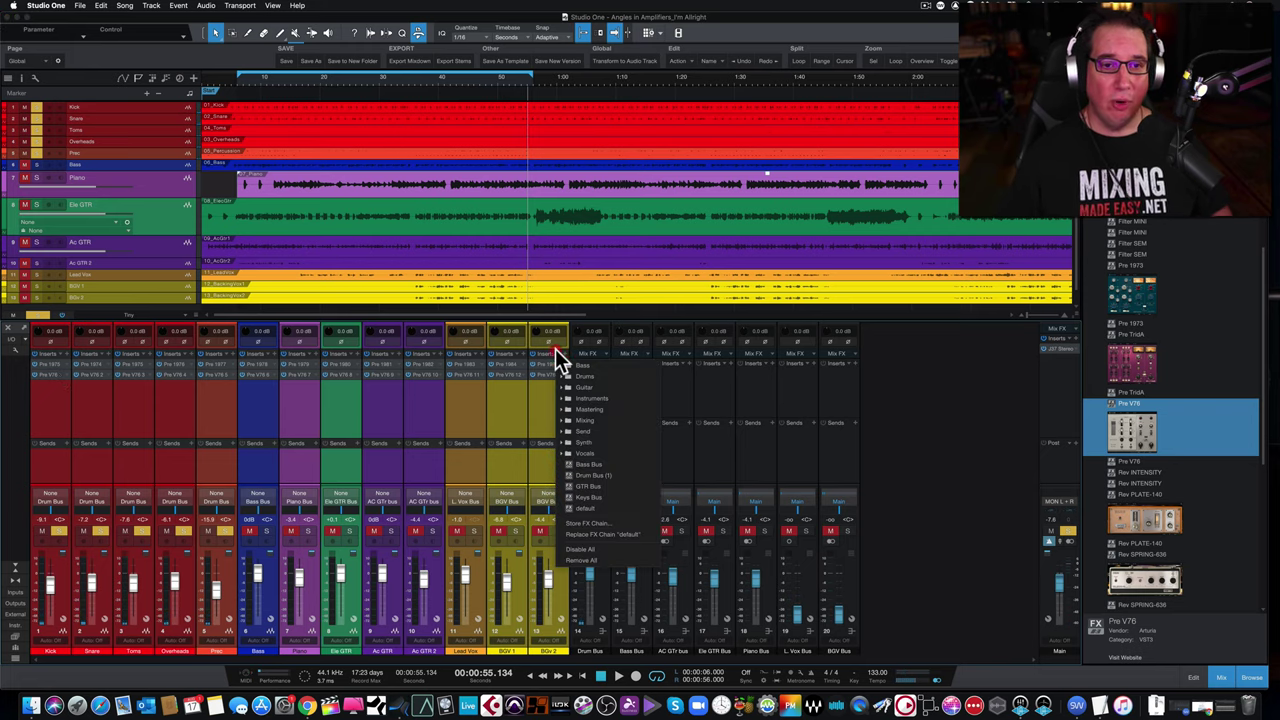
{"action": "left_click", "coordinate": [567, 558]}
{"action": "left_click", "coordinate": [543, 410]}
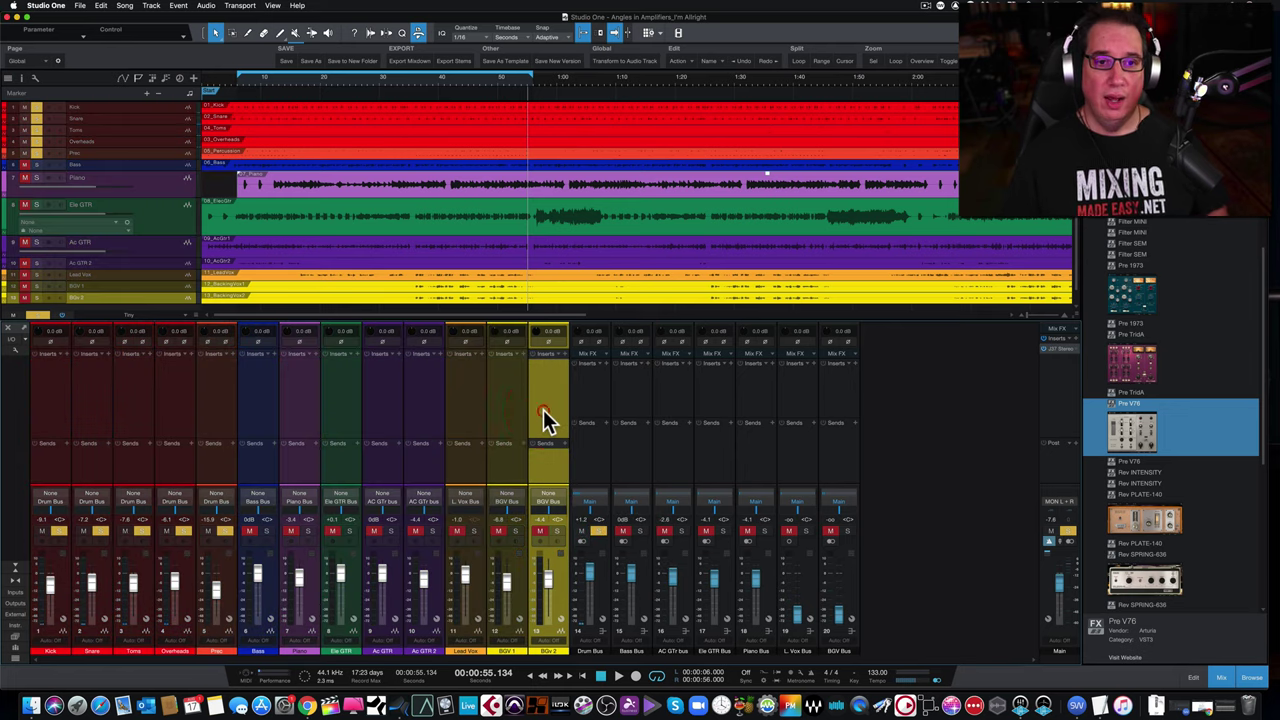